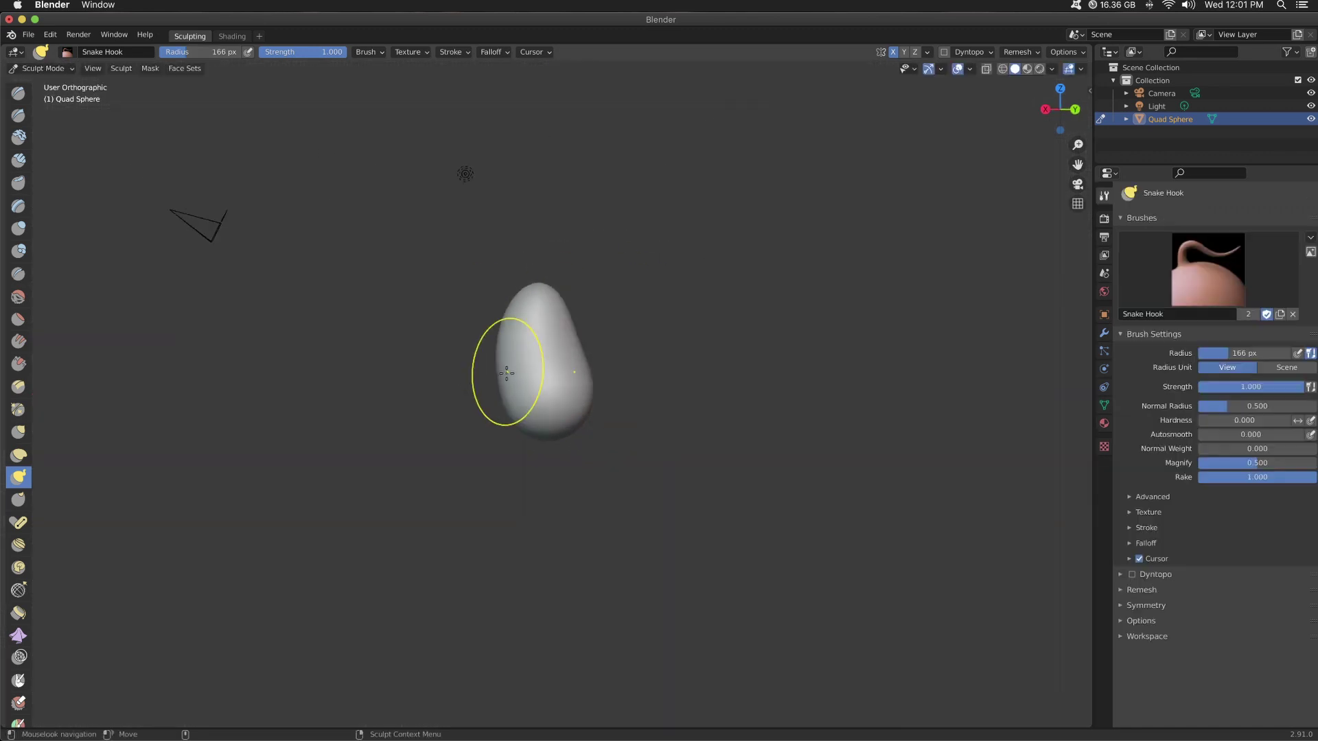
- Pull the quad sphere into a tall body with a wide base and overhanging hood using the Snake Hook brush
alt+middle_drag(561, 365, 552, 374)
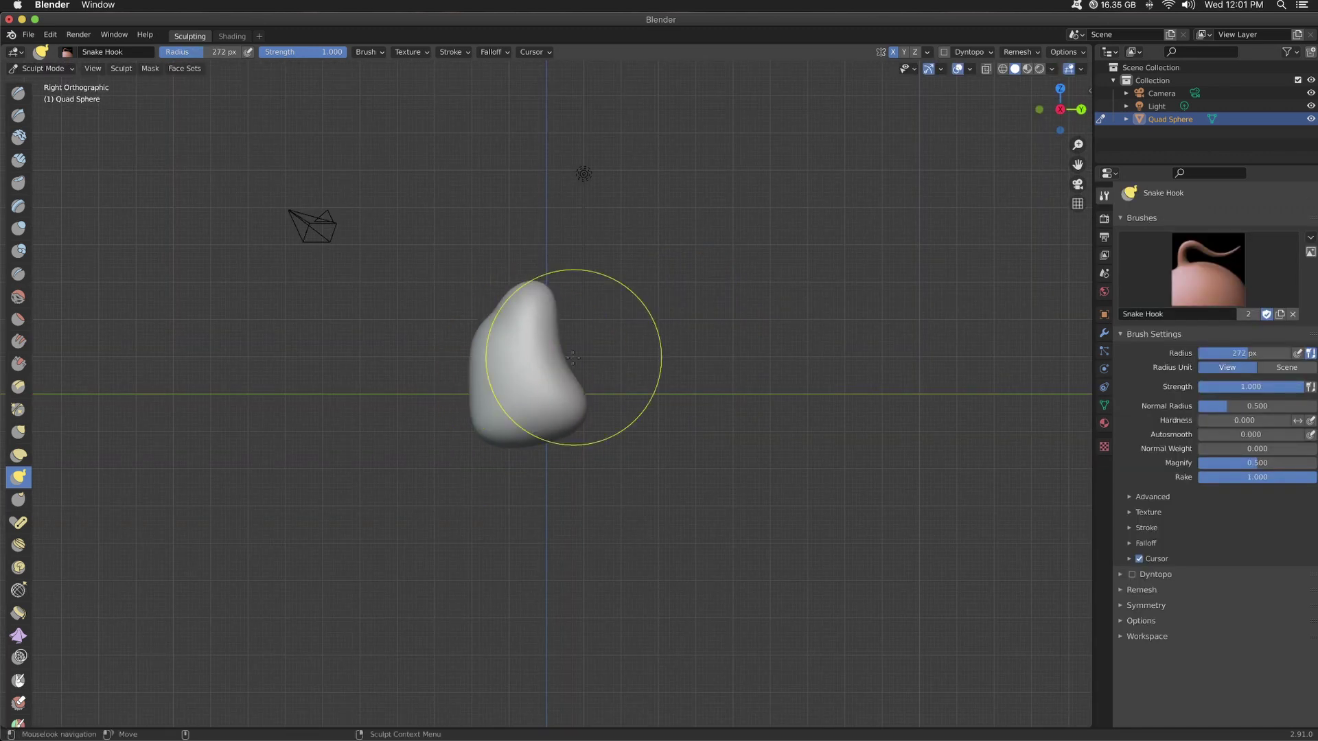
drag(564, 415, 560, 434)
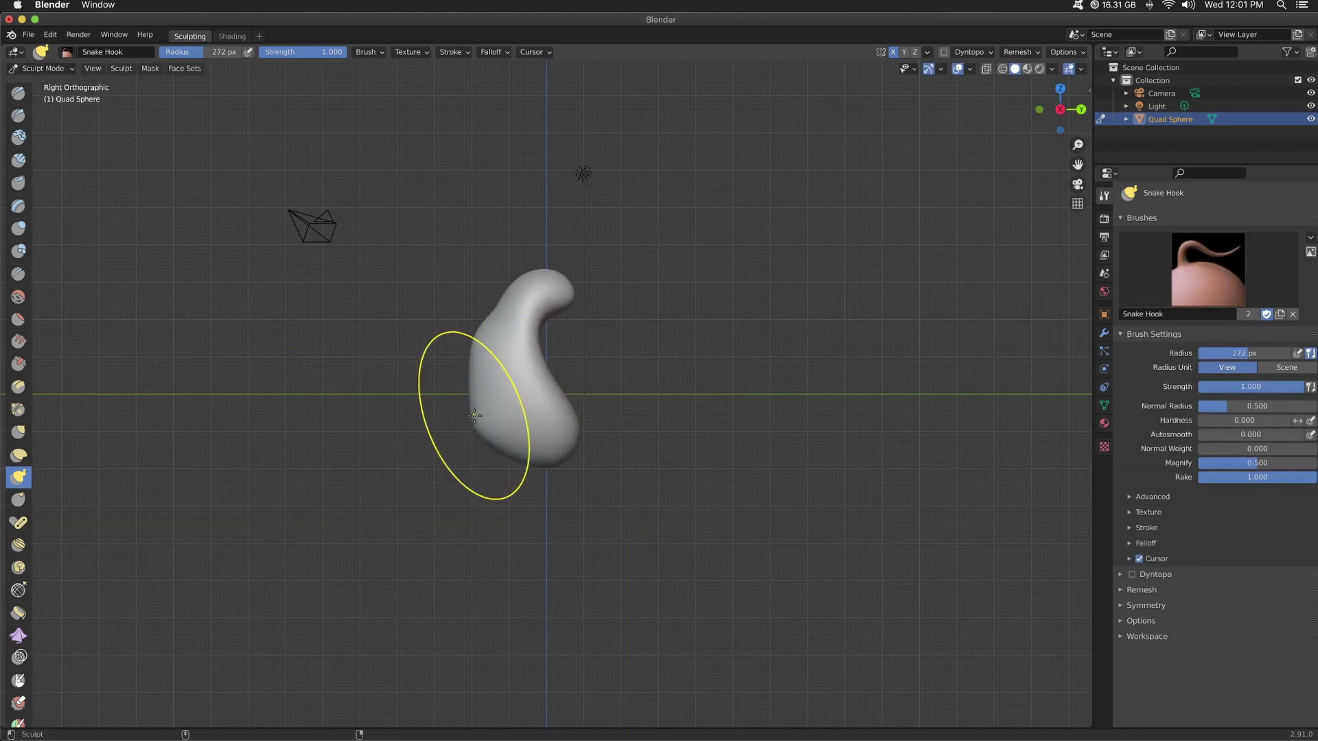
middle_drag(609, 400, 550, 339)
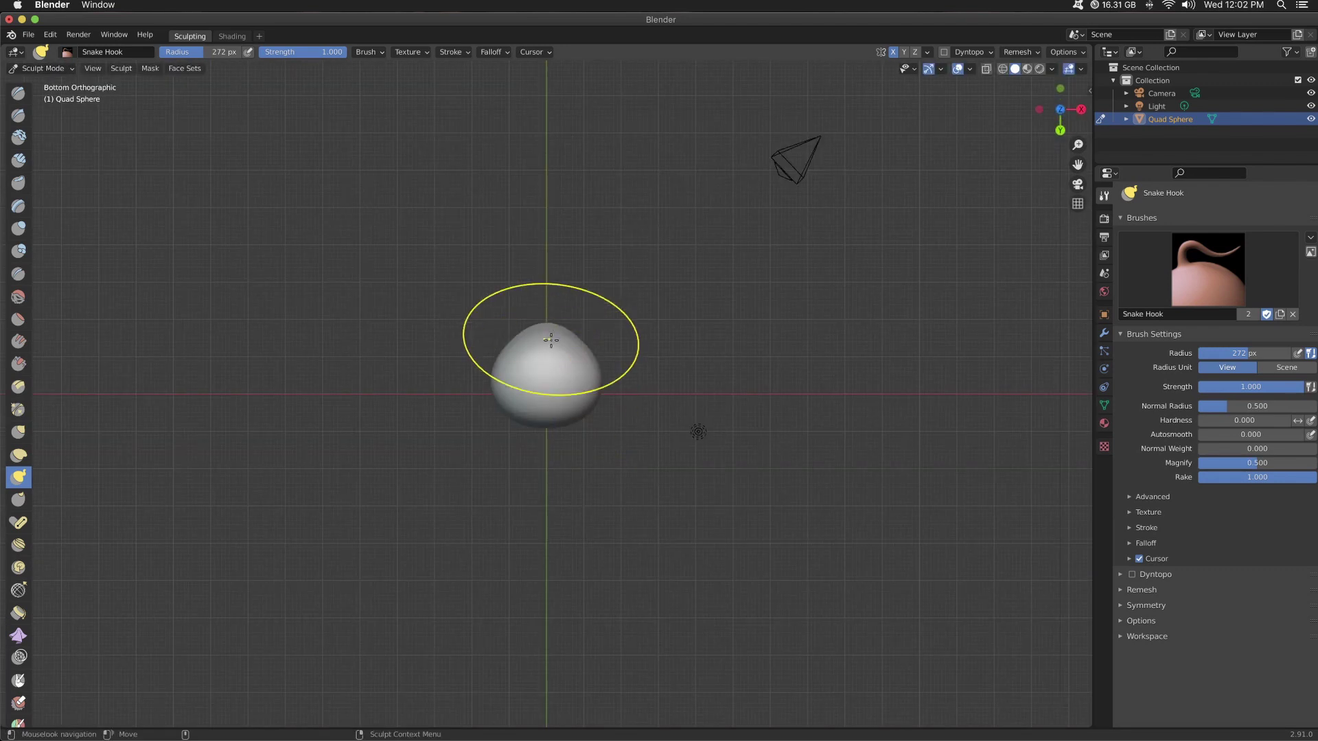
alt+middle_drag(728, 378, 630, 415)
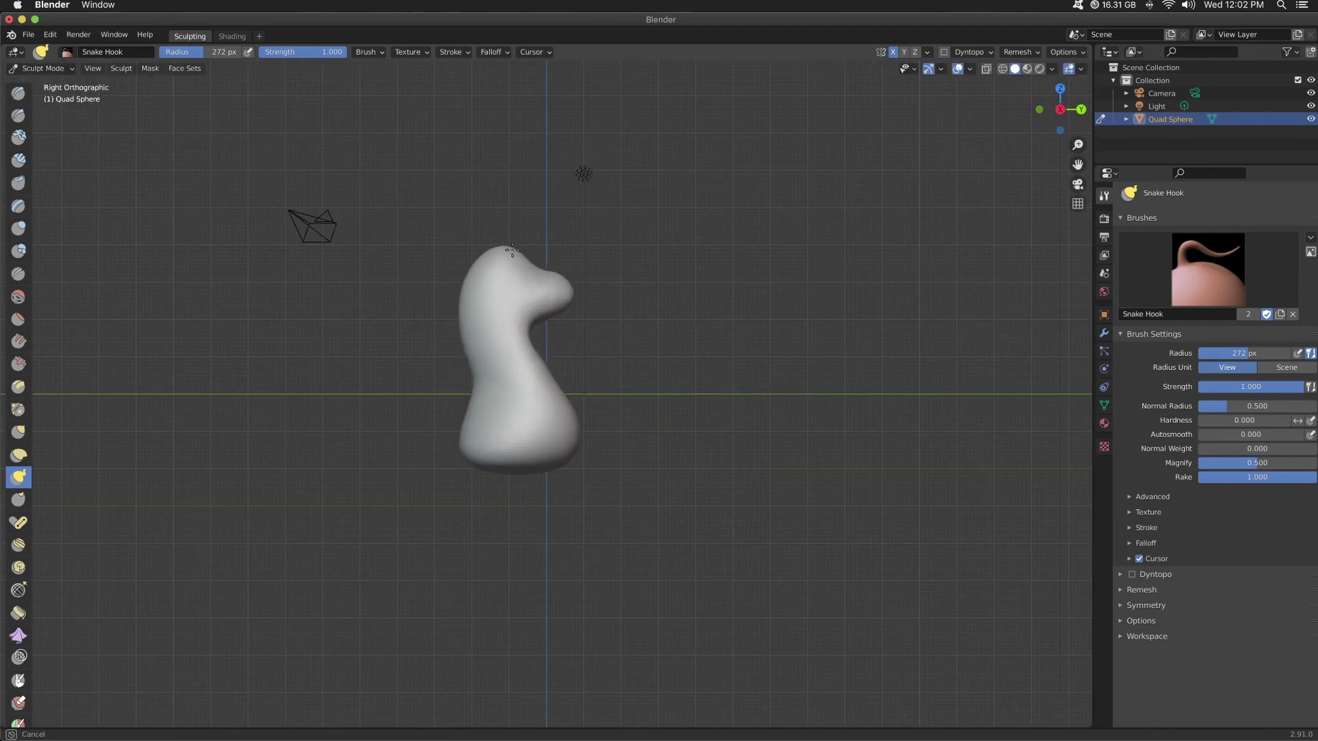
drag(512, 250, 513, 235)
middle_drag(724, 305, 608, 319)
key(ctrl+z)
- Form a long face recess with a raised surrounding rim on the body's front using Clay Strips at radius 92 px
ctrl+middle_drag(687, 324, 686, 284)
key(c)
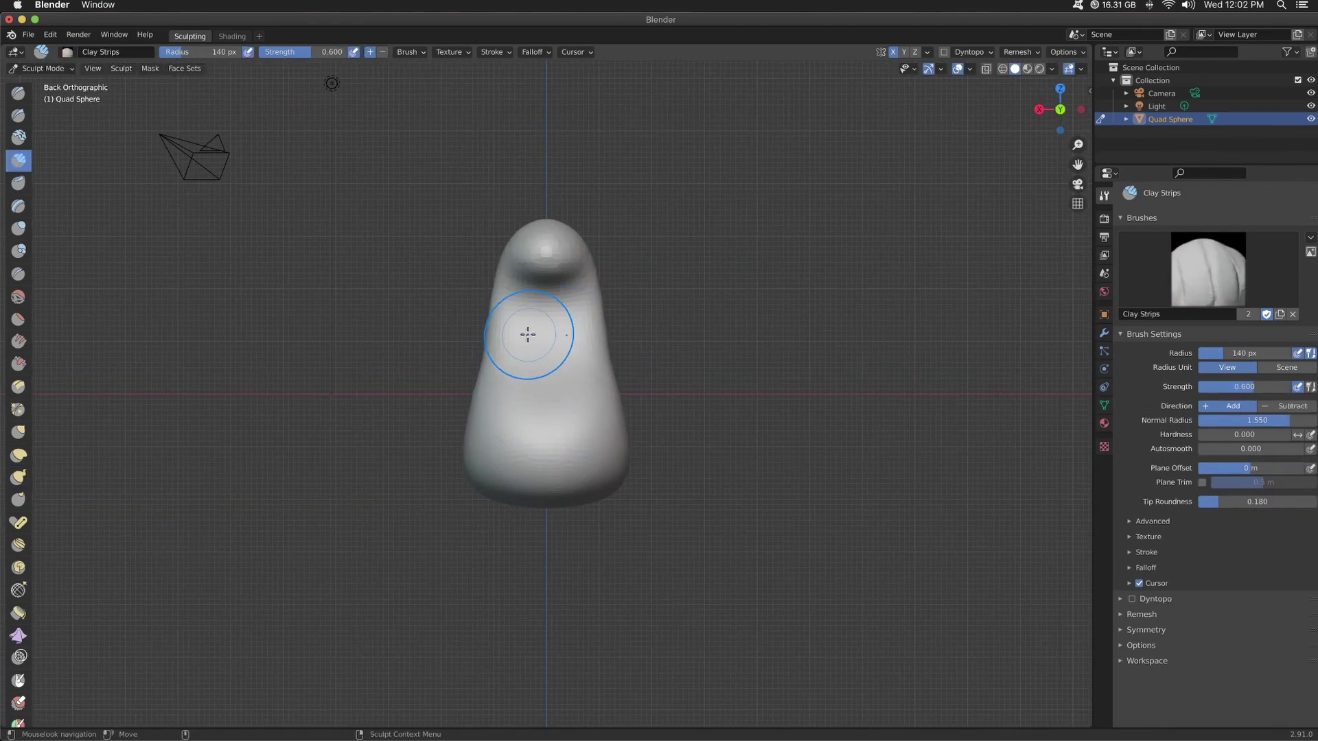
middle_drag(527, 334, 580, 450)
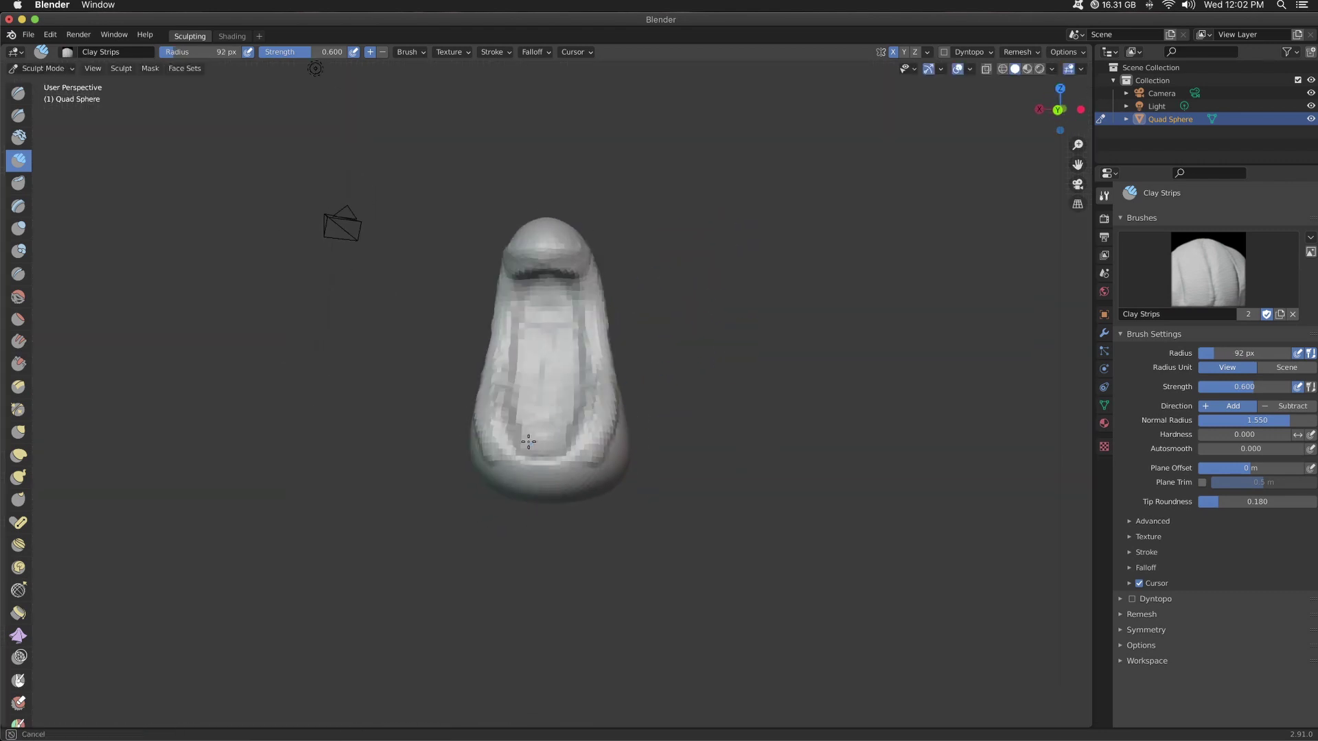
mouse_move(645, 313)
middle_down()
mouse_move(515, 455)
mouse_move(494, 445)
middle_up()
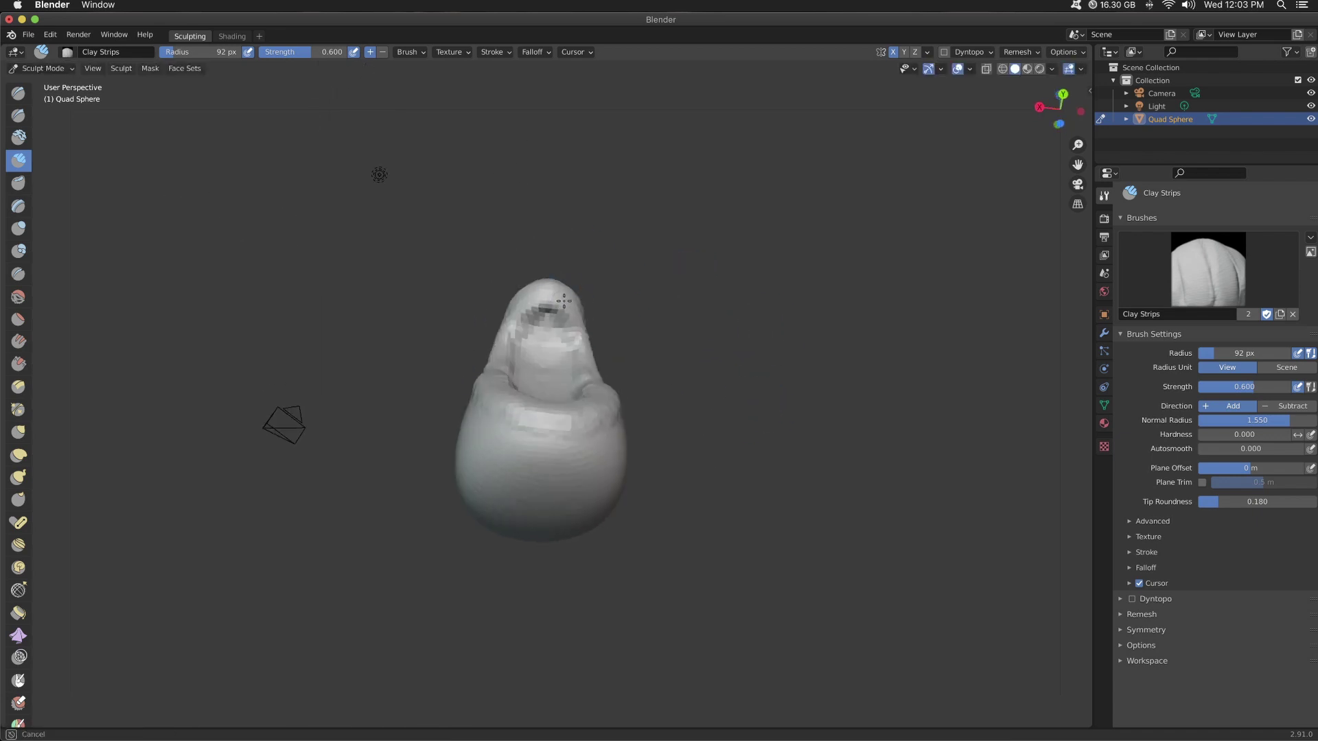
- Tighten, swell and reshape the rim around the face recess with the Pinch, Inflate and Elastic Deform brushes
click(18, 410)
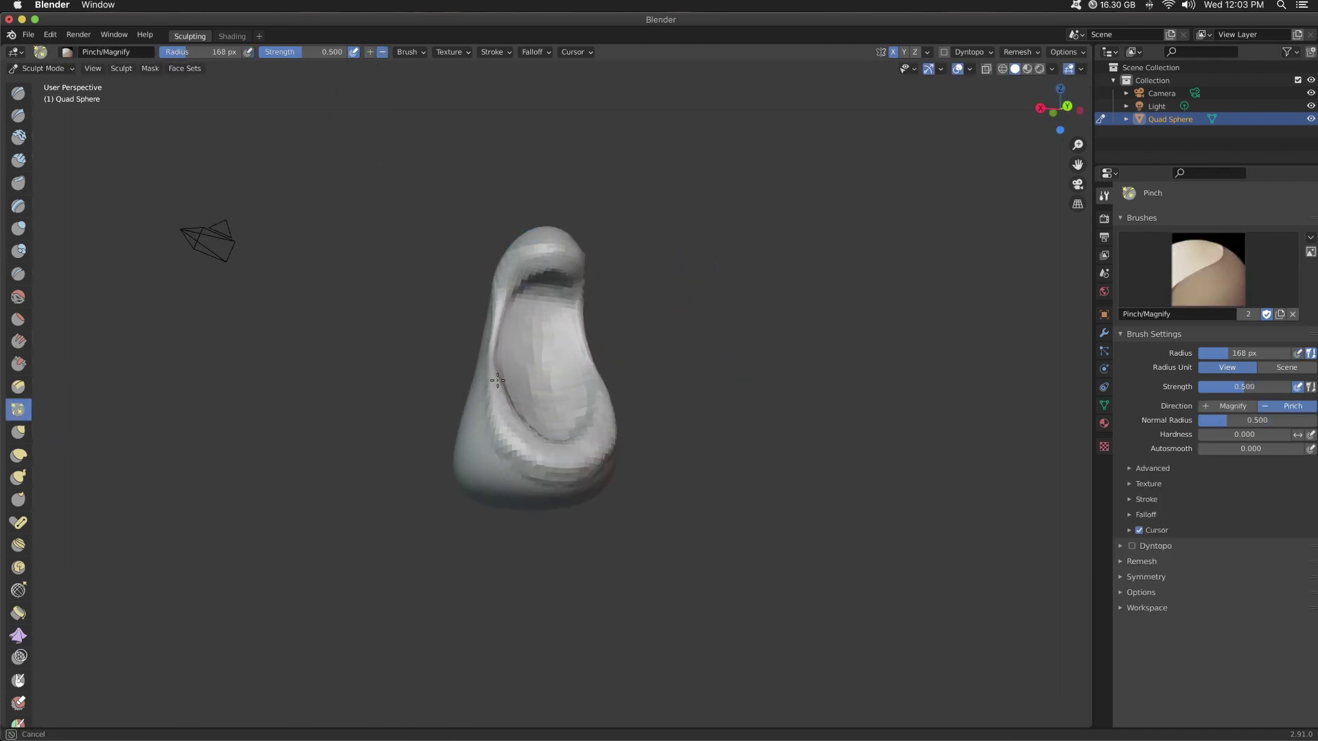
mouse_move(497, 380)
middle_down()
mouse_move(804, 347)
mouse_move(687, 412)
middle_up()
click(19, 228)
middle_drag(638, 487, 521, 457)
middle_drag(790, 338, 676, 350)
click(18, 455)
mouse_move(525, 398)
middle_down()
mouse_move(567, 373)
mouse_move(898, 354)
mouse_move(824, 226)
middle_up()
- Cut a crease beneath the lower rim with Draw Sharp and build up that area with Clay Strips at radius 64 px
click(18, 115)
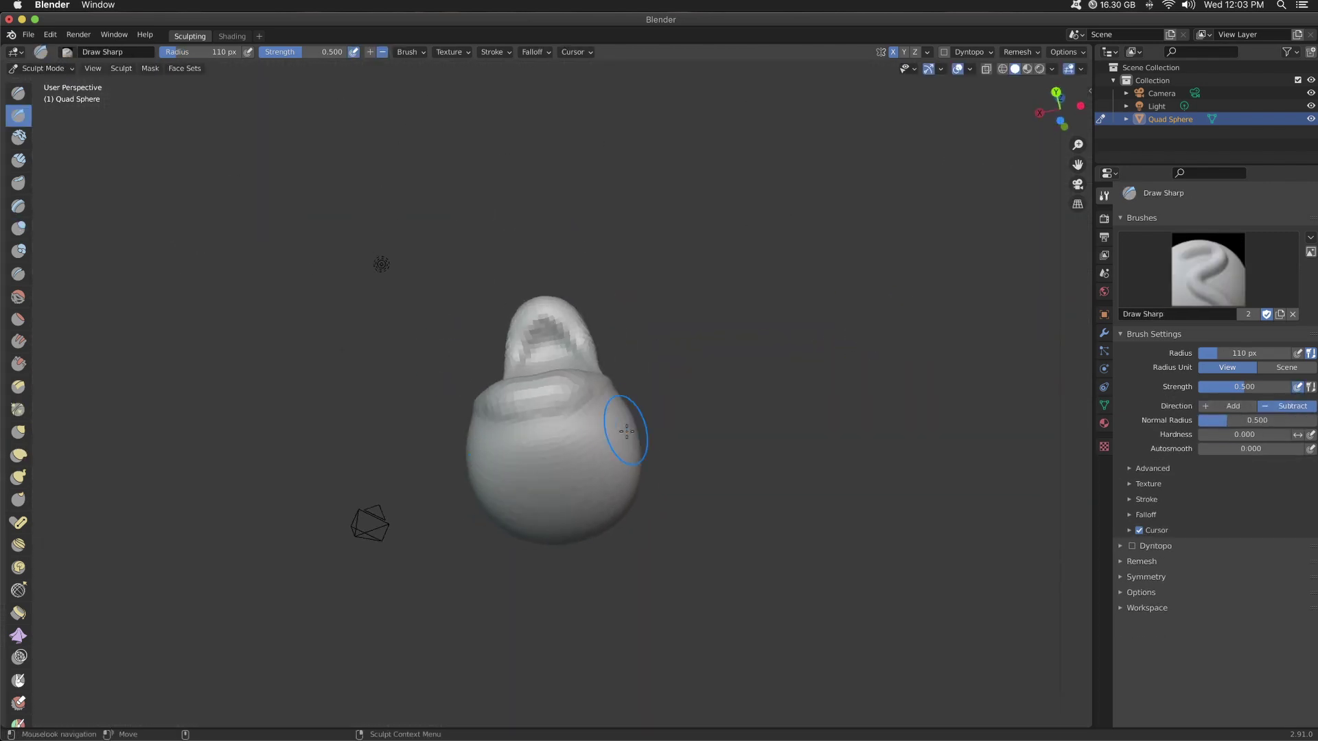
click(19, 161)
mouse_move(581, 461)
middle_down()
mouse_move(606, 429)
mouse_move(800, 368)
mouse_move(892, 381)
mouse_move(768, 444)
mouse_move(789, 446)
middle_up()
scroll(590, 412, up, 3)
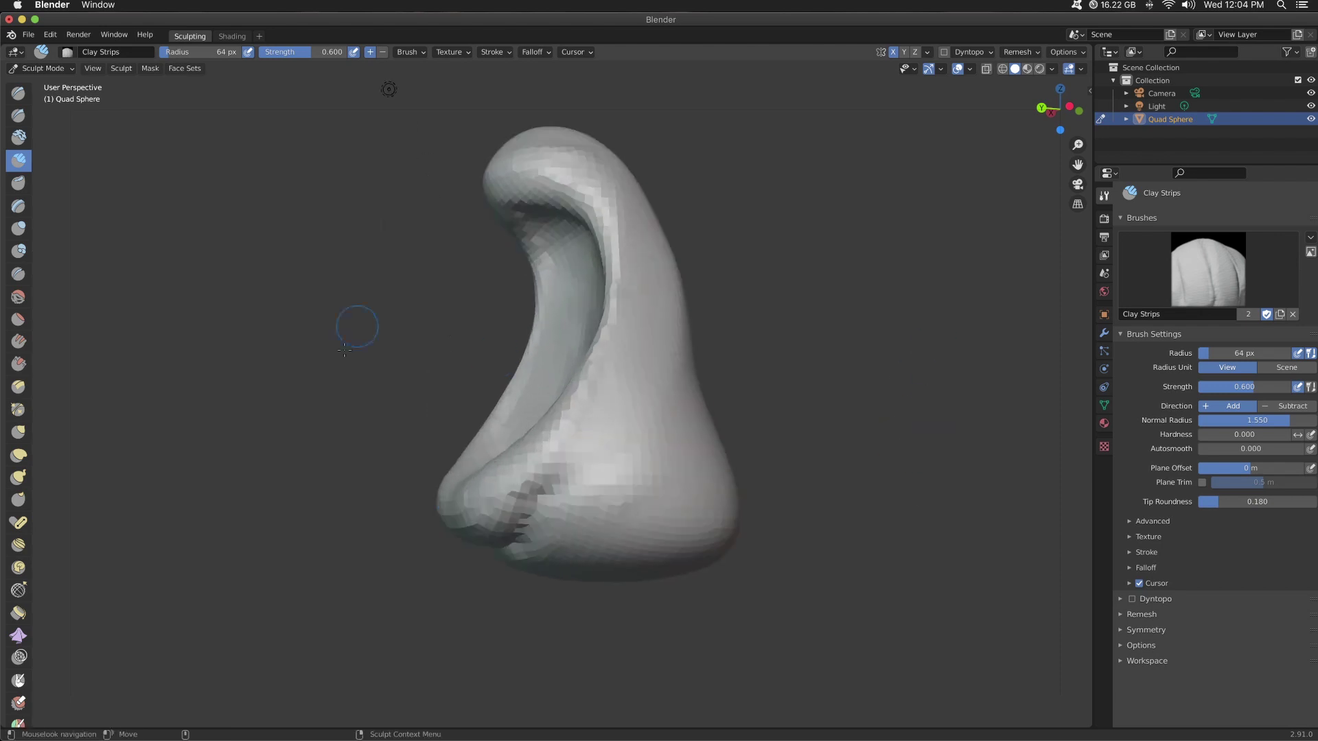
- Adjust the voxel size of the body and remesh it
middle_drag(357, 329, 412, 343)
mouse_move(816, 348)
middle_down()
mouse_move(496, 328)
mouse_move(820, 291)
middle_up()
key(shift+r)
click(809, 300)
key(ctrl+r)
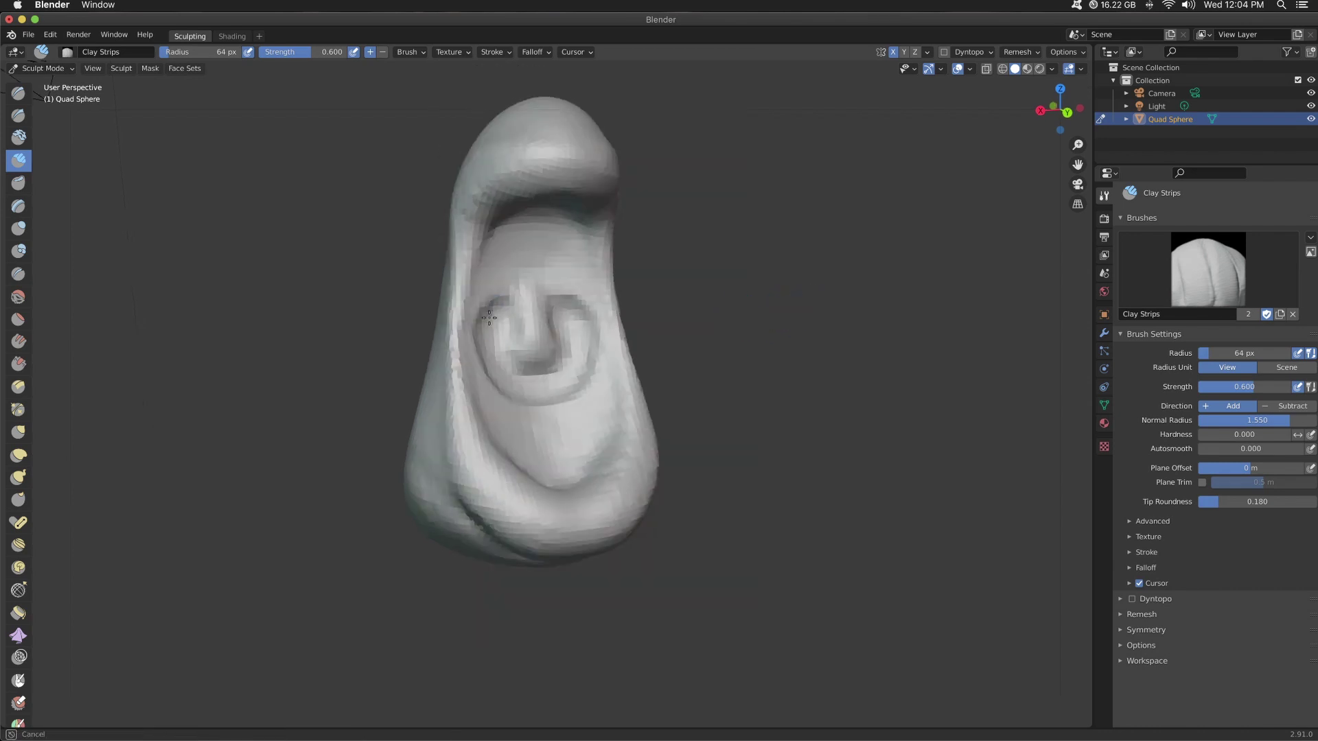
- Sculpt a long nose, eye sockets and cheek folds inside the face recess with the Clay Strips brush
drag(529, 323, 535, 364)
middle_drag(487, 364, 565, 352)
mouse_move(820, 271)
middle_down()
mouse_move(594, 307)
mouse_move(591, 295)
mouse_move(481, 380)
middle_up()
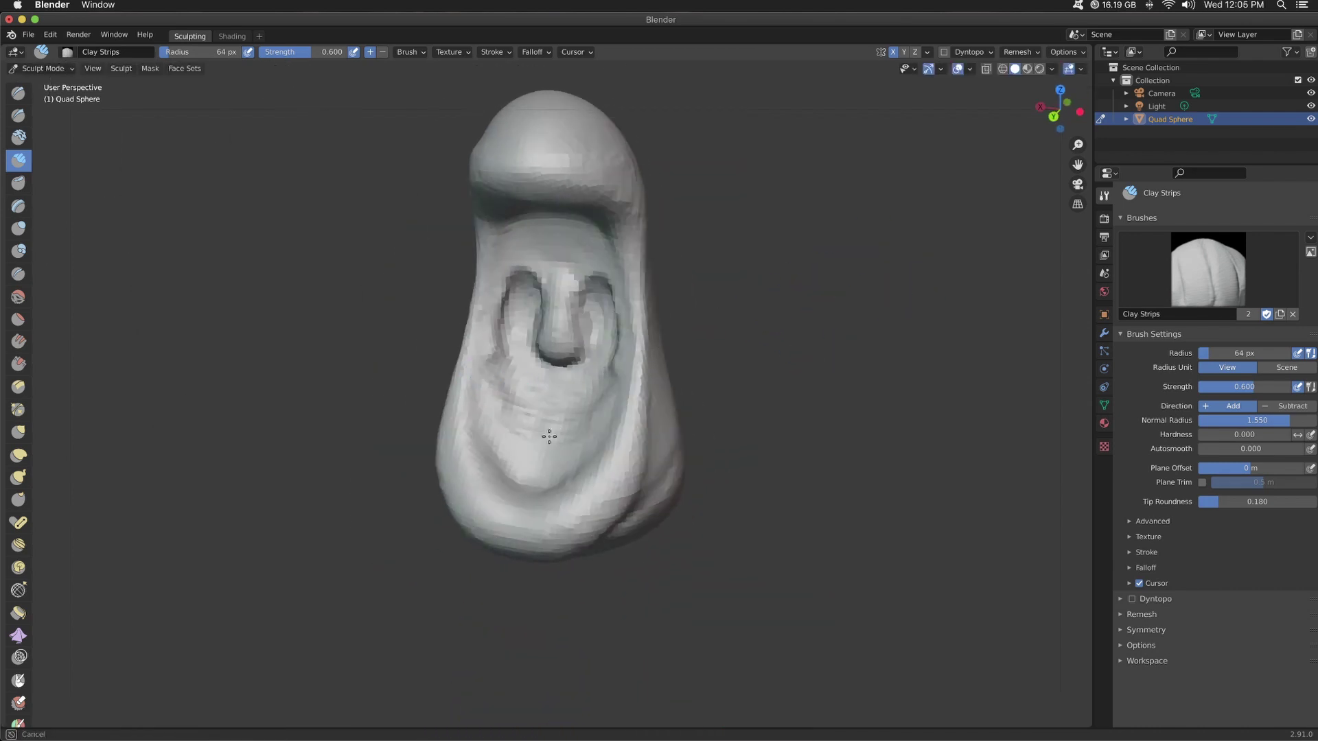
mouse_move(507, 436)
middle_down()
mouse_move(614, 373)
mouse_move(481, 322)
middle_up()
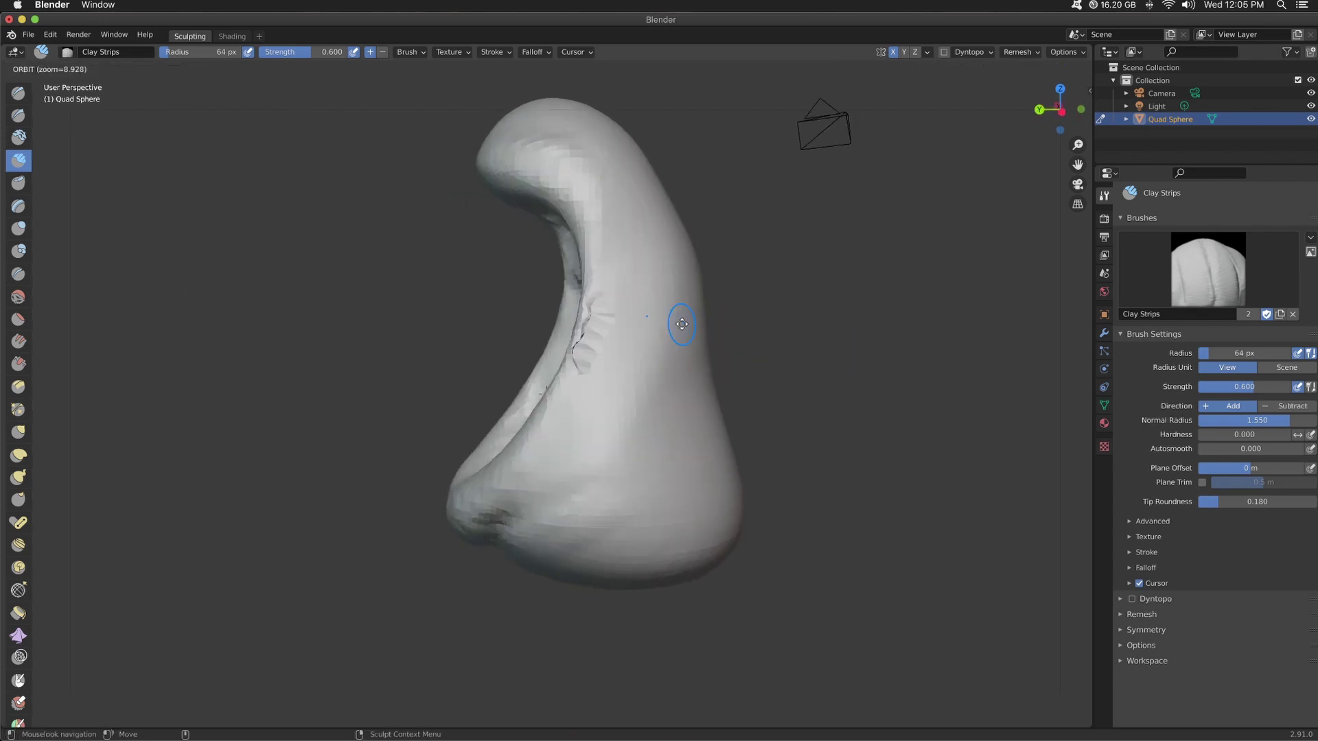
- Undo the last sculpting stroke and restrict the Clay Strips brush to front faces only
middle_drag(682, 323, 761, 336)
key(ctrl+z)
click(1151, 521)
click(1204, 672)
mouse_move(542, 343)
middle_down()
mouse_move(629, 342)
mouse_move(735, 285)
mouse_move(514, 373)
mouse_move(756, 315)
middle_up()
key(ctrl+KP_3)
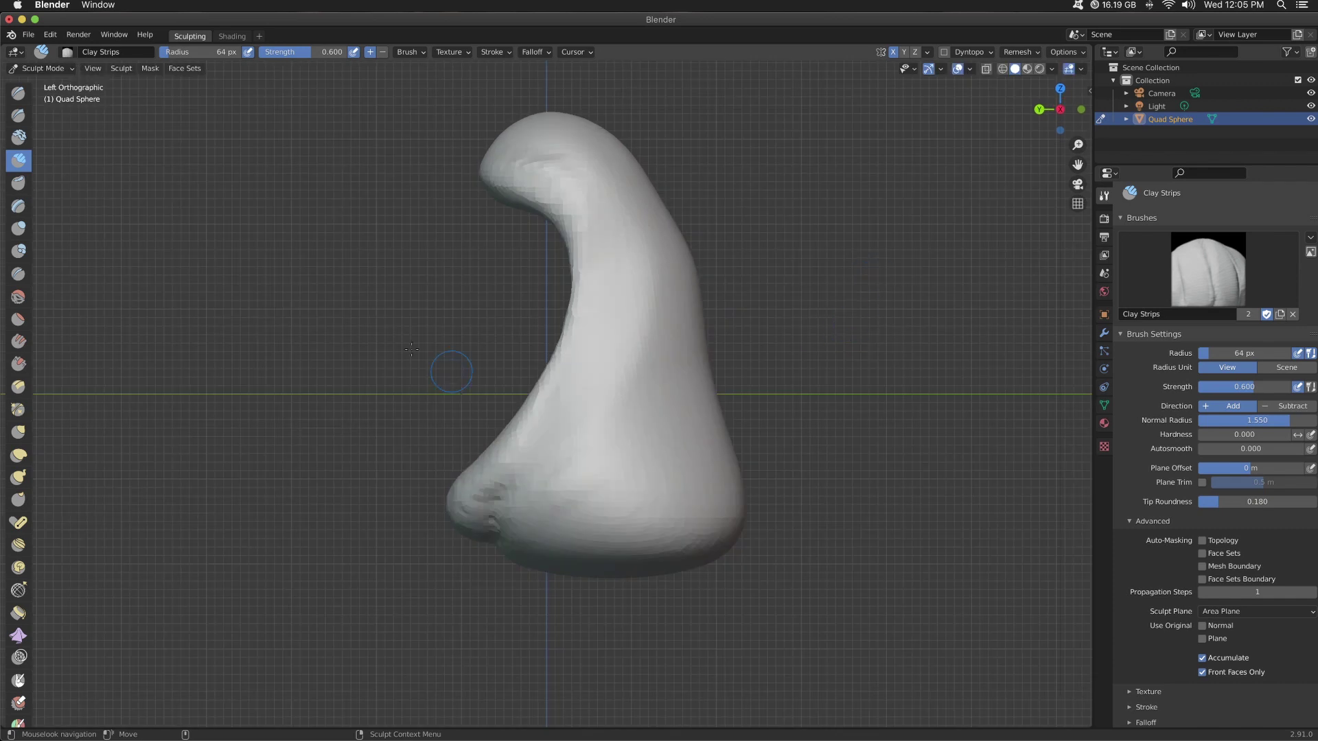
- Reshape the protruding lower rim of the body with the Elastic Deform brush at radius 154 px
click(19, 455)
key(f)
click(530, 530)
middle_drag(384, 584, 687, 583)
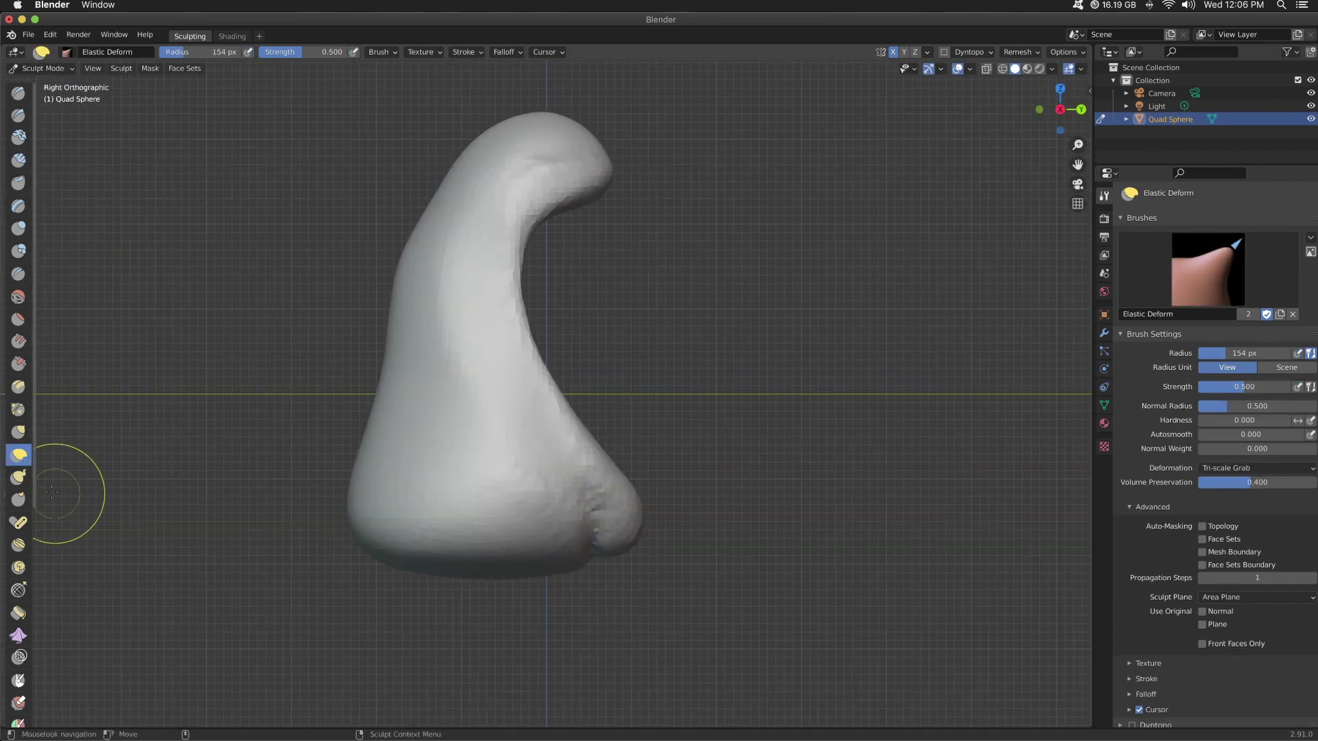
- Tighten the crease behind the protruding lower rim with the Pinch brush at radius 114 px
click(18, 409)
middle_drag(768, 439, 693, 455)
key(f)
click(722, 455)
mouse_move(744, 542)
middle_down()
mouse_move(758, 410)
mouse_move(576, 481)
middle_up()
drag(529, 492, 491, 524)
alt+middle_drag(865, 439, 806, 423)
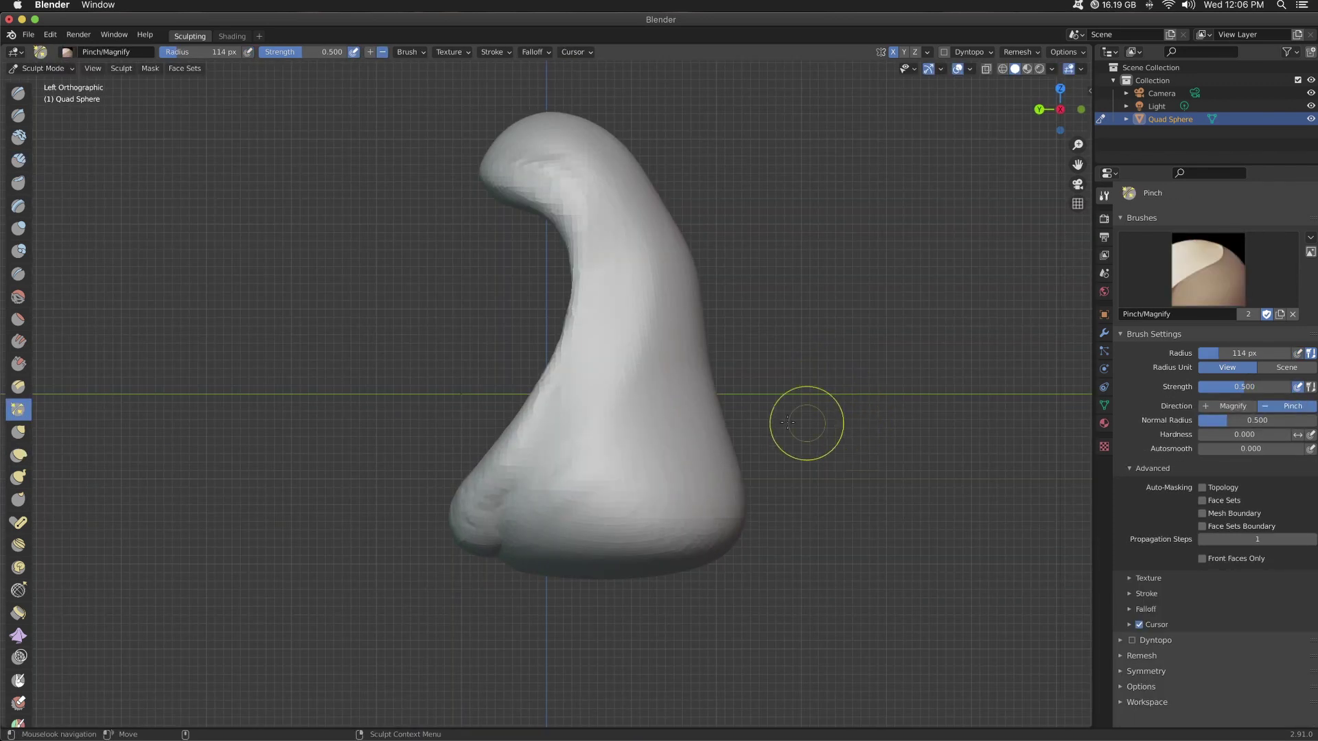
- Build up the lower rim fold and hollow out the underside of the hood with Clay Strips at radius 114 px
click(19, 161)
middle_drag(341, 562, 425, 532)
drag(509, 505, 505, 510)
mouse_move(511, 470)
middle_down()
mouse_move(544, 433)
mouse_move(670, 522)
middle_up()
mouse_move(641, 421)
middle_down()
mouse_move(686, 245)
mouse_move(671, 259)
mouse_move(733, 215)
mouse_move(539, 286)
middle_up()
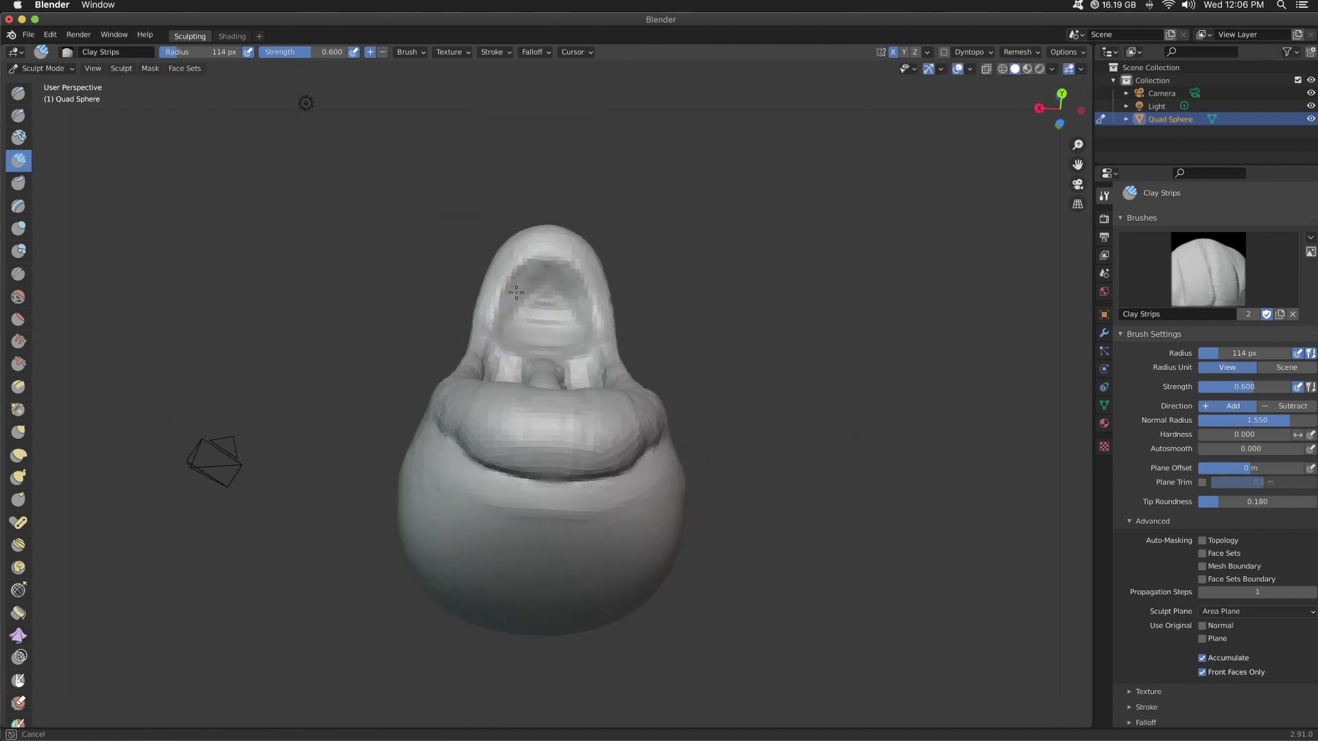
mouse_move(753, 297)
middle_down()
mouse_move(770, 221)
mouse_move(317, 210)
mouse_move(853, 330)
mouse_move(435, 303)
mouse_move(692, 269)
mouse_move(835, 507)
middle_up()
- Sharpen the creases around the face with Draw Sharp at radius 86 px and rework the rim with Clay Strips at radius 96 px
click(19, 114)
middle_drag(384, 522, 520, 547)
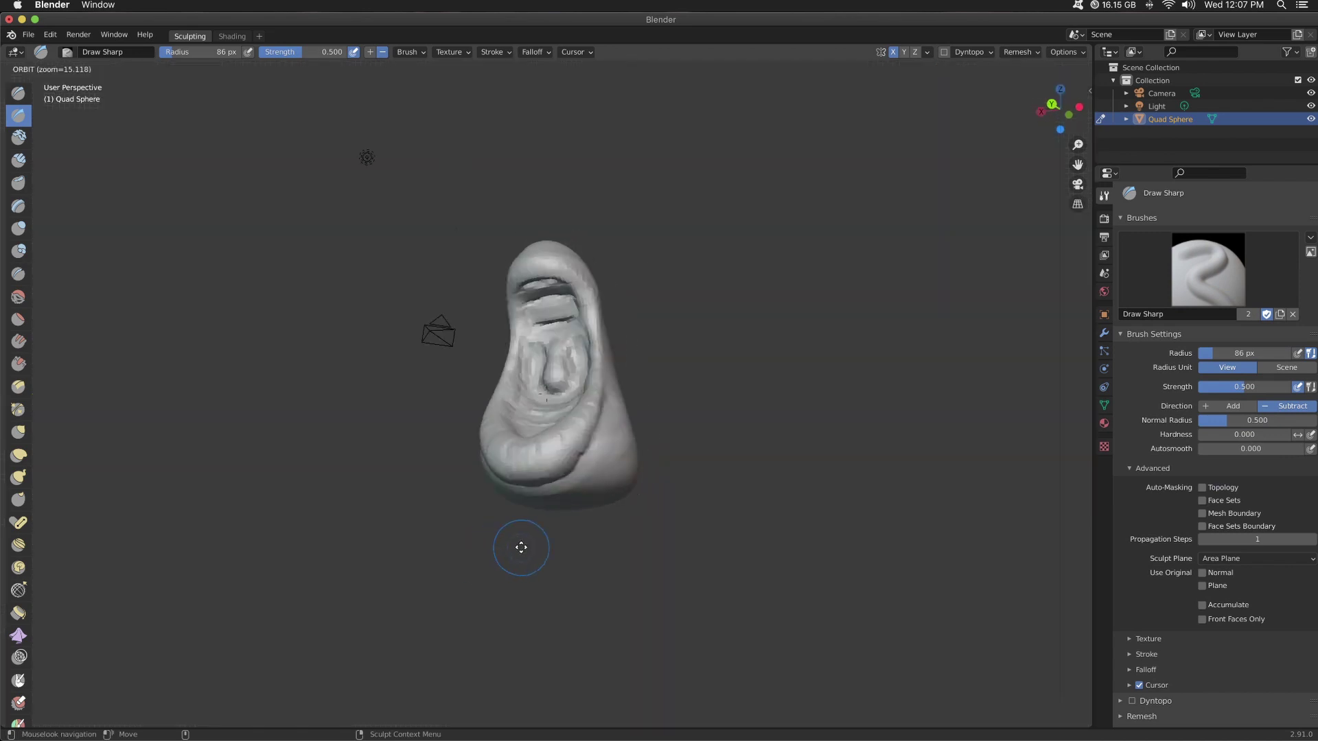
key(c)
scroll(822, 426, up, 2)
mouse_move(495, 461)
middle_down()
mouse_move(492, 411)
mouse_move(539, 508)
mouse_move(791, 394)
middle_up()
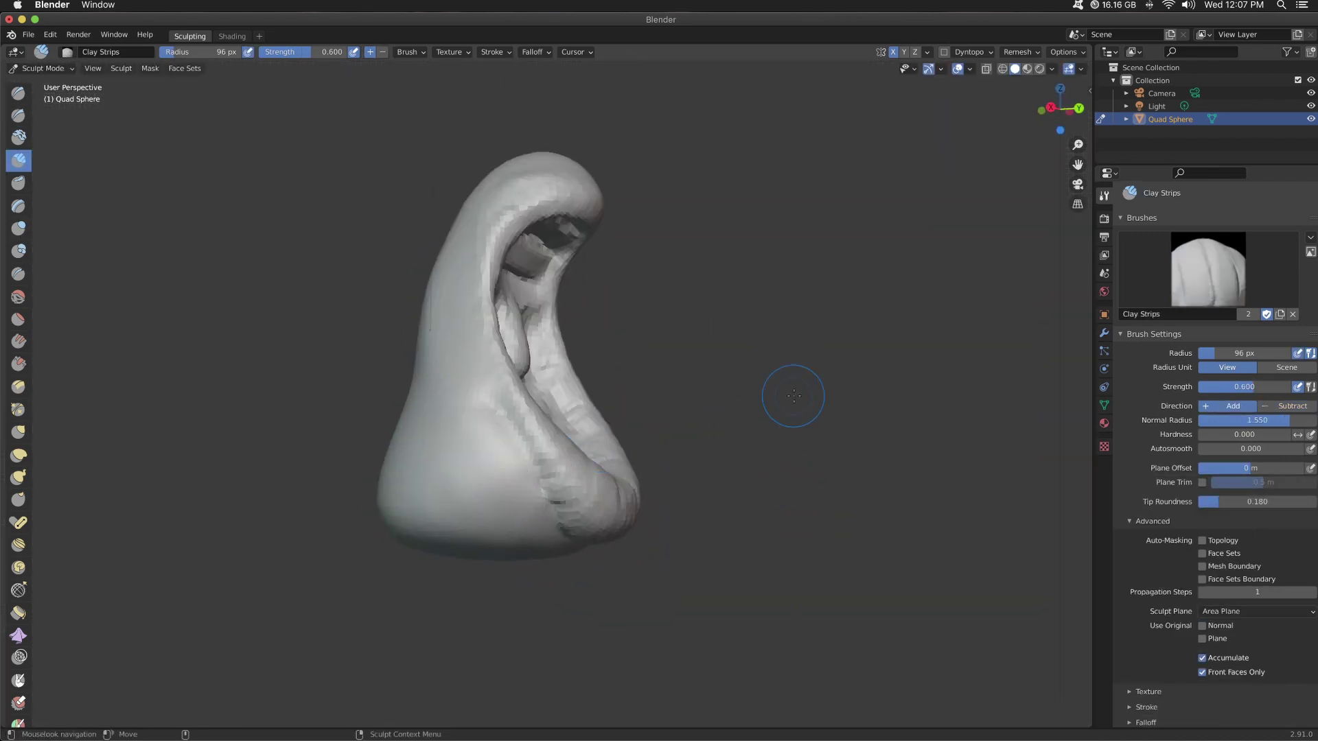
- Adjust the side profile of the hood and body with the Elastic Deform brush
key(ctrl+KP_3)
click(18, 455)
mouse_move(647, 191)
middle_down()
mouse_move(529, 280)
mouse_move(450, 397)
mouse_move(427, 219)
mouse_move(794, 309)
mouse_move(747, 270)
mouse_move(797, 350)
mouse_move(842, 352)
middle_up()
- Add a UV sphere in Object Mode and return to Sculpt Mode with it active
key(ctrl+Tab)
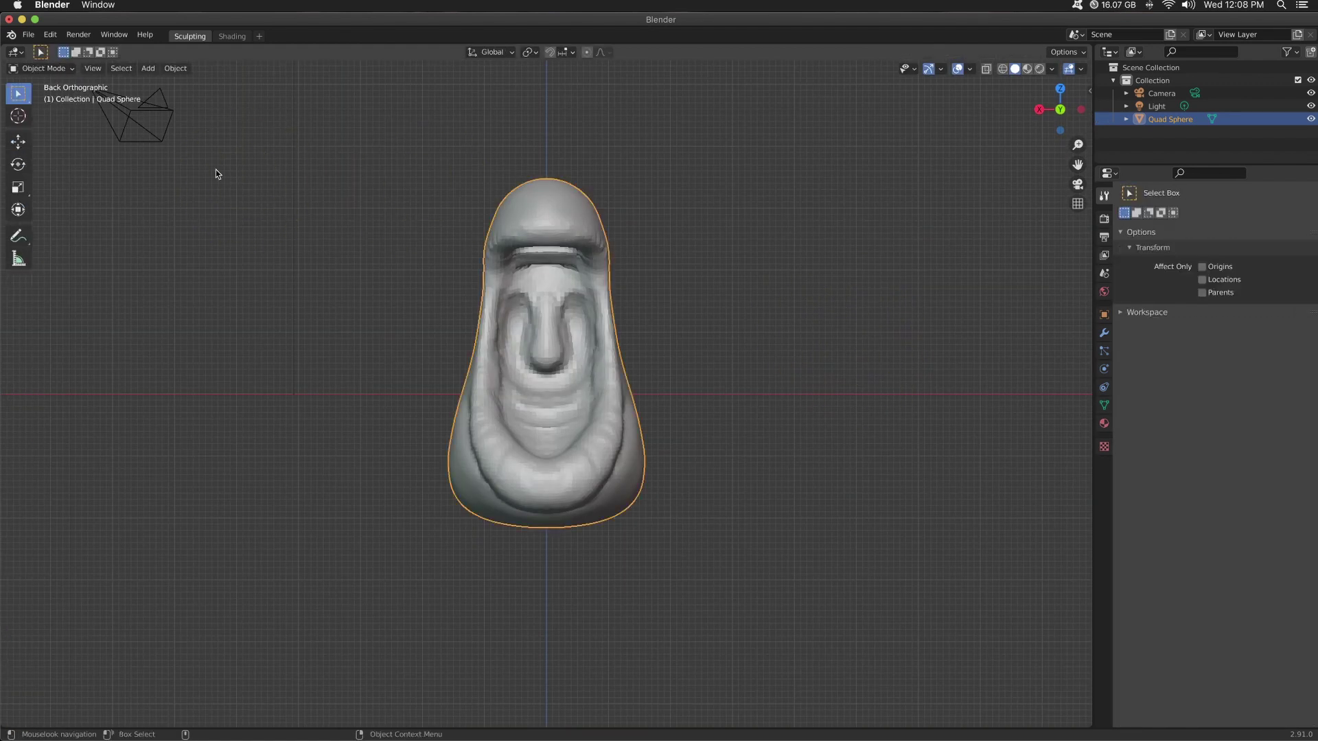
click(150, 68)
mouse_move(196, 81)
click(275, 121)
key(ctrl+Tab)
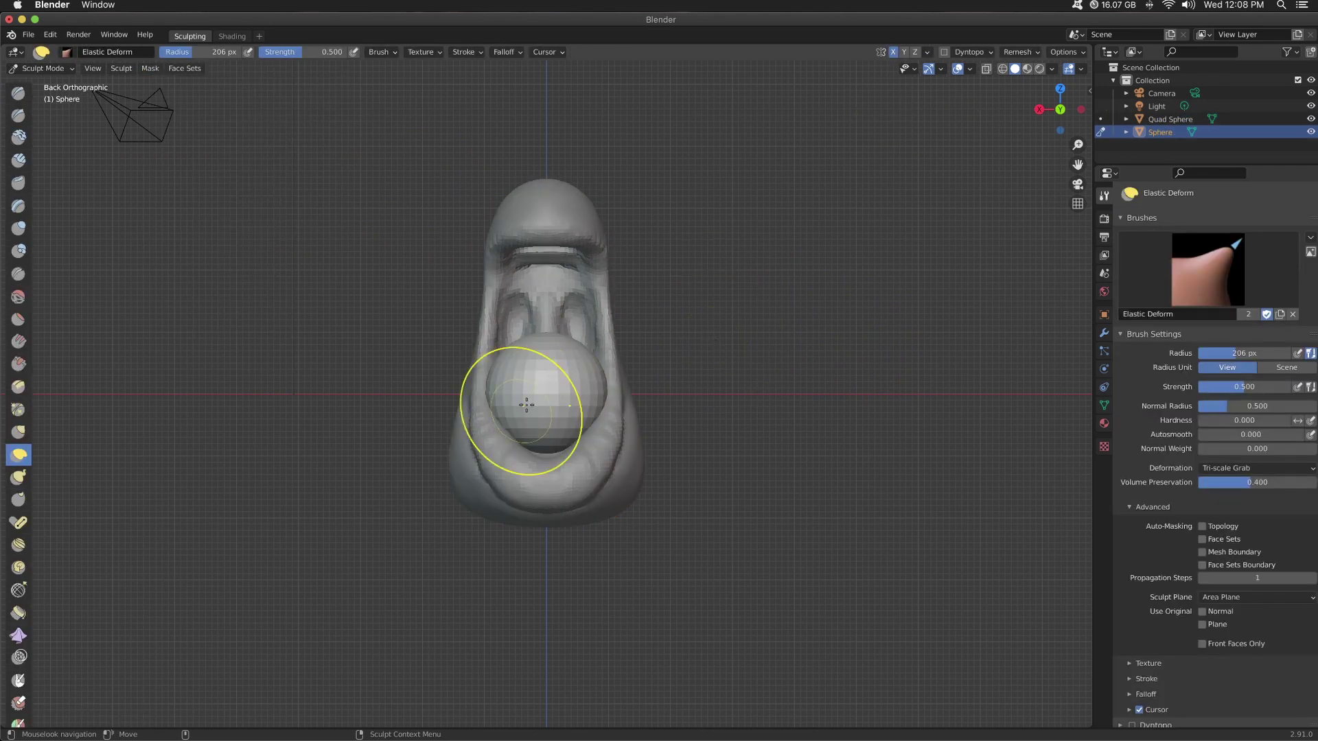
- Stretch the sphere downward into a long limb in front of the body with a large Snake Hook brush
alt+middle_drag(526, 404, 495, 400)
key(f)
click(19, 478)
drag(467, 439, 439, 535)
middle_drag(274, 426, 480, 412)
alt+middle_drag(687, 405, 802, 375)
key(f)
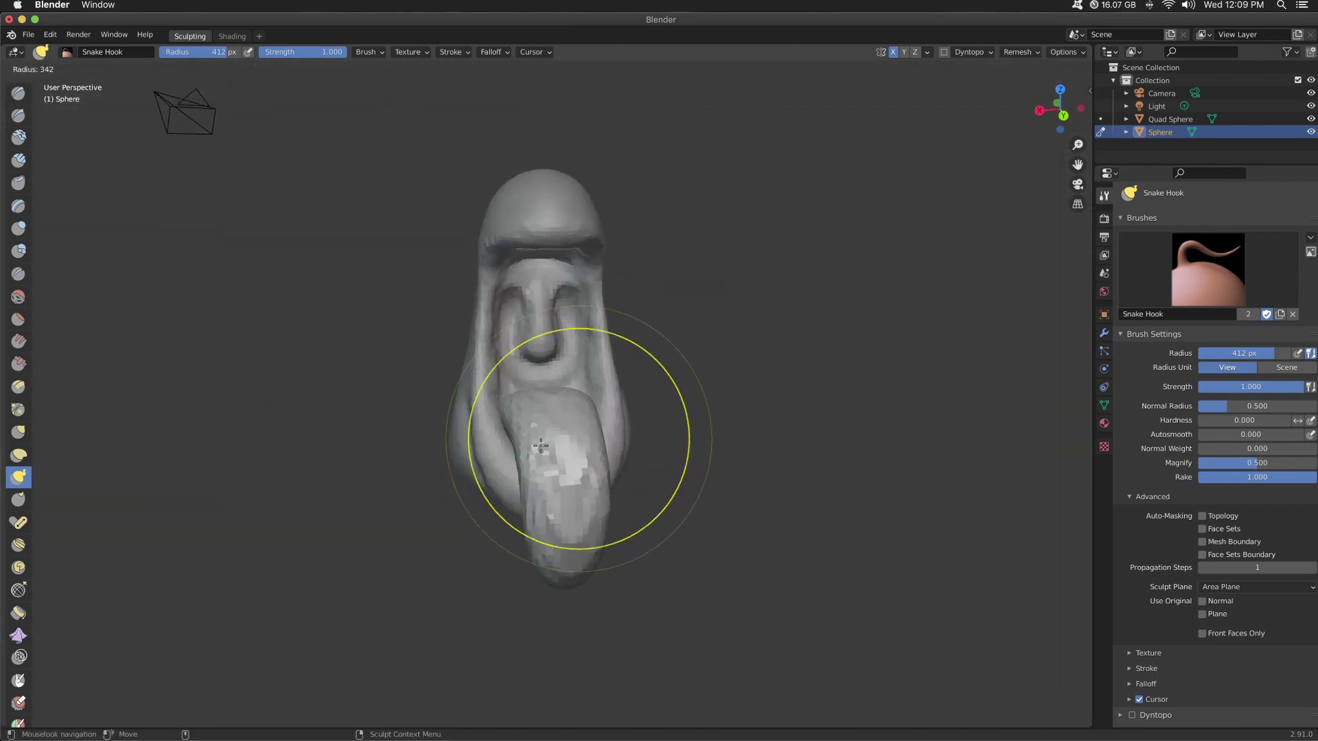
click(549, 453)
- Reposition and bend the limb out from the body's front with Snake Hook at radius 280 px, and remesh it
alt+middle_drag(558, 405, 645, 429)
mouse_move(308, 533)
alt+middle_down()
mouse_move(385, 553)
mouse_move(424, 492)
alt+middle_up()
click(646, 450)
mouse_move(626, 461)
middle_down()
mouse_move(748, 450)
mouse_move(529, 386)
mouse_move(792, 346)
mouse_move(720, 350)
middle_up()
key(ctrl+z)
key(f)
click(590, 385)
drag(511, 387, 384, 417)
alt+middle_drag(439, 329, 446, 474)
drag(559, 450, 609, 430)
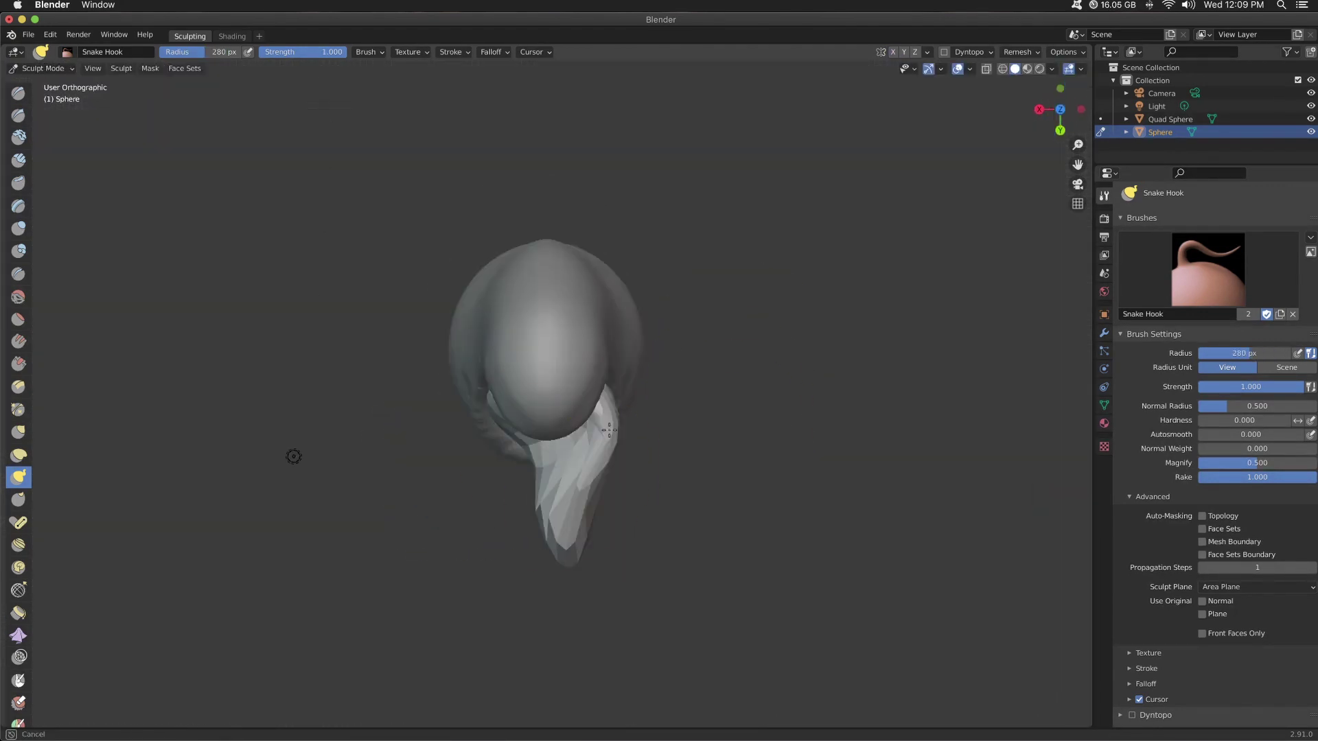
alt+middle_drag(542, 473, 672, 375)
key(ctrl+r)
- Arch the limb outward to one side with Snake Hook at radius 324 px and refine it with Clay Strips at radius 58 px
mouse_move(739, 467)
middle_down()
mouse_move(697, 371)
mouse_move(535, 404)
middle_up()
key(f)
click(652, 348)
middle_drag(748, 391, 899, 403)
mouse_move(418, 393)
middle_down()
mouse_move(561, 384)
mouse_move(659, 356)
mouse_move(780, 368)
mouse_move(426, 441)
mouse_move(530, 398)
middle_up()
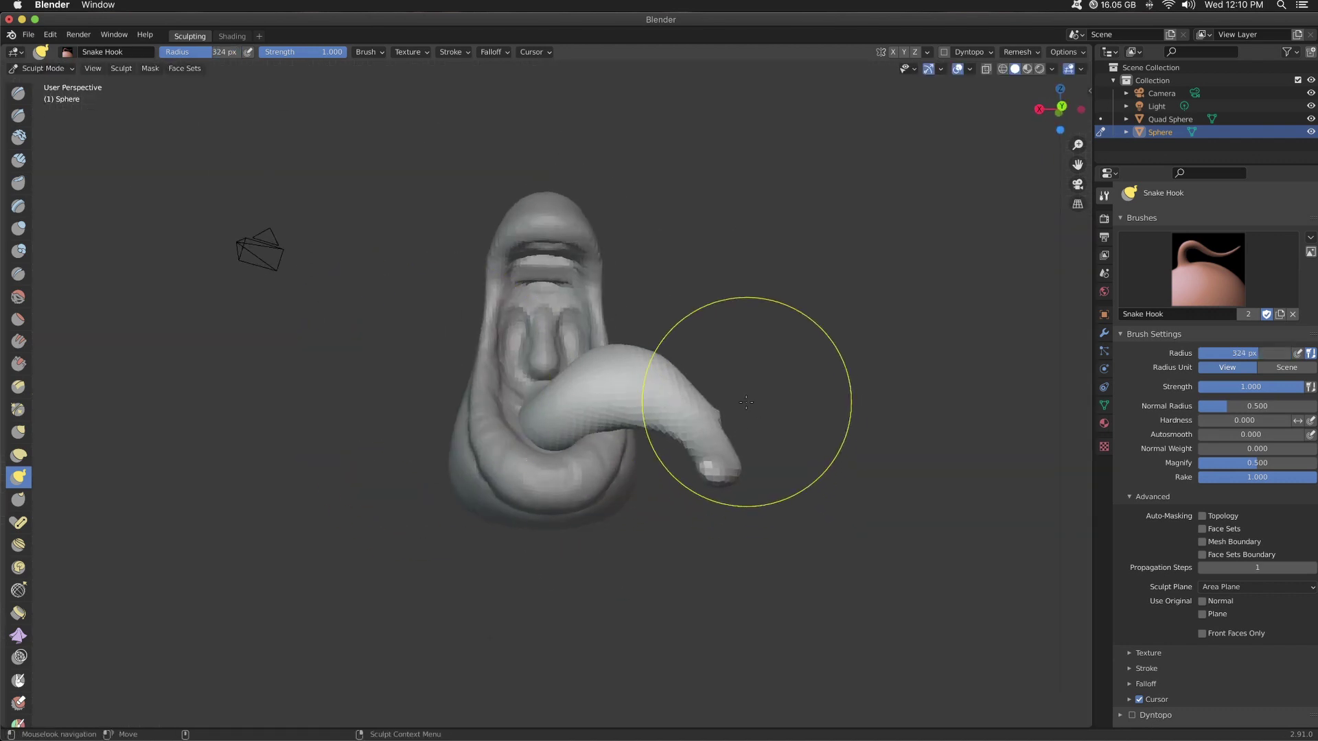
key(c)
middle_drag(771, 392, 605, 440)
middle_drag(753, 375, 774, 412)
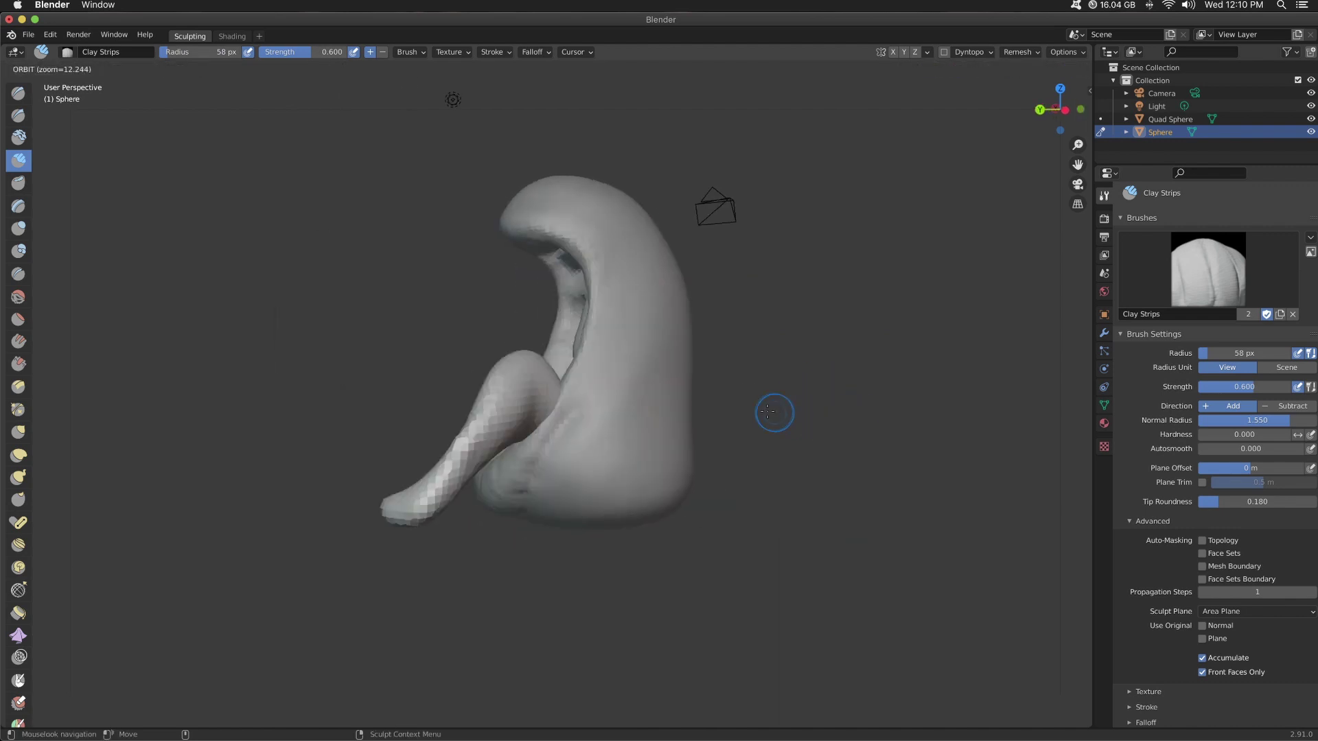
- Slim the limb and bend it into an S-curve with the Snake Hook brush at radius 252 px
key(ctrl+KP_1)
key(k)
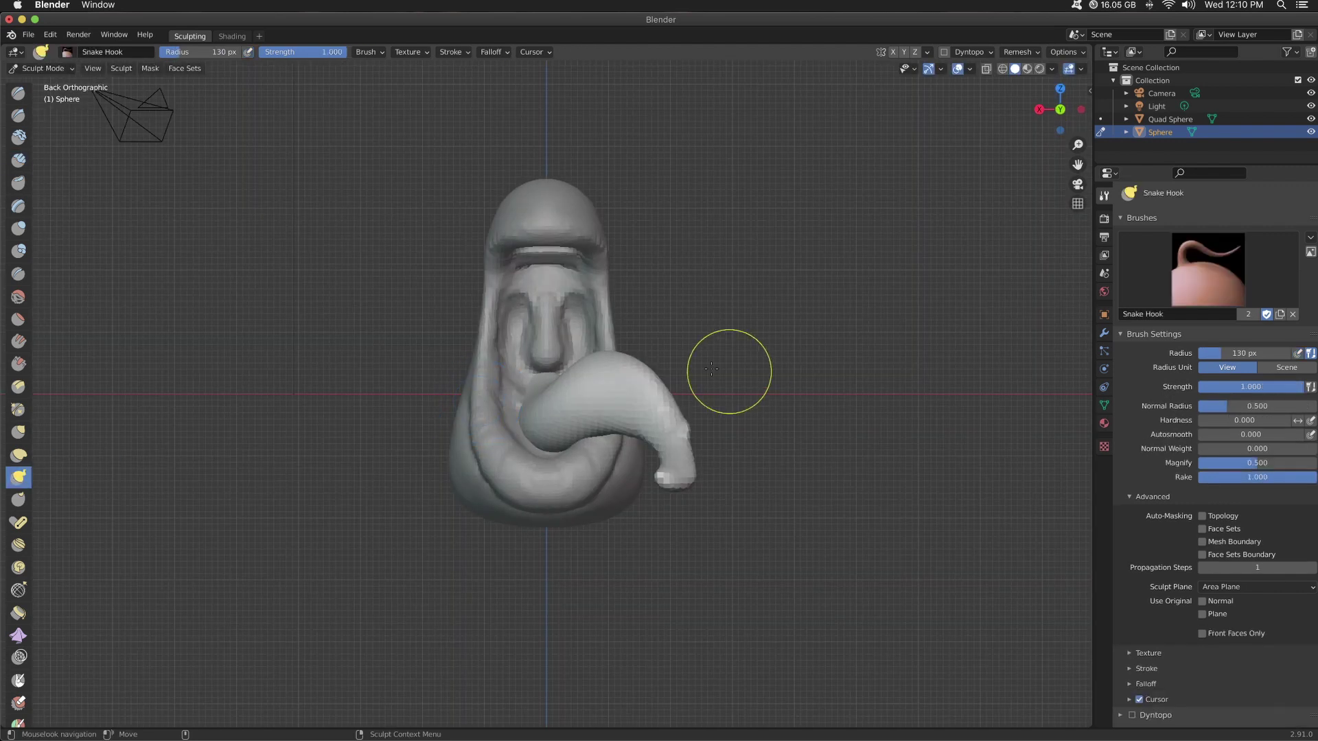
alt+middle_drag(644, 420, 733, 394)
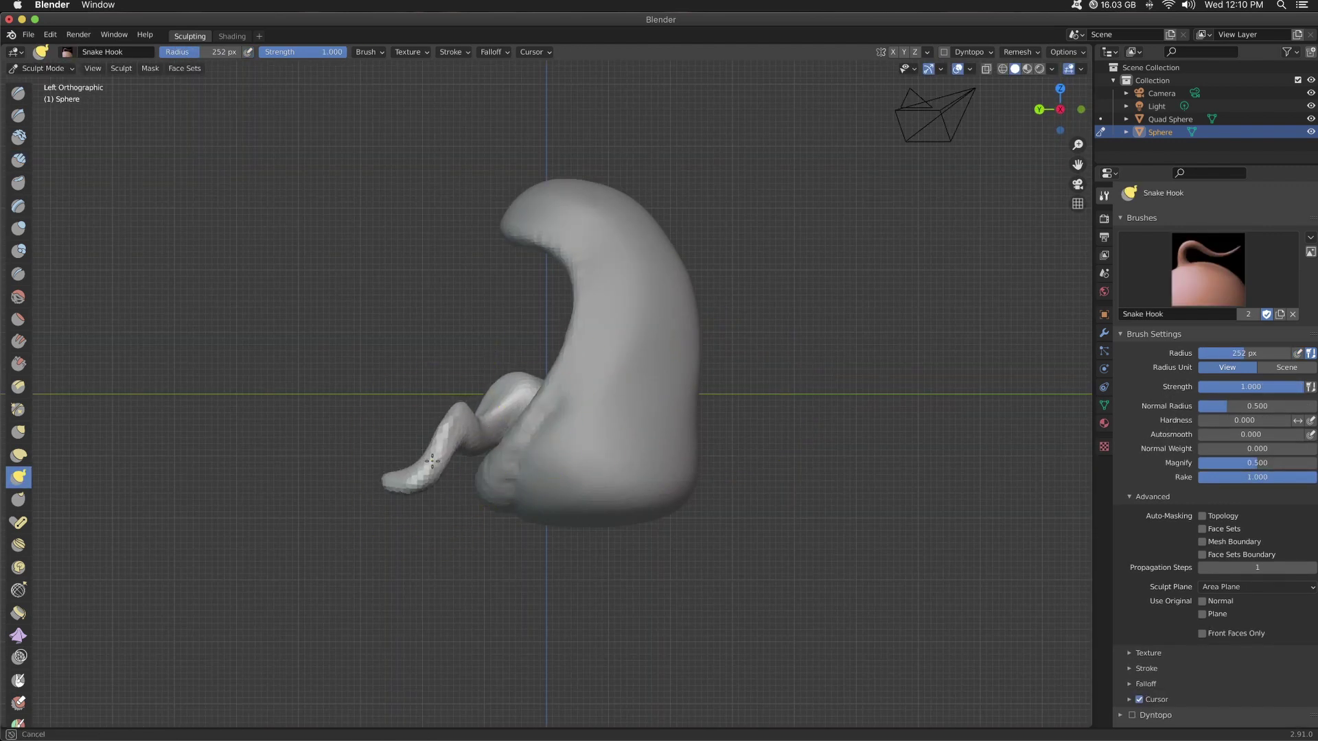
drag(432, 461, 427, 467)
mouse_move(439, 521)
middle_down()
mouse_move(568, 564)
mouse_move(613, 413)
middle_up()
- Shape the limb's joints, its attachment to the body and its upturned end with Snake Hook at radius 178 px
key(f)
click(588, 413)
drag(535, 405, 542, 429)
middle_drag(542, 429, 590, 412)
drag(584, 398, 580, 392)
middle_drag(817, 357, 673, 371)
drag(525, 425, 502, 393)
middle_drag(532, 326, 508, 344)
drag(518, 381, 526, 397)
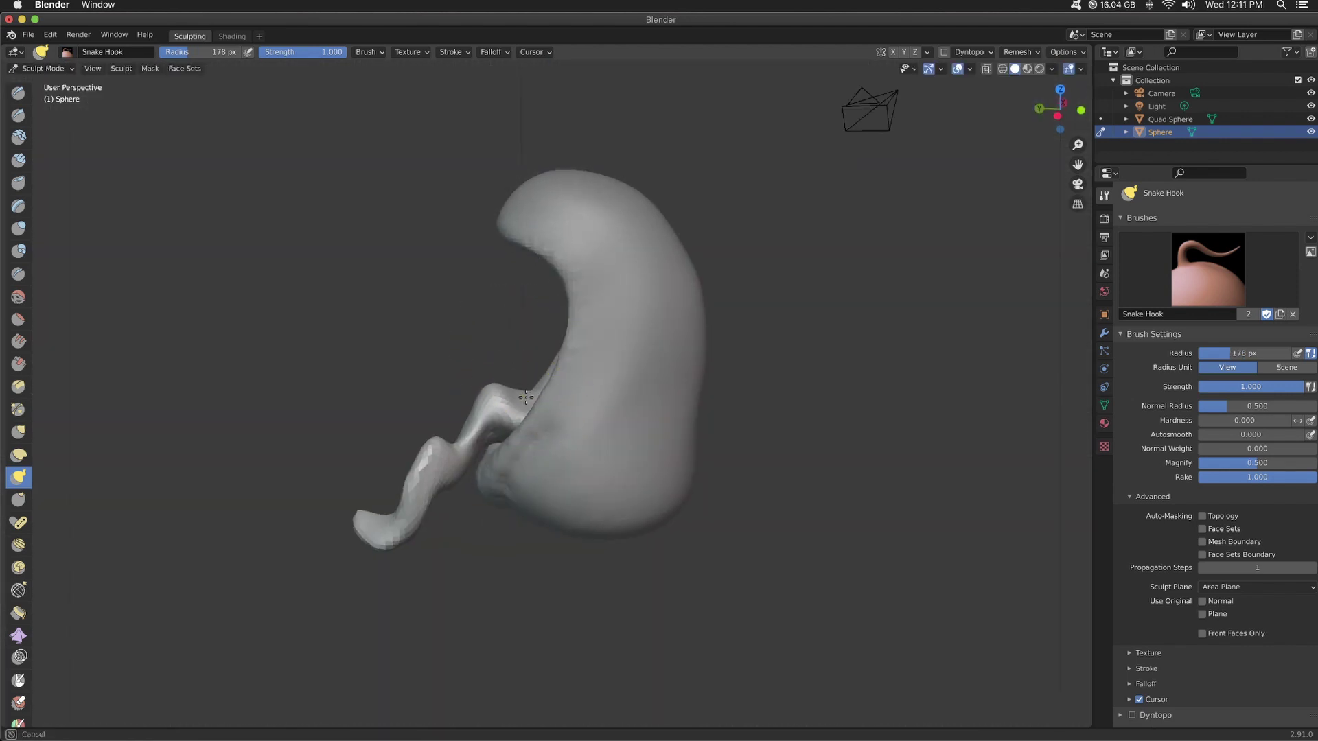
mouse_move(525, 397)
middle_down()
mouse_move(588, 412)
mouse_move(876, 353)
mouse_move(682, 442)
mouse_move(821, 432)
mouse_move(689, 441)
mouse_move(573, 371)
middle_up()
drag(573, 370, 582, 392)
- Build up the upper part of the limb where it meets the body with Clay Strips at radius 110 px
middle_drag(789, 384, 659, 435)
key(f)
click(555, 443)
key(c)
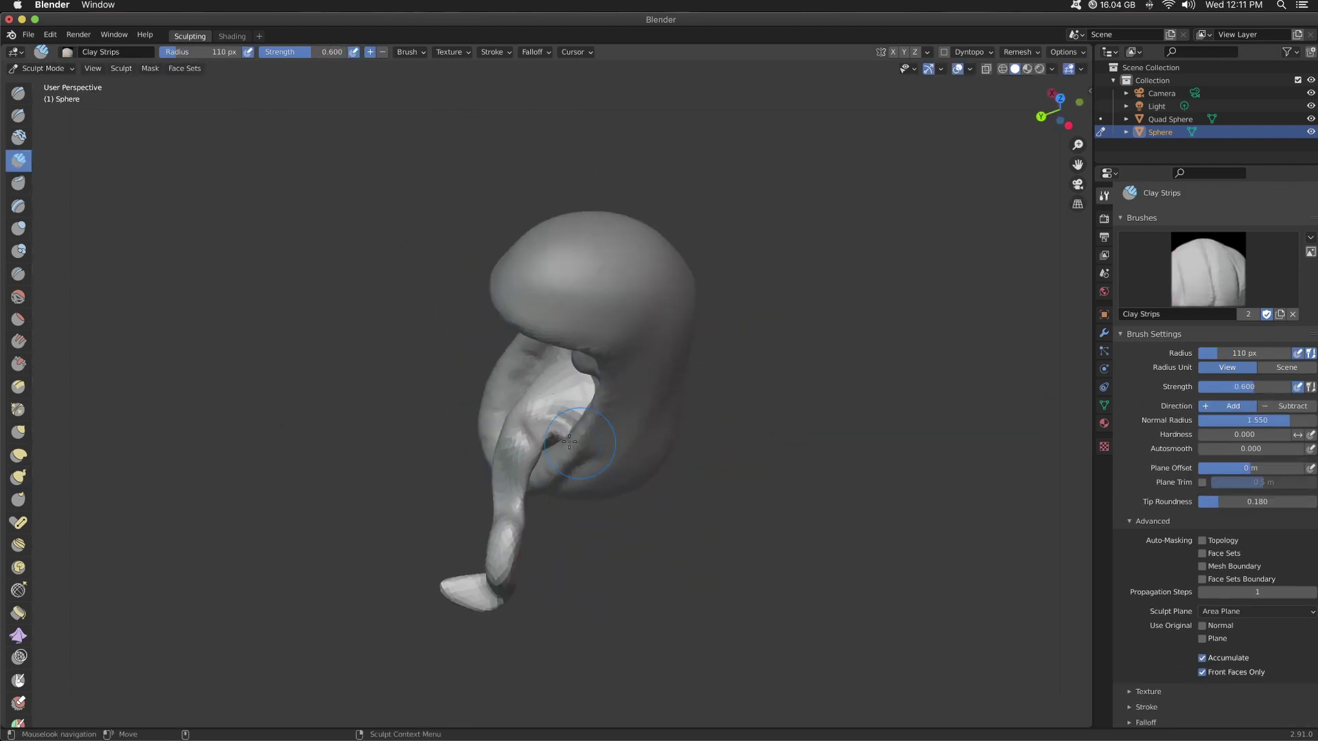
mouse_move(530, 419)
middle_down()
mouse_move(803, 356)
mouse_move(700, 359)
mouse_move(888, 364)
mouse_move(849, 390)
mouse_move(762, 373)
mouse_move(441, 383)
mouse_move(876, 352)
mouse_move(849, 459)
mouse_move(792, 453)
middle_up()
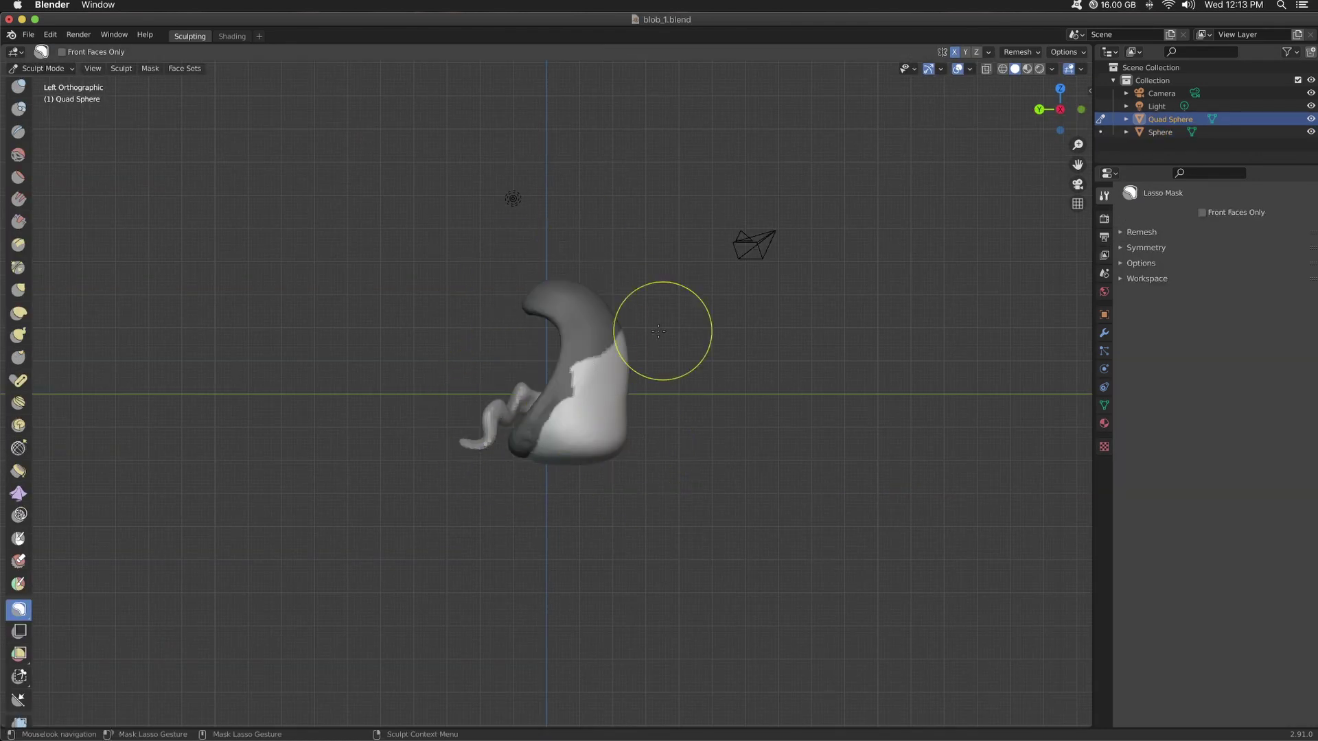
- Try to stretch the unmasked lower body downward and bulge its back outward with the Snake Hook brush
click(677, 429)
key(k)
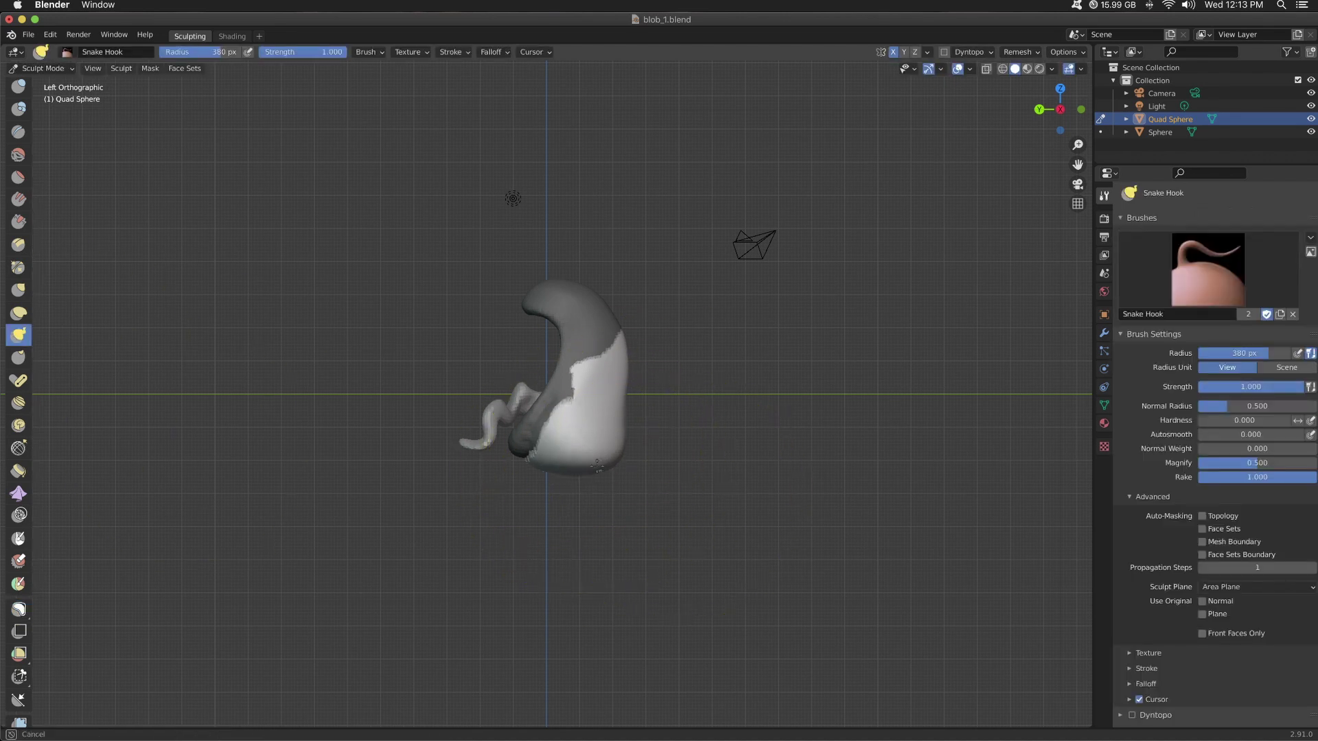
mouse_move(683, 492)
middle_down()
mouse_move(486, 544)
mouse_move(665, 481)
mouse_move(682, 444)
middle_up()
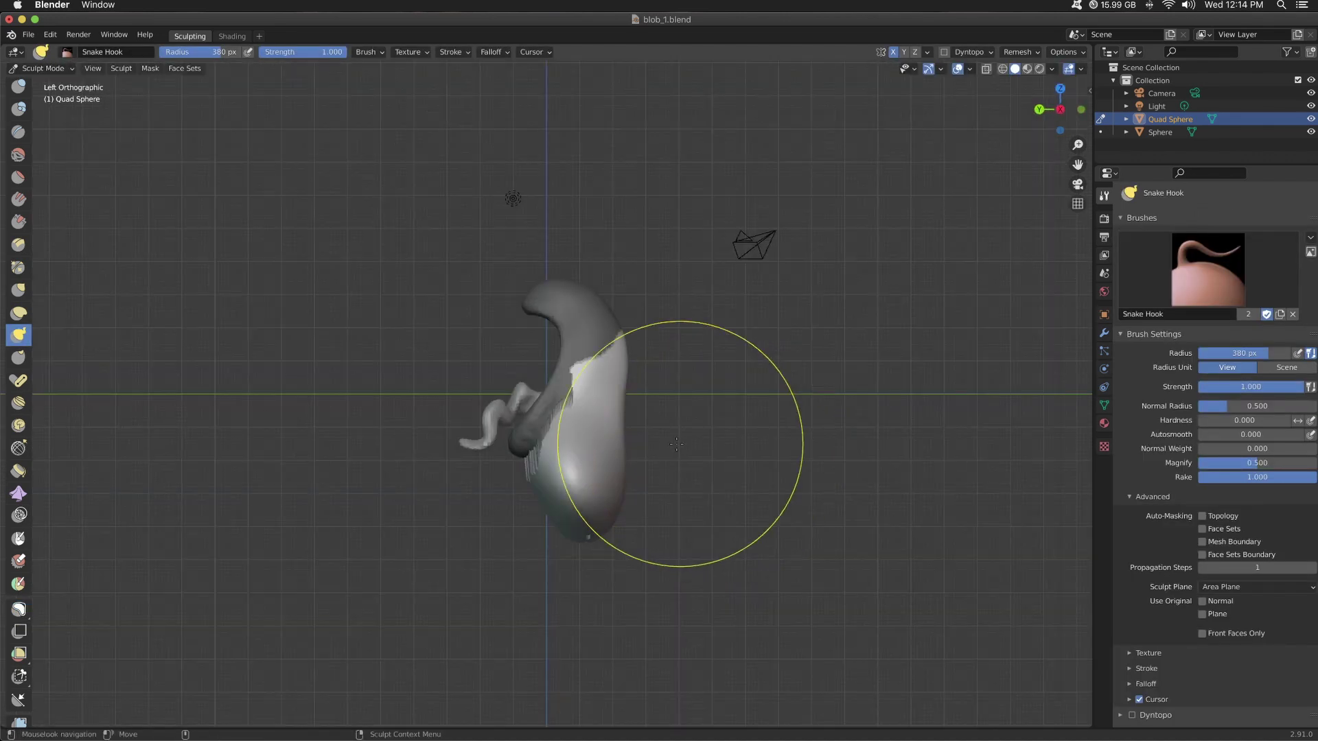
mouse_move(607, 446)
mouse_down()
mouse_move(658, 443)
mouse_move(621, 473)
mouse_move(641, 467)
mouse_move(632, 462)
mouse_up()
key(f)
click(652, 486)
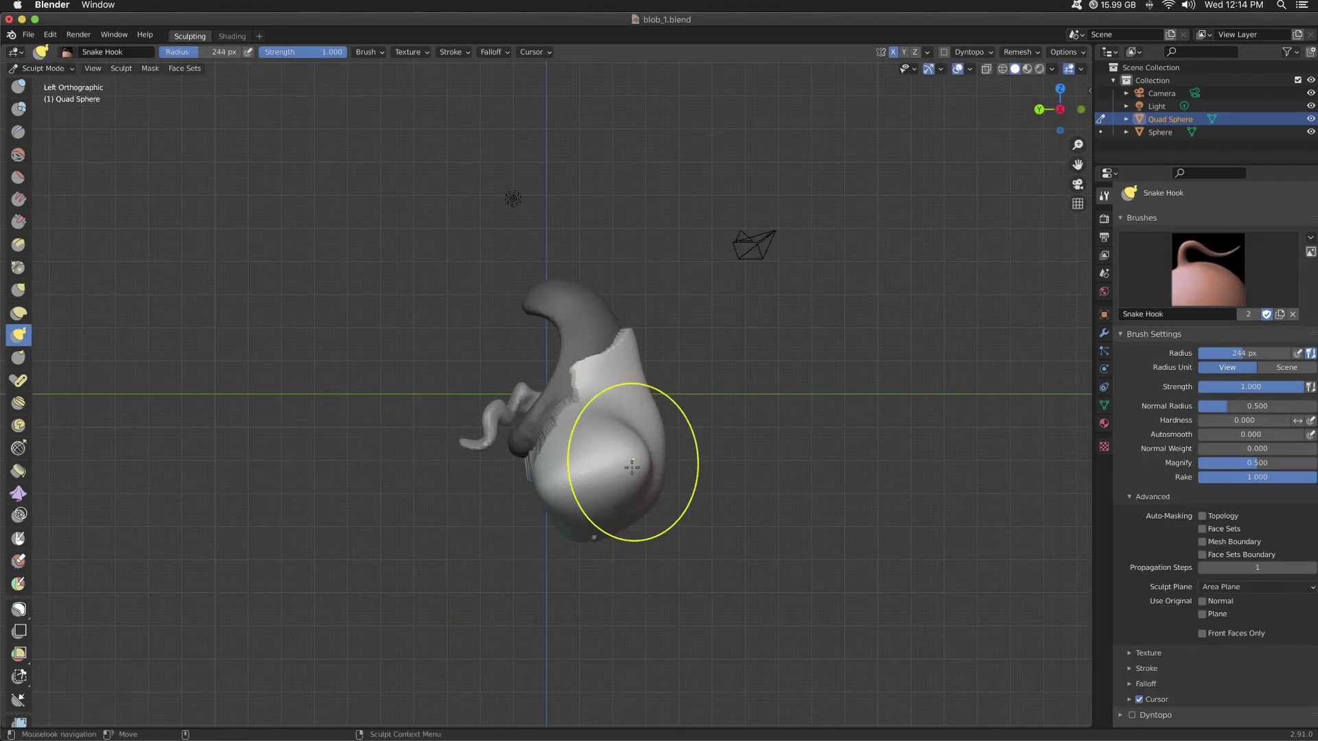
middle_drag(753, 488, 446, 481)
key(ctrl+z)
key(ctrl+z)
key(ctrl+z)
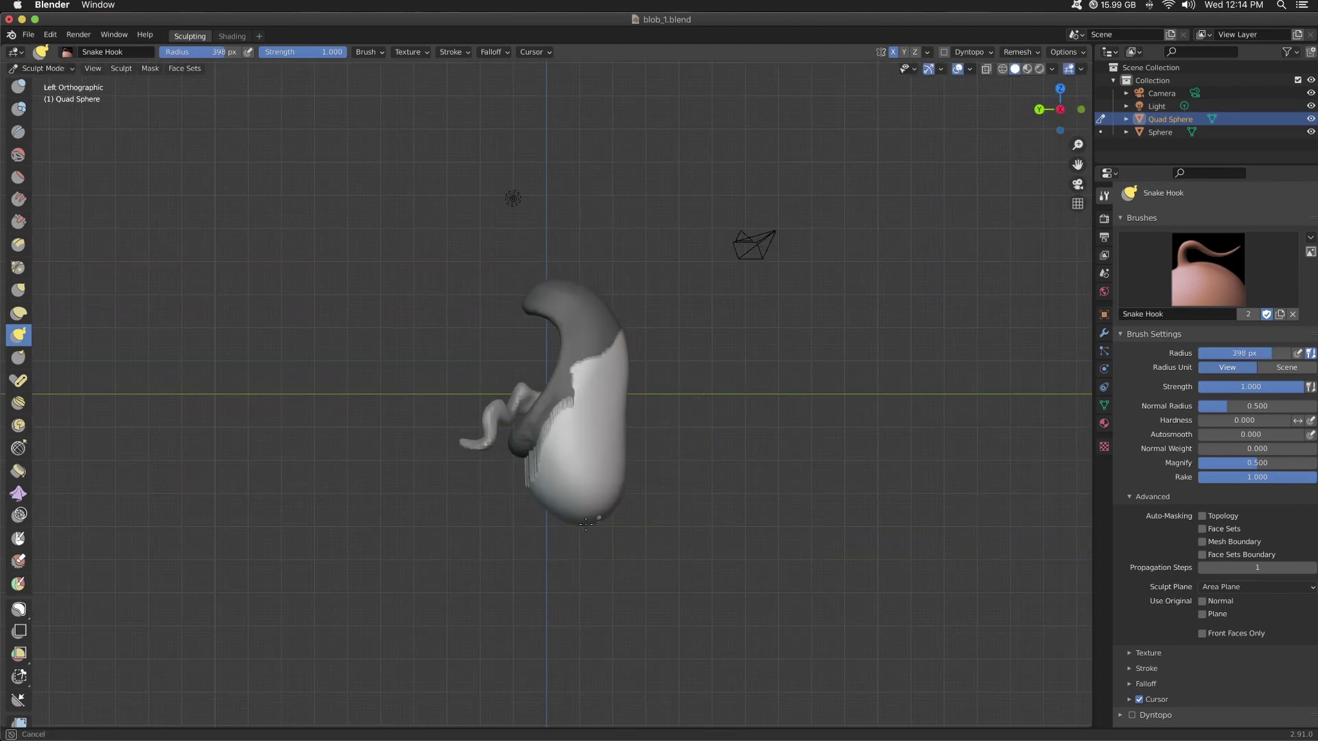
- Pull the unmasked lower body outward into a broad, rounded base with the Snake Hook brush, working from several sides
middle_drag(586, 523, 587, 446)
click(19, 610)
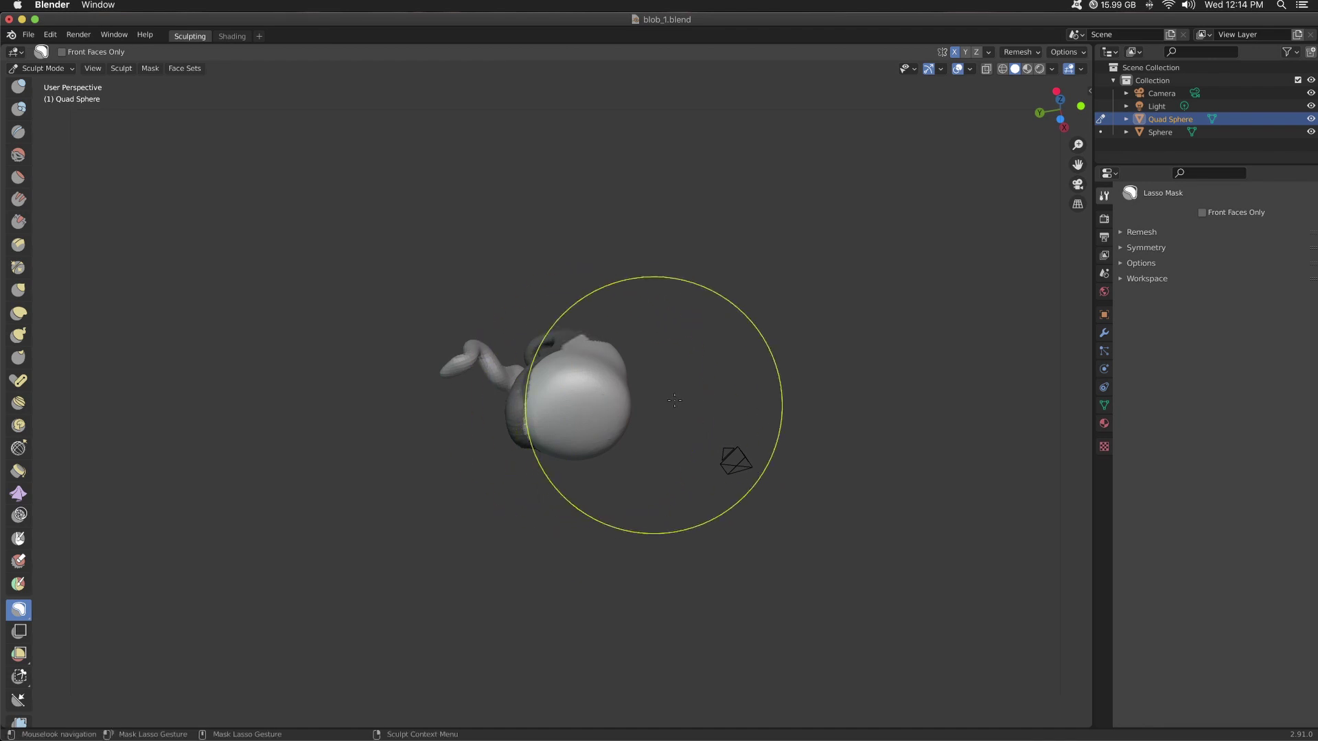
middle_drag(675, 400, 565, 449)
key(ctrl+KP_3)
click(19, 334)
drag(590, 449, 592, 472)
middle_drag(580, 458, 617, 464)
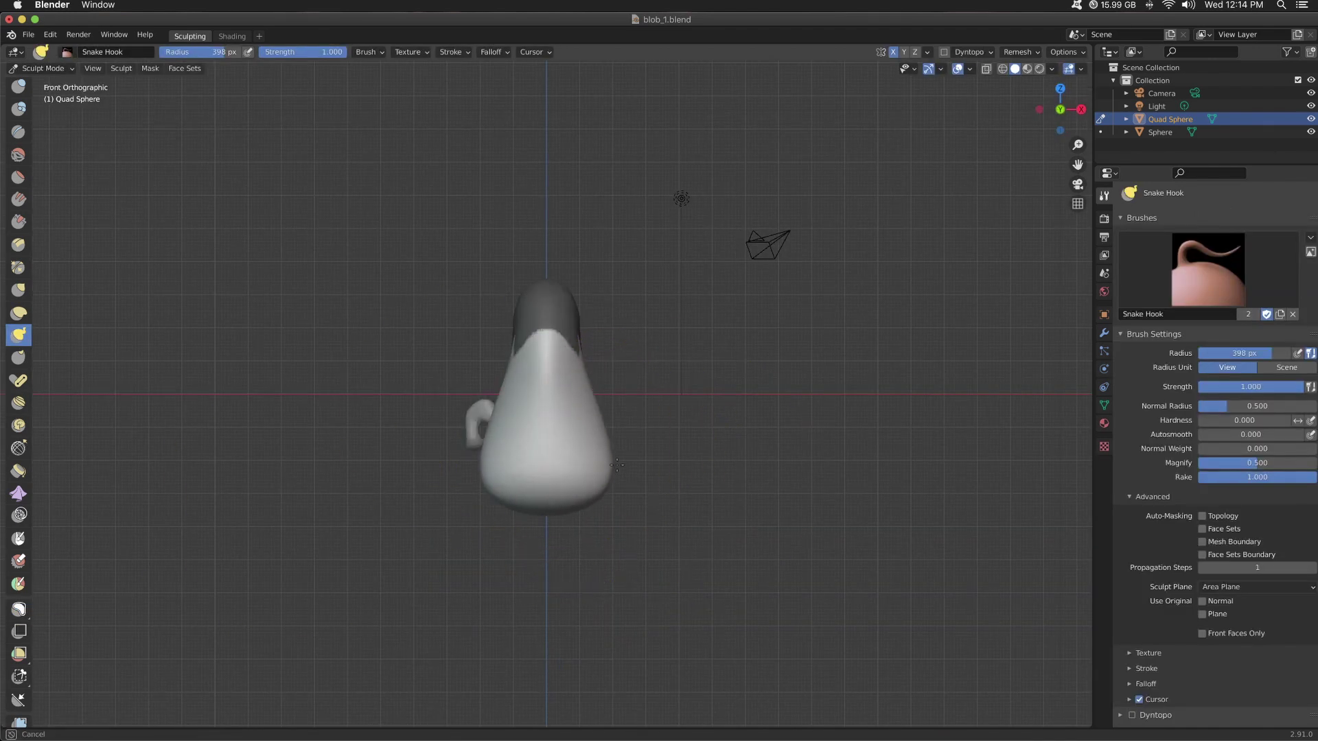
- Cut the underside of the lower body flat with a horizontal Line Project stroke
middle_drag(555, 332, 598, 395)
click(18, 699)
drag(556, 491, 395, 489)
middle_drag(686, 539, 651, 505)
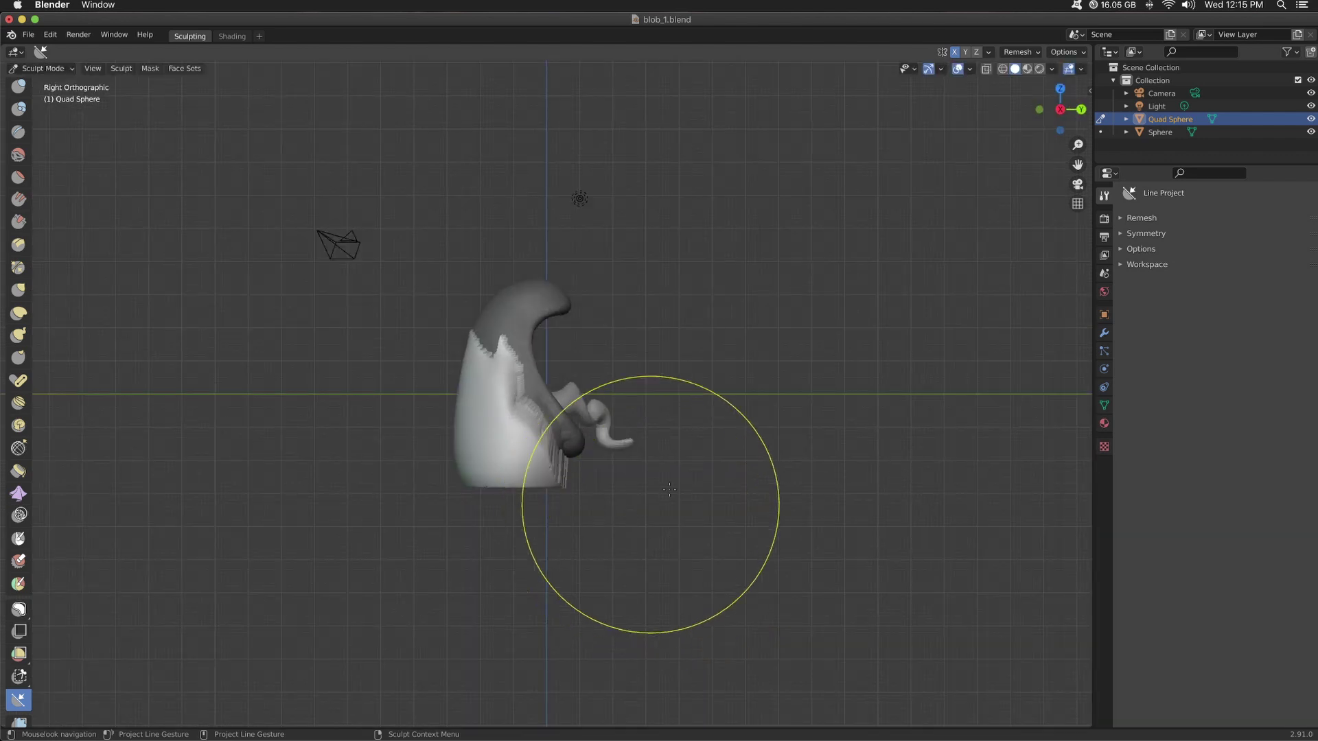
- Reshape the flattened lower body and its mask boundary with the Elastic Deform brush at radius 110 px
key(g)
drag(491, 379, 509, 373)
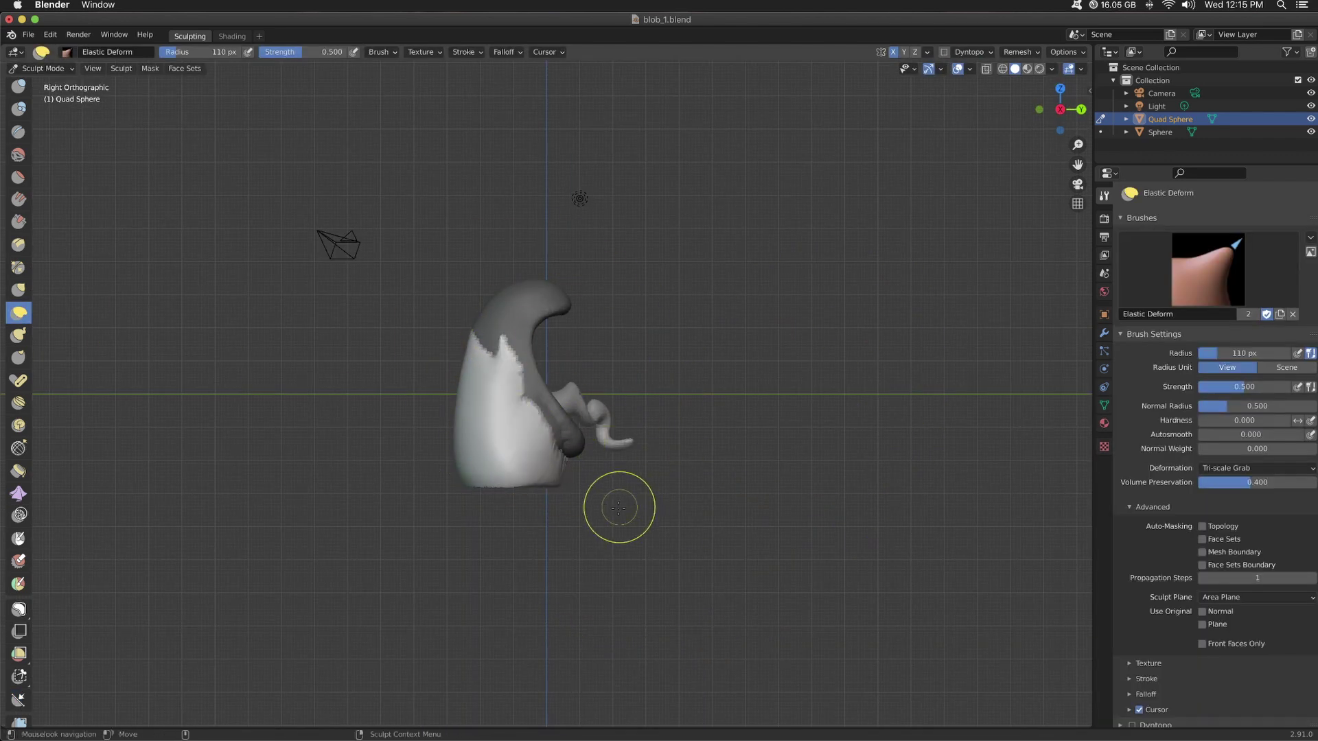
middle_drag(755, 509, 652, 494)
click(19, 631)
drag(506, 458, 479, 468)
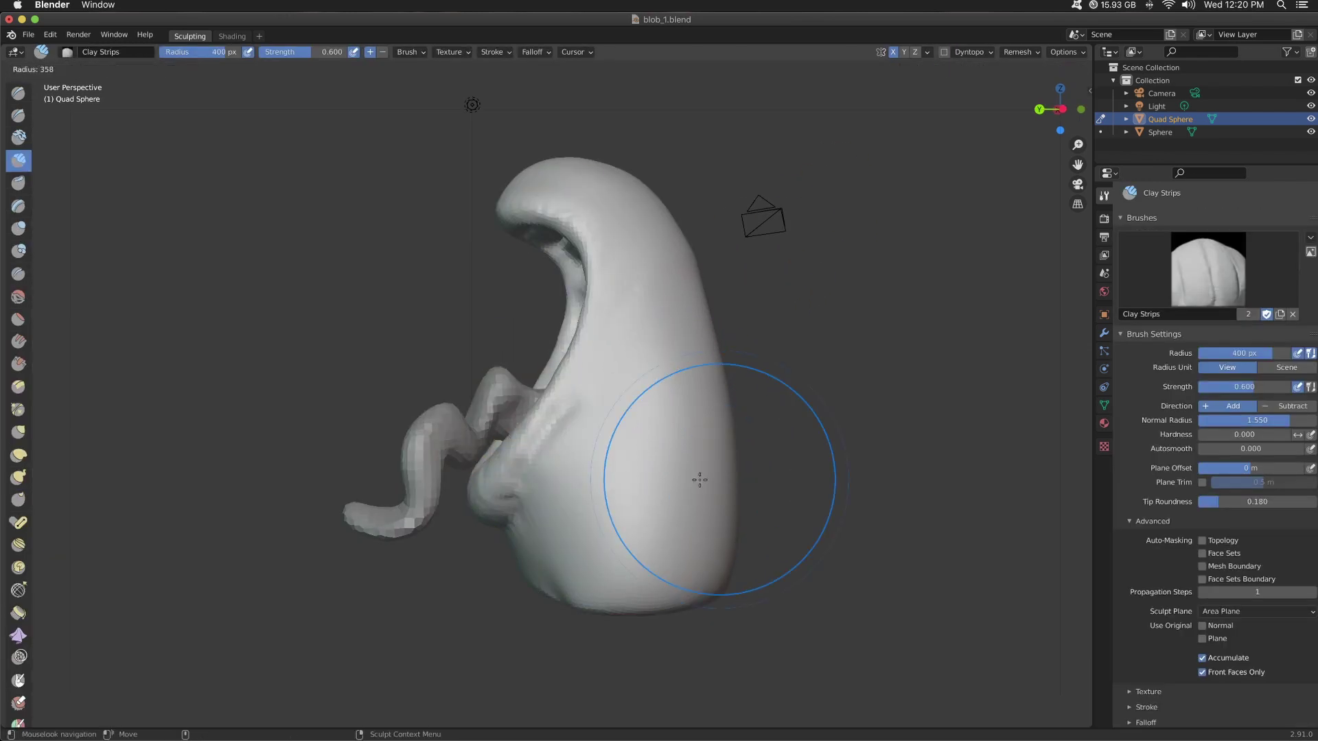
- Bulk up the side and back of the lower body with broad Clay Strips strokes at strength 0.600
click(699, 479)
mouse_move(659, 440)
mouse_down()
mouse_move(713, 481)
mouse_move(720, 536)
mouse_up()
middle_drag(713, 542, 986, 465)
- Build up shoulder and belly masses around the lower body with Clay Strips at radius 112 px
key(f)
click(991, 465)
middle_drag(823, 473, 617, 481)
drag(590, 480, 570, 541)
mouse_move(569, 542)
middle_down()
mouse_move(794, 520)
mouse_move(691, 480)
mouse_move(724, 540)
mouse_move(876, 367)
mouse_move(682, 383)
mouse_move(809, 309)
mouse_move(990, 332)
mouse_move(862, 606)
mouse_move(652, 574)
mouse_move(515, 648)
mouse_move(883, 441)
mouse_move(876, 521)
mouse_move(876, 491)
mouse_move(711, 561)
mouse_move(947, 377)
mouse_move(977, 382)
mouse_move(515, 556)
middle_up()
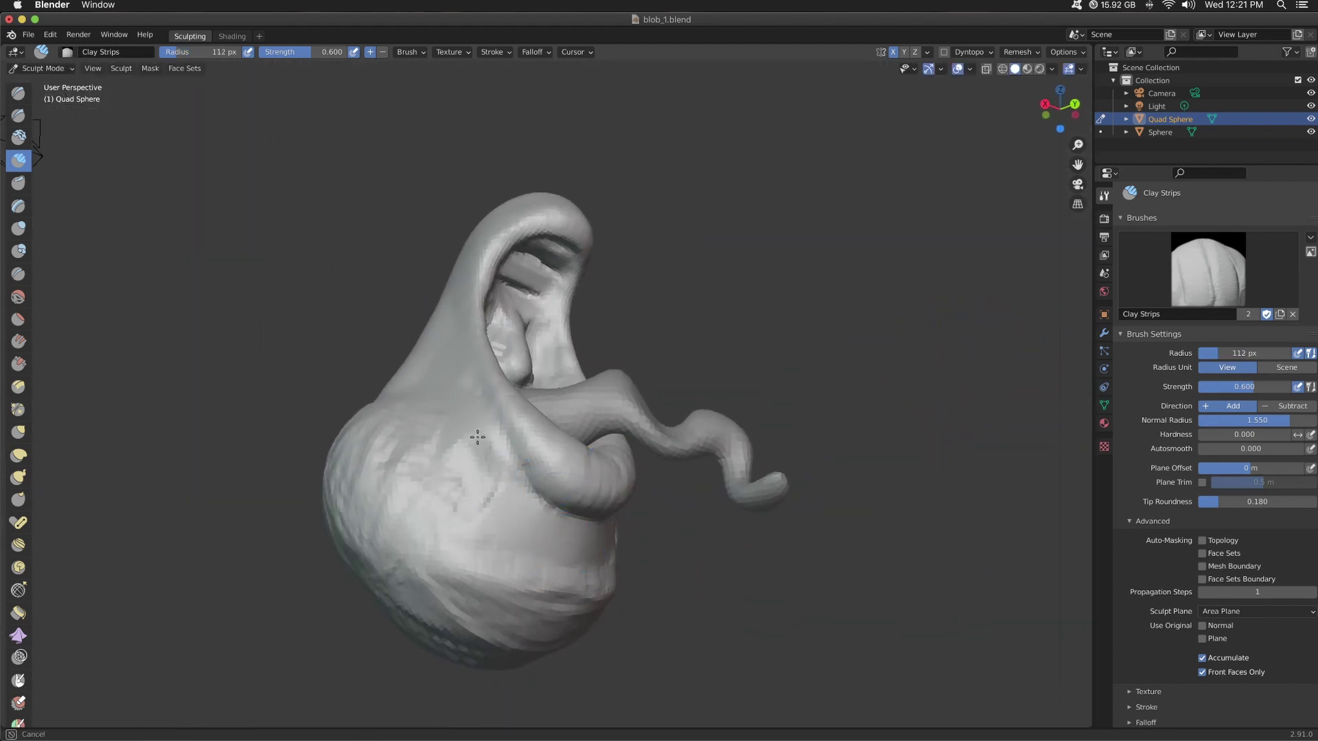
mouse_move(501, 488)
middle_down()
mouse_move(862, 426)
mouse_move(552, 545)
mouse_move(868, 513)
middle_up()
middle_drag(596, 510, 581, 623)
mouse_move(675, 510)
middle_down()
mouse_move(903, 574)
mouse_move(693, 542)
middle_up()
- Push the chest and belly into shape with the Elastic Deform brush at radius 224 px
click(18, 455)
key(f)
click(529, 620)
drag(484, 590, 525, 580)
middle_drag(539, 582, 597, 581)
drag(596, 581, 583, 628)
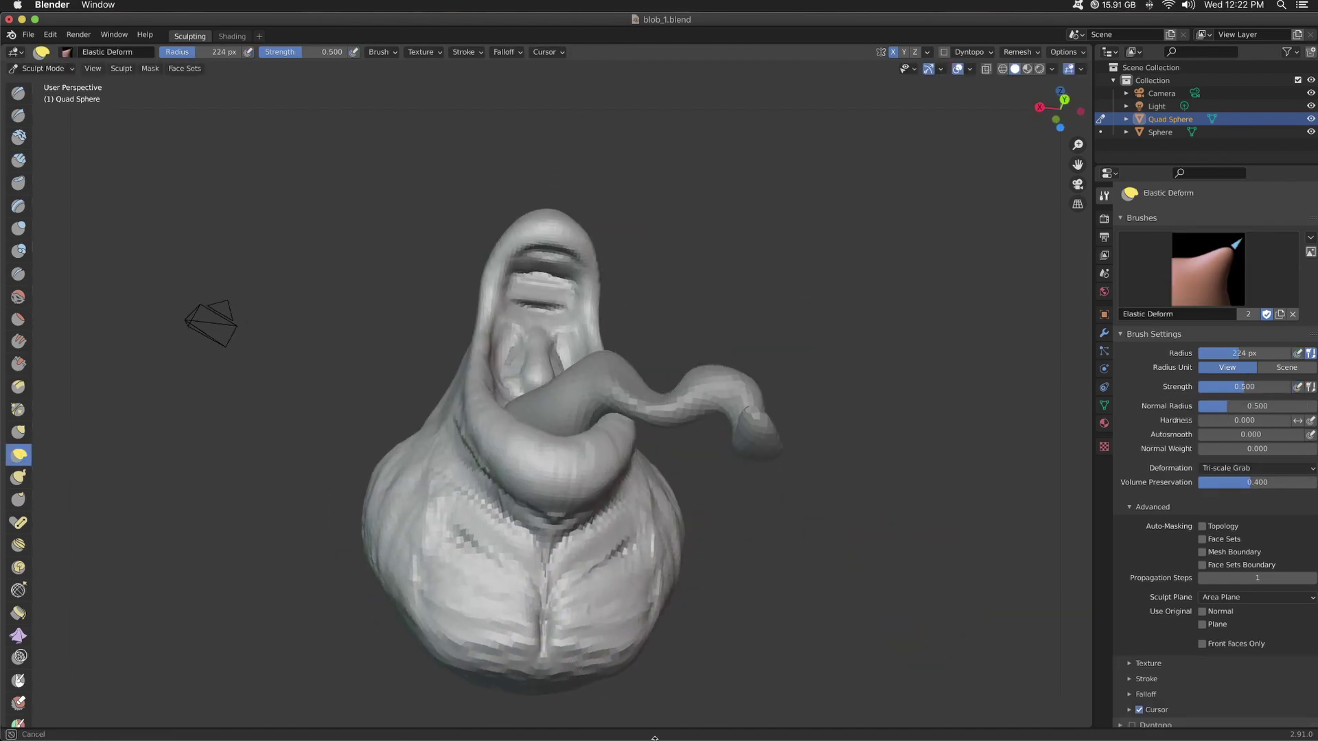
mouse_move(611, 611)
middle_down()
mouse_move(877, 627)
mouse_move(940, 611)
middle_up()
- Add volume to the shoulders with Clay Strips and carve creases around them with Draw Sharp at radius 224 px
click(19, 160)
mouse_move(287, 400)
middle_down()
mouse_move(470, 447)
mouse_move(835, 306)
mouse_move(527, 499)
middle_up()
mouse_move(577, 621)
middle_down()
mouse_move(1032, 423)
mouse_move(988, 387)
middle_up()
click(18, 115)
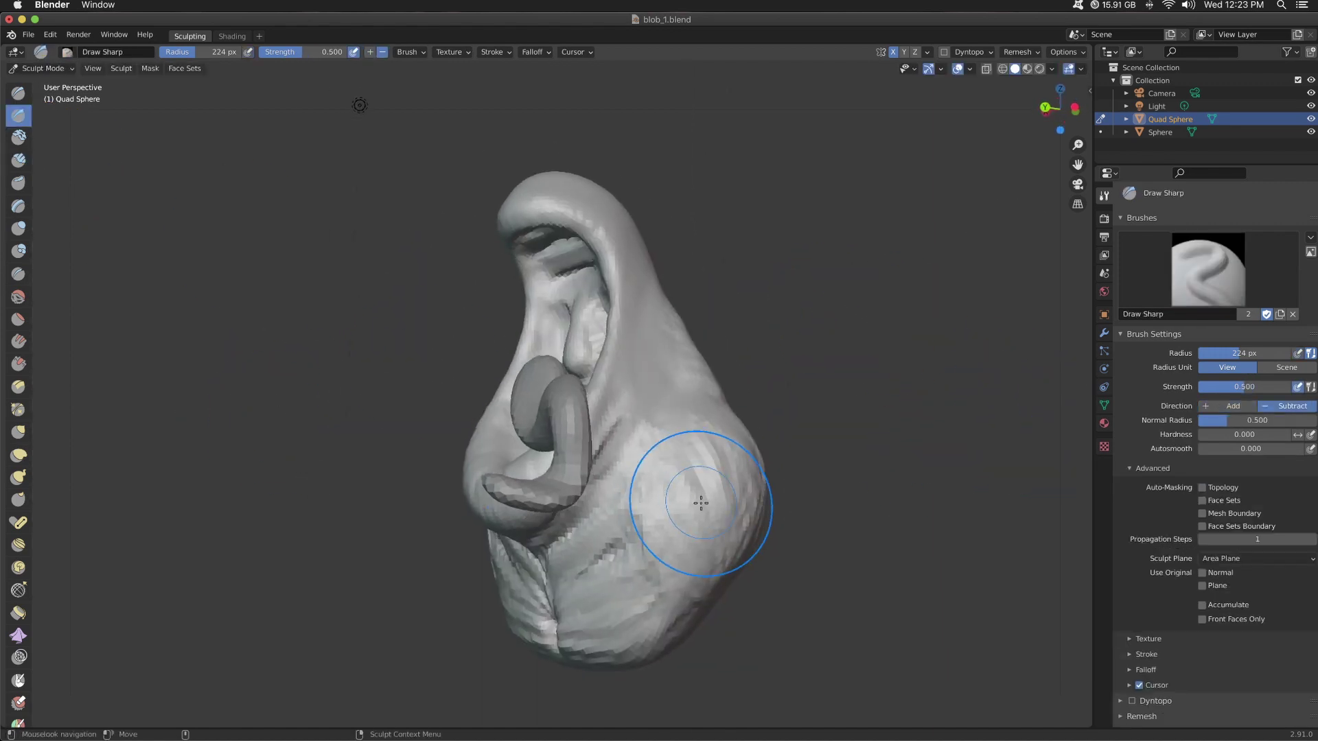
mouse_move(670, 553)
middle_down()
mouse_move(874, 547)
mouse_move(638, 506)
middle_up()
- Define the shoulder bulges and chest folds with Clay Strips at radius 98 px and strength 0.600
key(c)
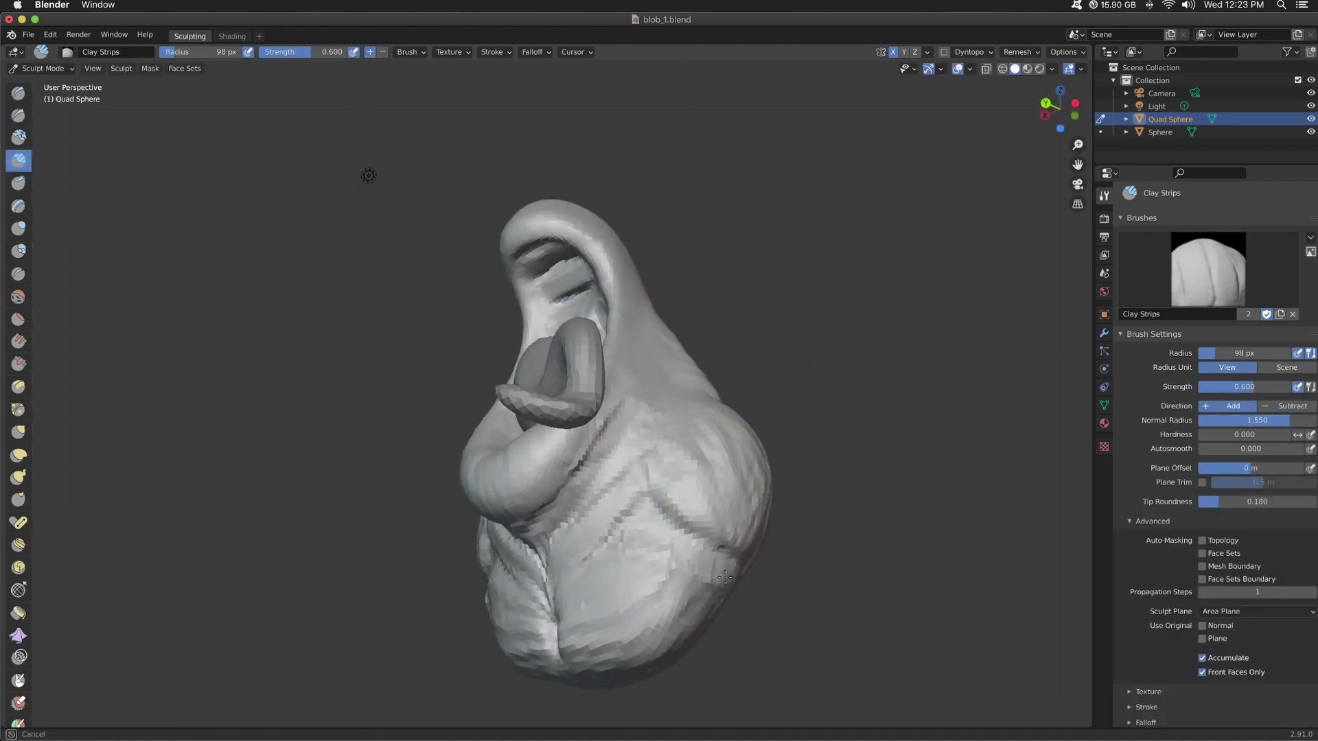
middle_drag(724, 576, 665, 488)
middle_drag(617, 531, 573, 572)
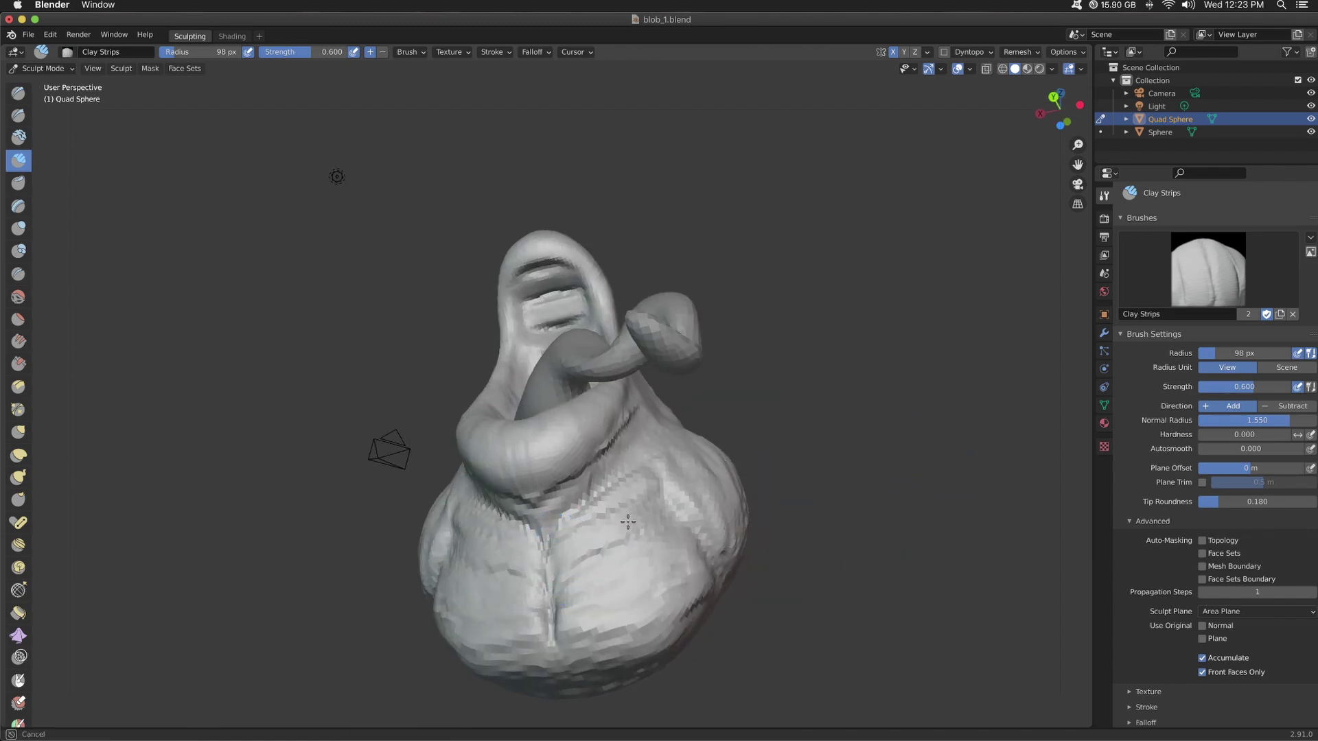
middle_drag(818, 595, 453, 501)
- Round out the shoulder bulge and adjust the body's silhouette with Elastic Deform at radius 98 px
click(19, 454)
mouse_move(302, 570)
middle_down()
mouse_move(400, 541)
mouse_move(385, 583)
middle_up()
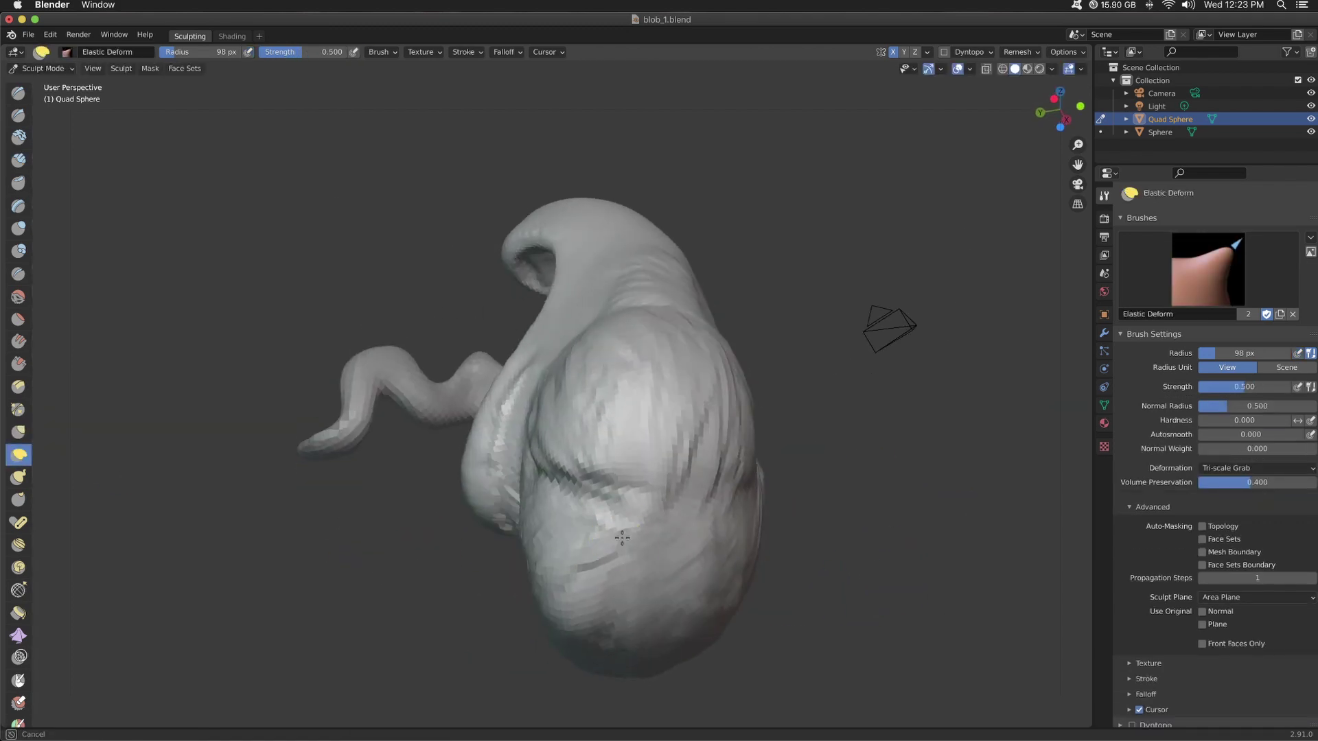
mouse_move(620, 538)
middle_down()
mouse_move(830, 558)
mouse_move(800, 532)
mouse_move(671, 488)
mouse_move(367, 481)
mouse_move(513, 584)
mouse_move(920, 259)
mouse_move(412, 500)
mouse_move(485, 493)
middle_up()
key(ctrl+KP_1)
scroll(830, 557, down, 3)
scroll(830, 558, up, 3)
- Build up the chin flap with Clay Strips at radius 98 px and pull it forward with Snake Hook at radius 198 px
key(c)
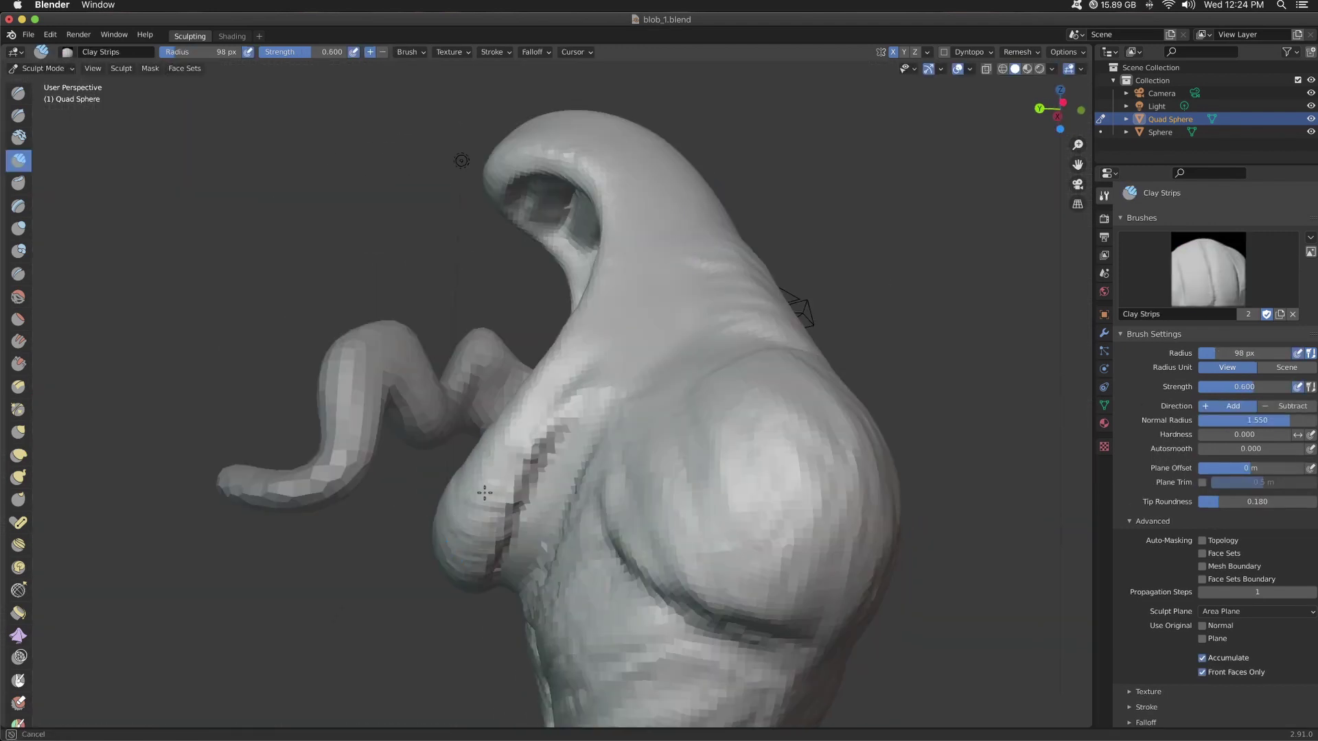
mouse_move(507, 591)
middle_down()
mouse_move(538, 447)
mouse_move(774, 303)
mouse_move(456, 603)
mouse_move(465, 440)
mouse_move(588, 391)
mouse_move(971, 442)
mouse_move(807, 508)
mouse_move(917, 547)
mouse_move(658, 446)
mouse_move(811, 443)
middle_up()
key(k)
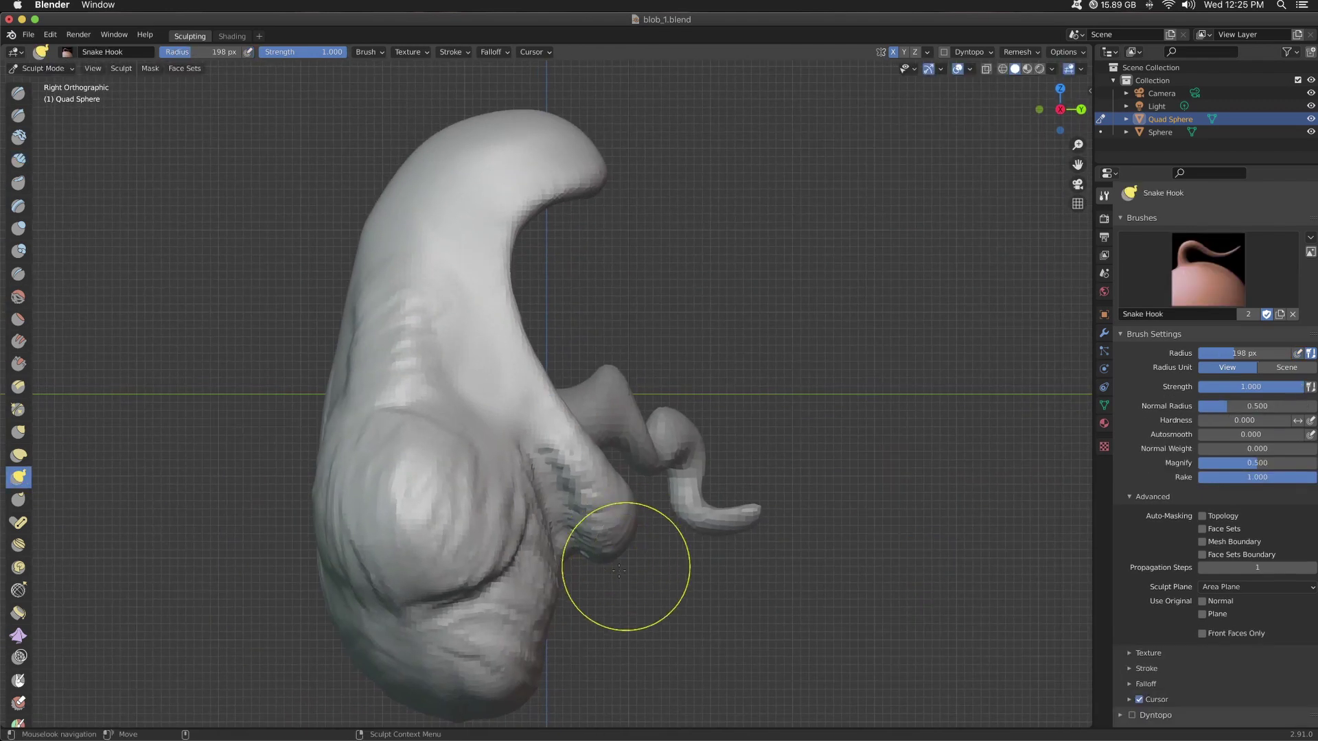
click(19, 454)
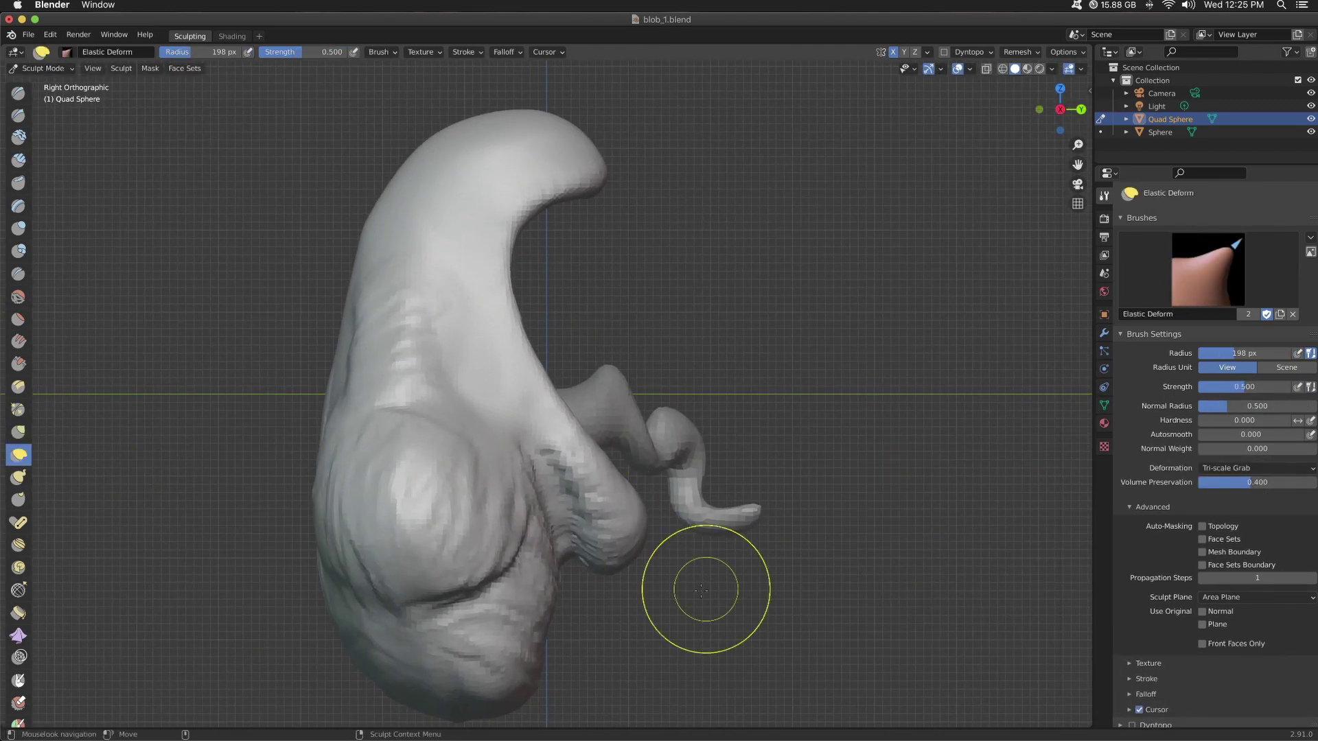
middle_drag(701, 590, 565, 601)
- Fill out the chin flap with Grab at radius 198 px and tighten the crease behind it with Pinch/Magnify
key(g)
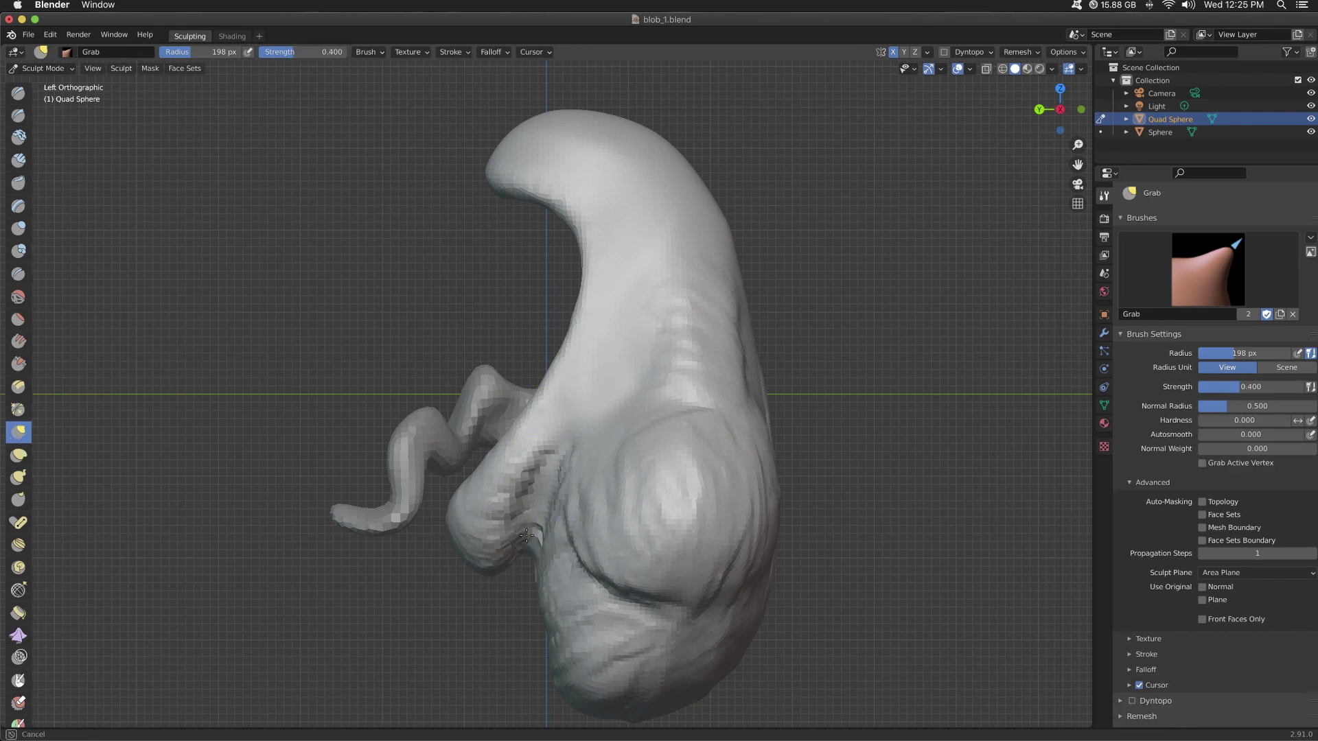
mouse_move(536, 528)
middle_down()
mouse_move(590, 544)
mouse_move(879, 488)
mouse_move(762, 508)
middle_up()
middle_drag(618, 583, 816, 617)
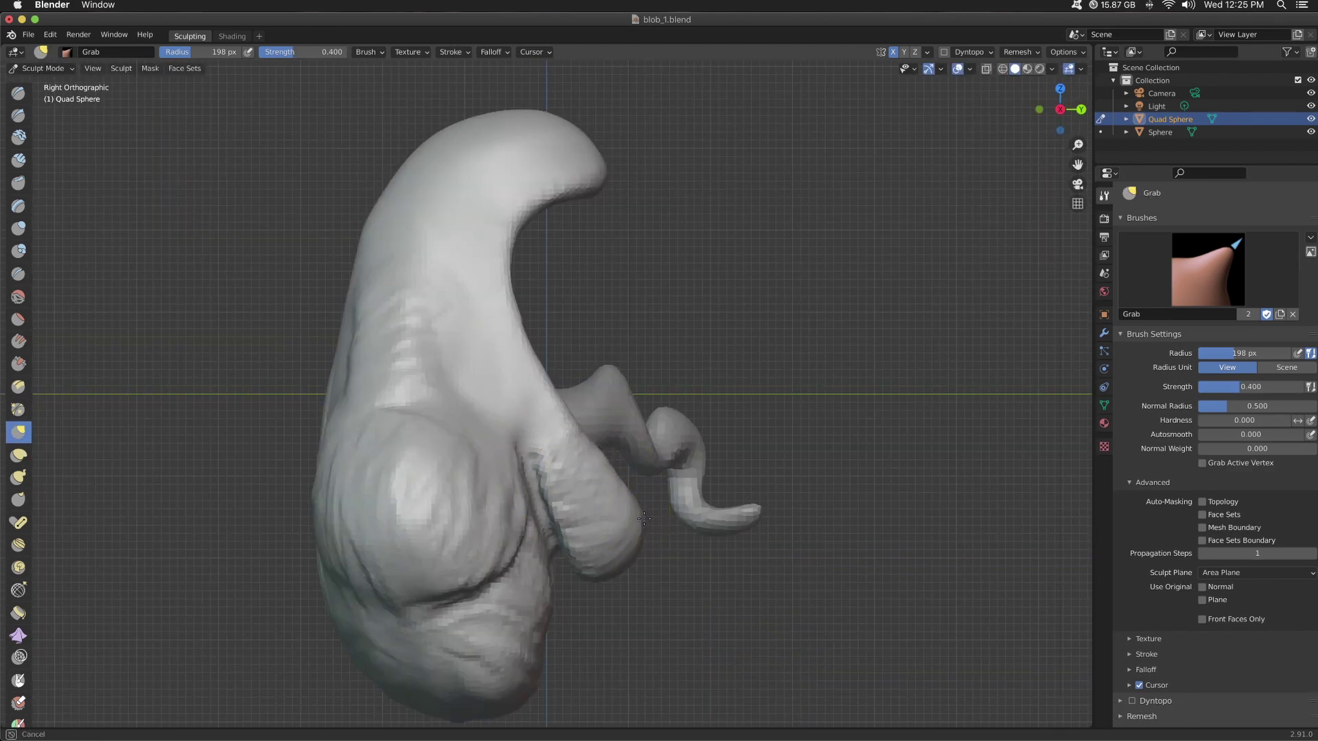
mouse_move(643, 520)
middle_down()
mouse_move(694, 235)
mouse_move(677, 627)
mouse_move(771, 506)
middle_up()
key(p)
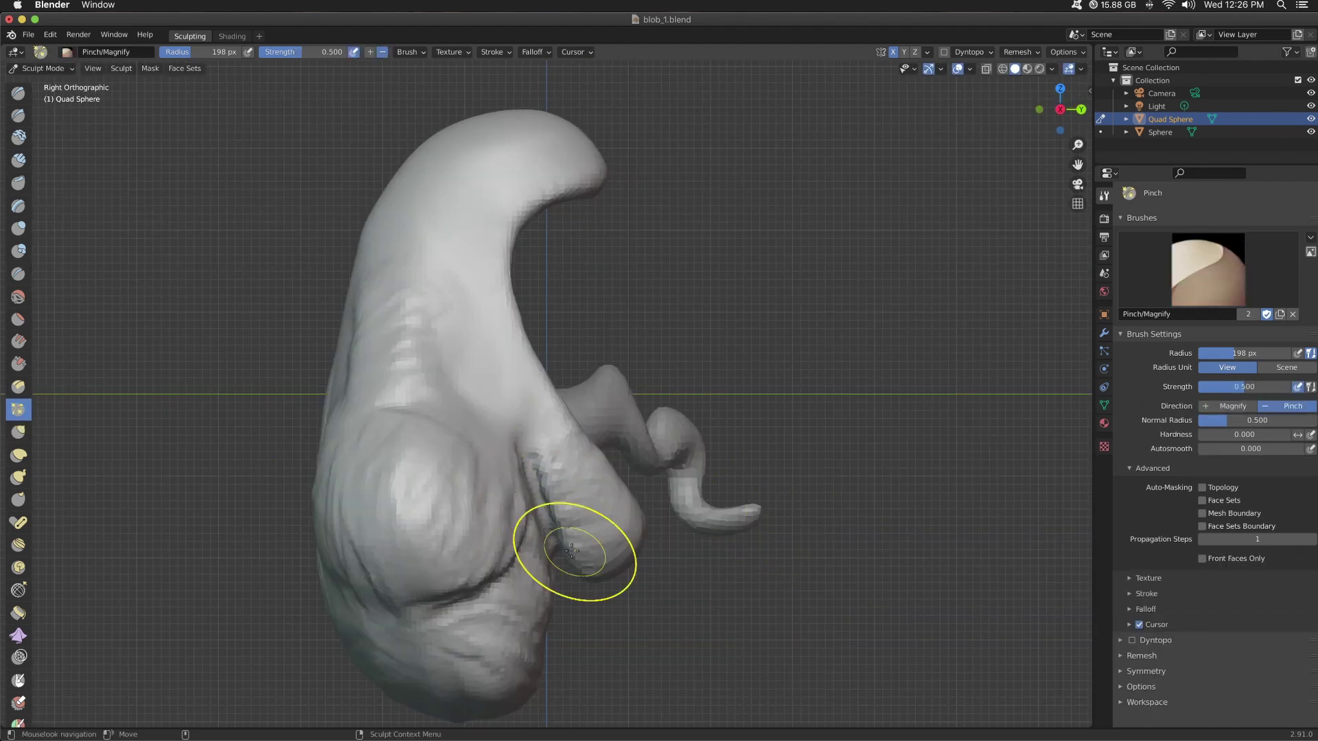
mouse_move(571, 550)
middle_down()
mouse_move(770, 347)
mouse_move(345, 425)
middle_up()
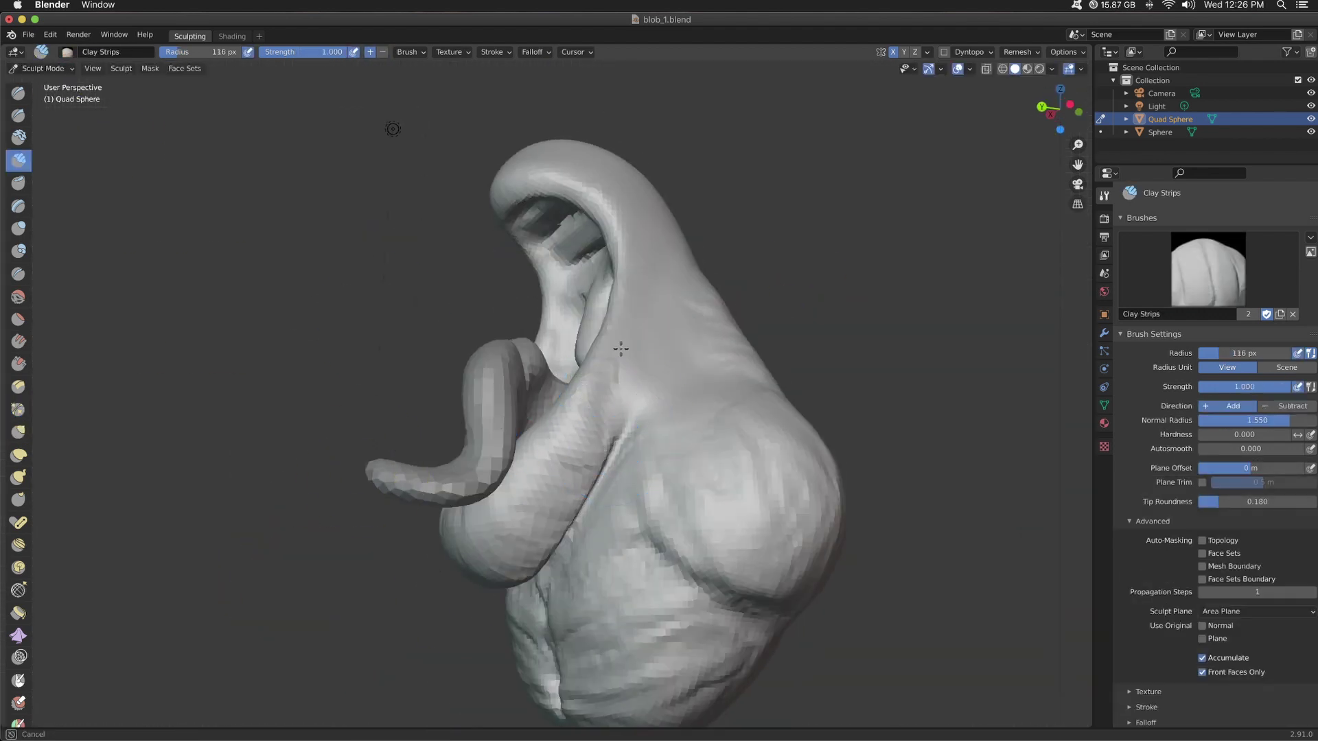
- Thicken the chin flap and hood edges with Clay Strips at radius 116 px, strength 1.000, and refine the outline with Grab
mouse_move(621, 349)
middle_down()
mouse_move(514, 485)
mouse_move(597, 490)
middle_up()
mouse_move(507, 471)
middle_down()
mouse_move(876, 420)
mouse_move(509, 456)
mouse_move(706, 510)
middle_up()
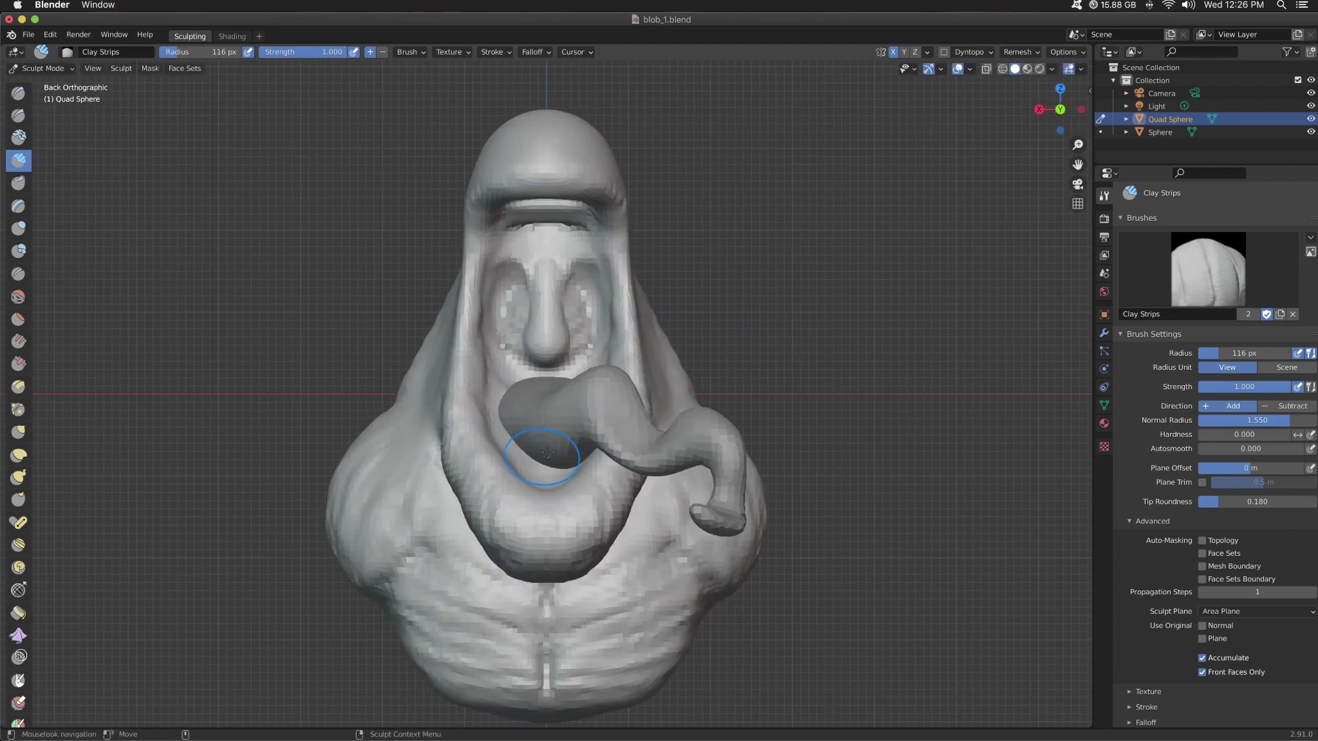
key(g)
mouse_move(456, 491)
middle_down()
mouse_move(873, 302)
mouse_move(842, 461)
middle_up()
- Shape the hood's overhanging brim and inner brow with Clay Strips at radius 62 px
key(c)
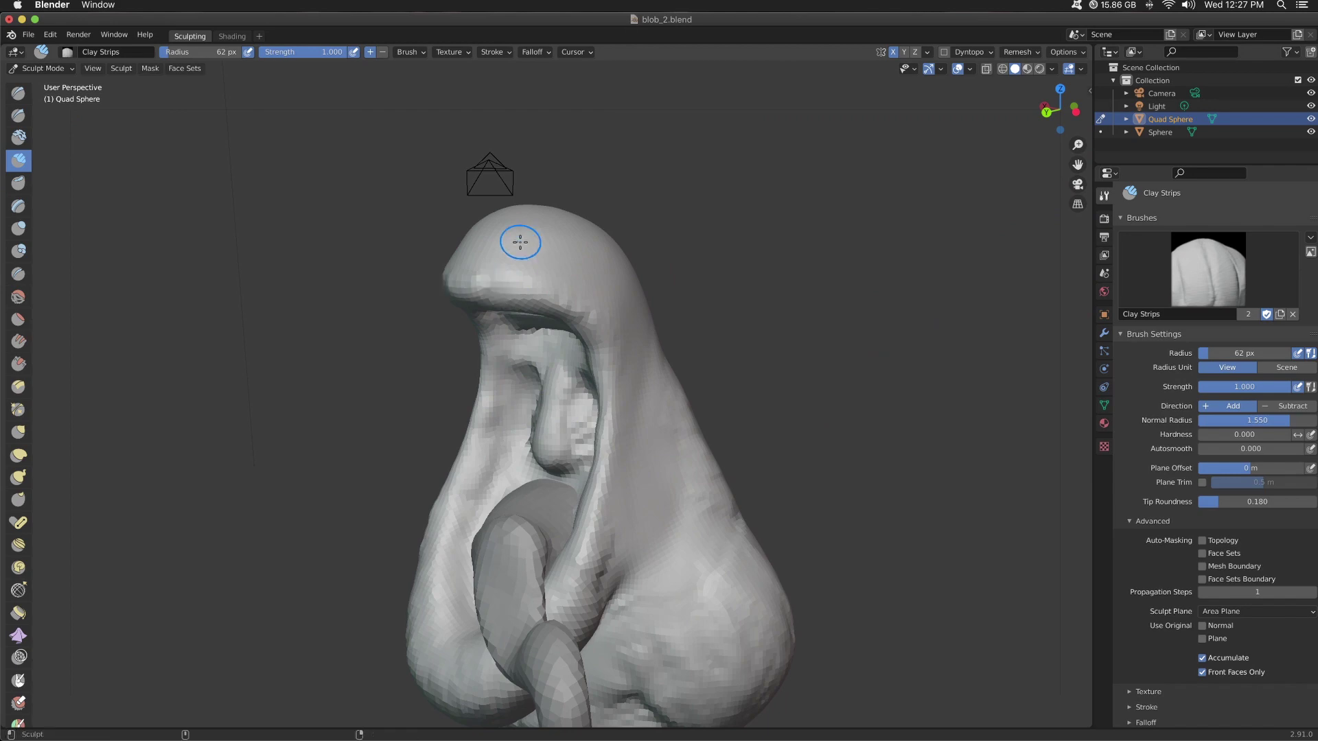
mouse_move(491, 286)
middle_down()
mouse_move(897, 294)
mouse_move(567, 246)
middle_up()
mouse_move(509, 278)
middle_down()
mouse_move(565, 256)
mouse_move(730, 265)
mouse_move(744, 282)
mouse_move(934, 270)
mouse_move(927, 206)
middle_up()
- Carve horizontal wrinkles into the forehead beneath the hood with Draw Sharp at radius 62 px
click(18, 115)
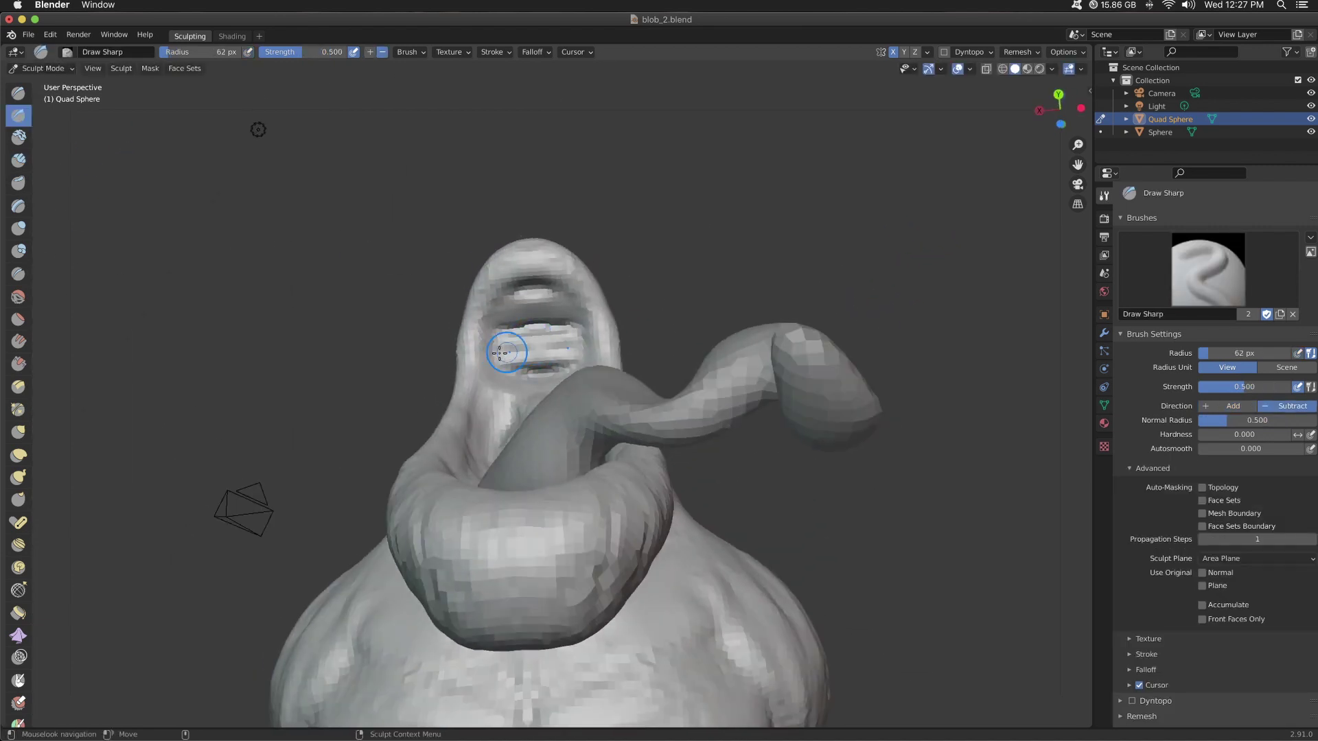
drag(506, 349, 554, 331)
mouse_move(713, 220)
middle_down()
mouse_move(720, 283)
mouse_move(701, 294)
middle_up()
click(18, 160)
- Hide the limb object Sphere and make the body mesh Quad Sphere the active object in Object Mode
key(ctrl+Tab)
click(583, 583)
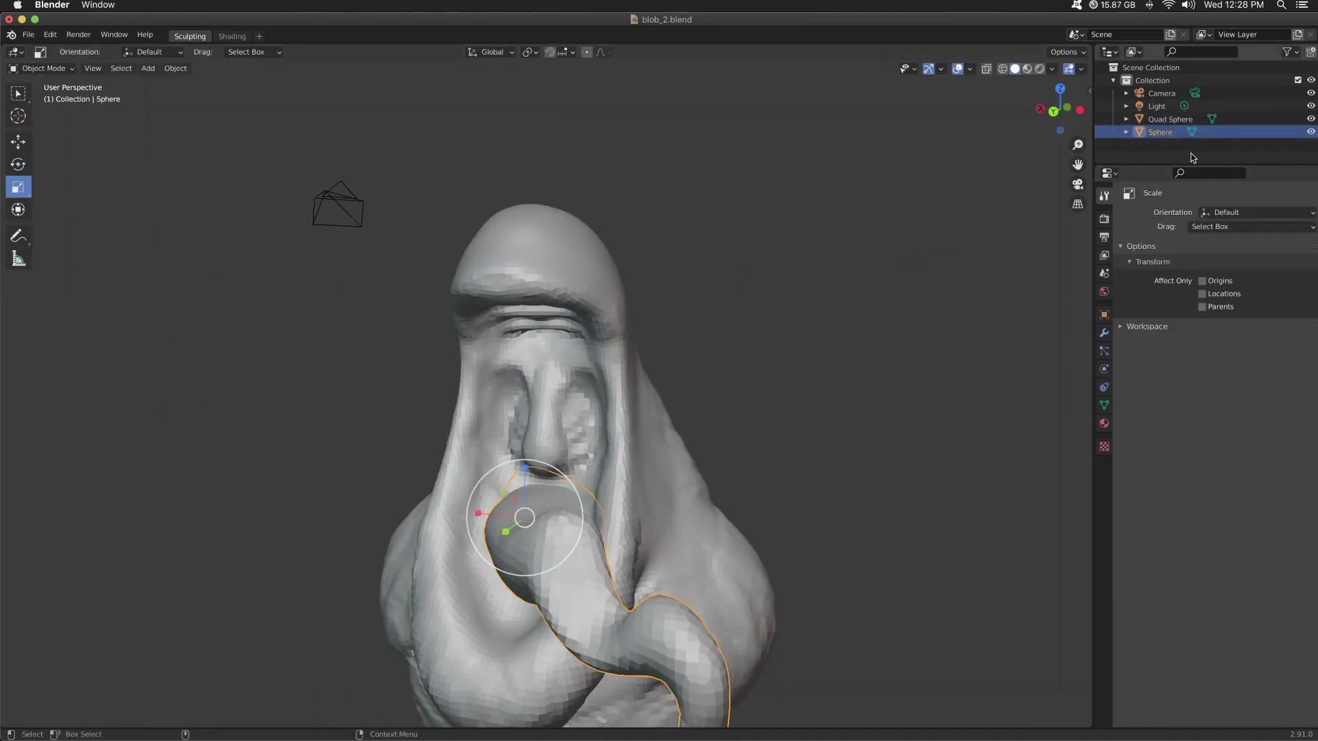
click(1311, 131)
click(596, 539)
key(ctrl+Tab)
key(ctrl+Tab)
- Add a new sphere mesh for the mouth and start sculpting it with X mirroring in the left view
click(145, 51)
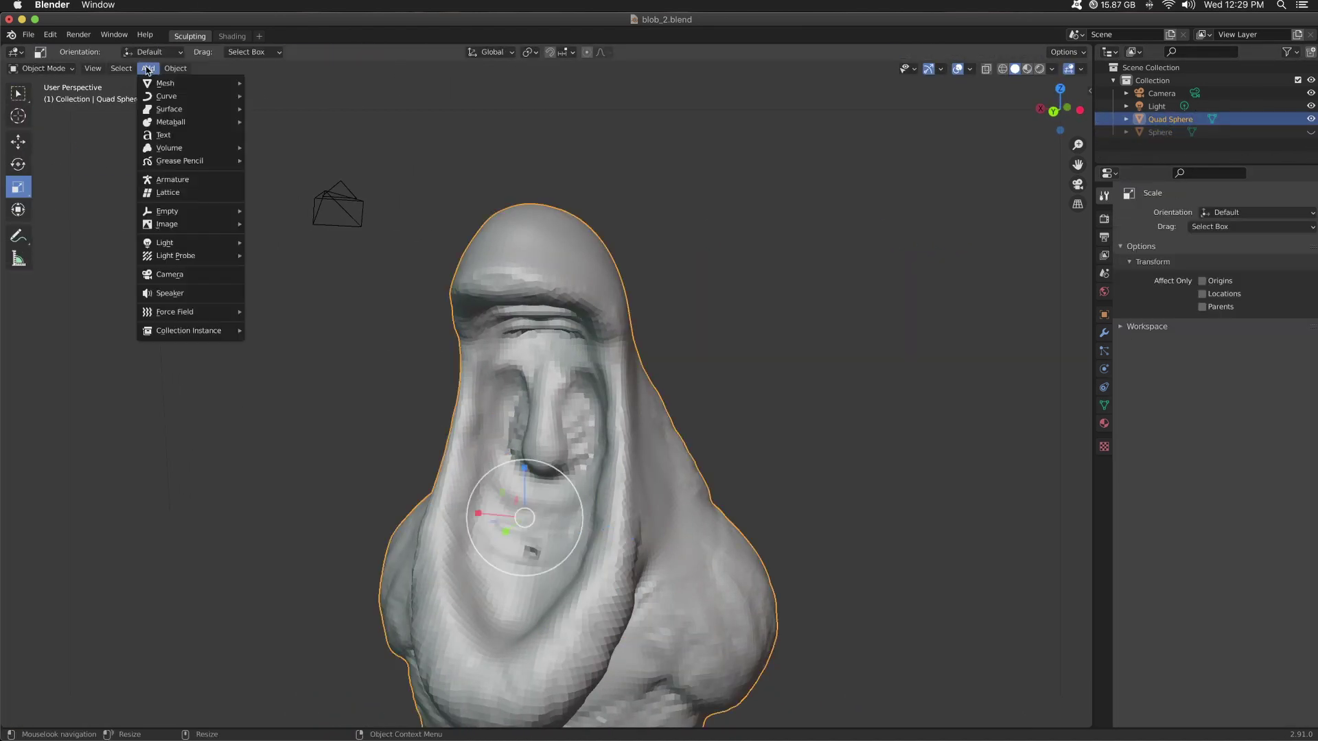
mouse_move(181, 77)
click(271, 123)
key(ctrl+Tab)
click(893, 52)
key(ctrl+KP_3)
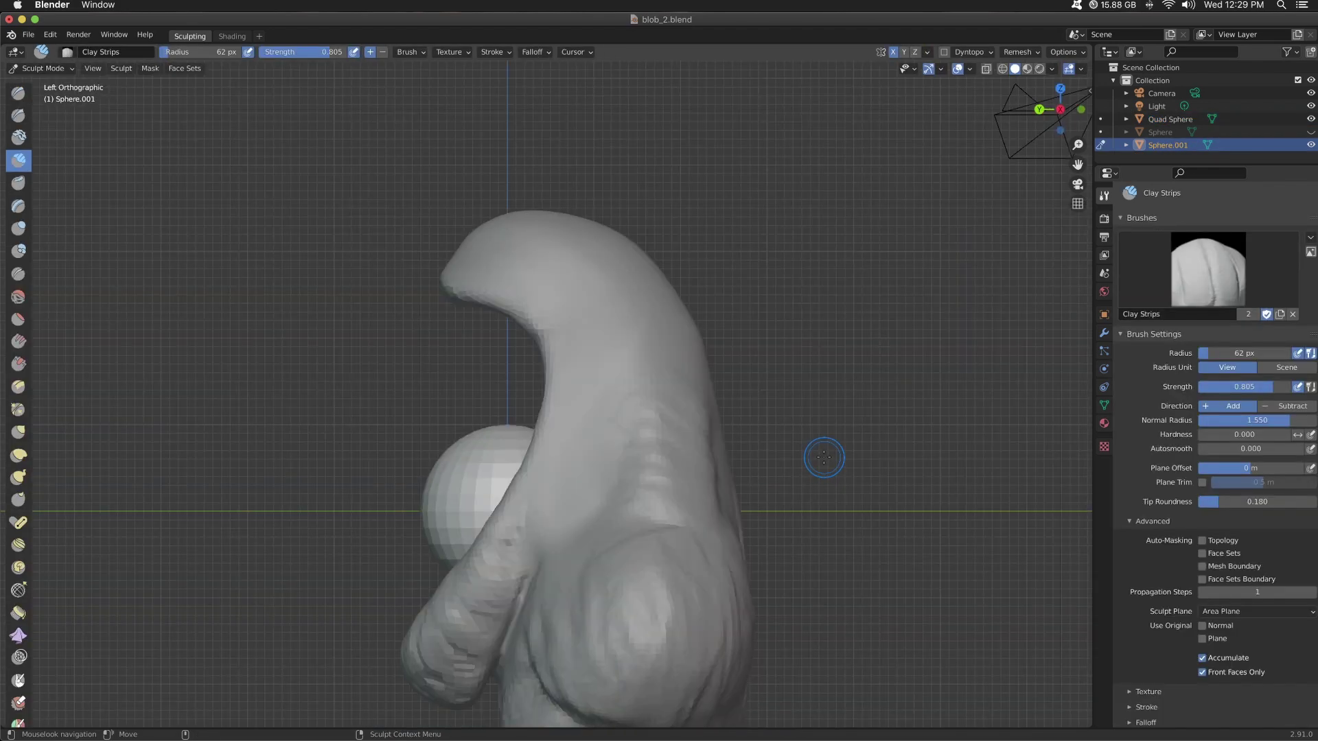
- Pull the new sphere down into the chin flap as a wide mouth shape with Snake Hook, starting at radius 372 px
click(18, 477)
click(19, 567)
click(18, 477)
key(f)
click(443, 466)
drag(443, 466, 456, 496)
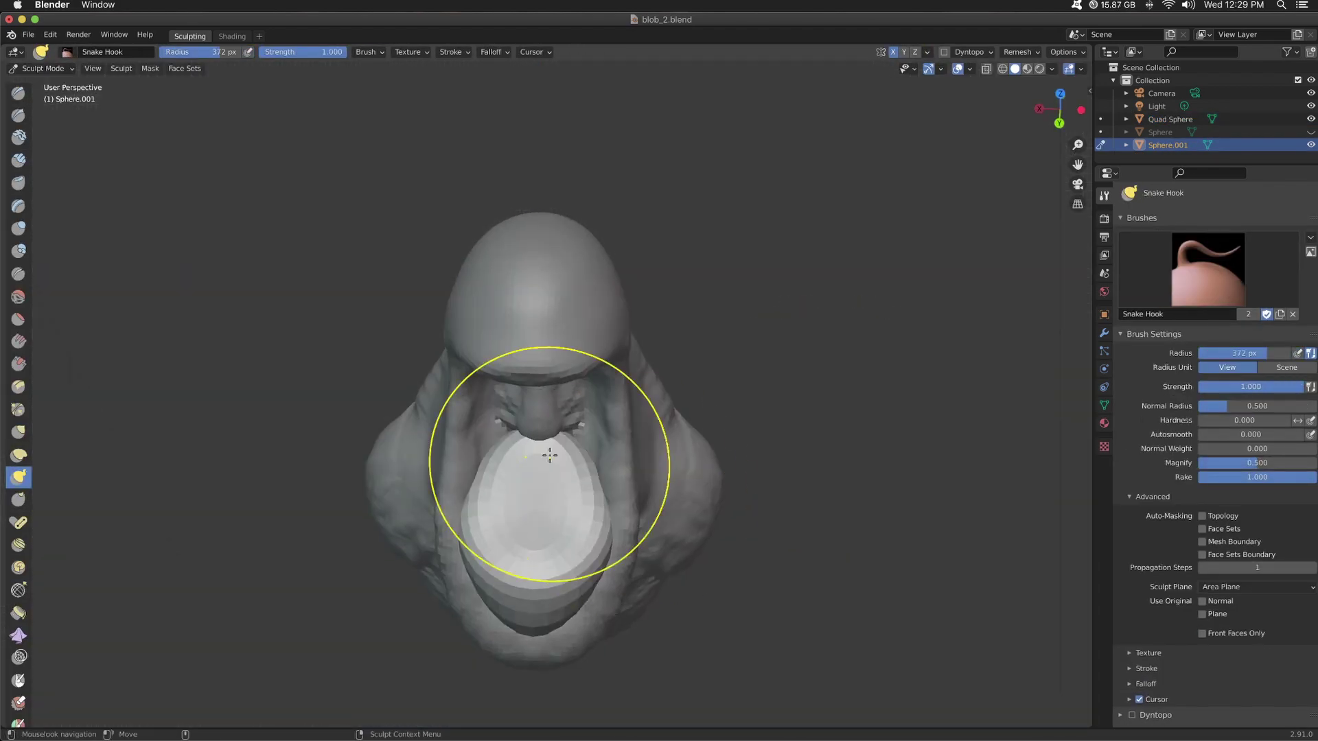
drag(559, 441, 559, 549)
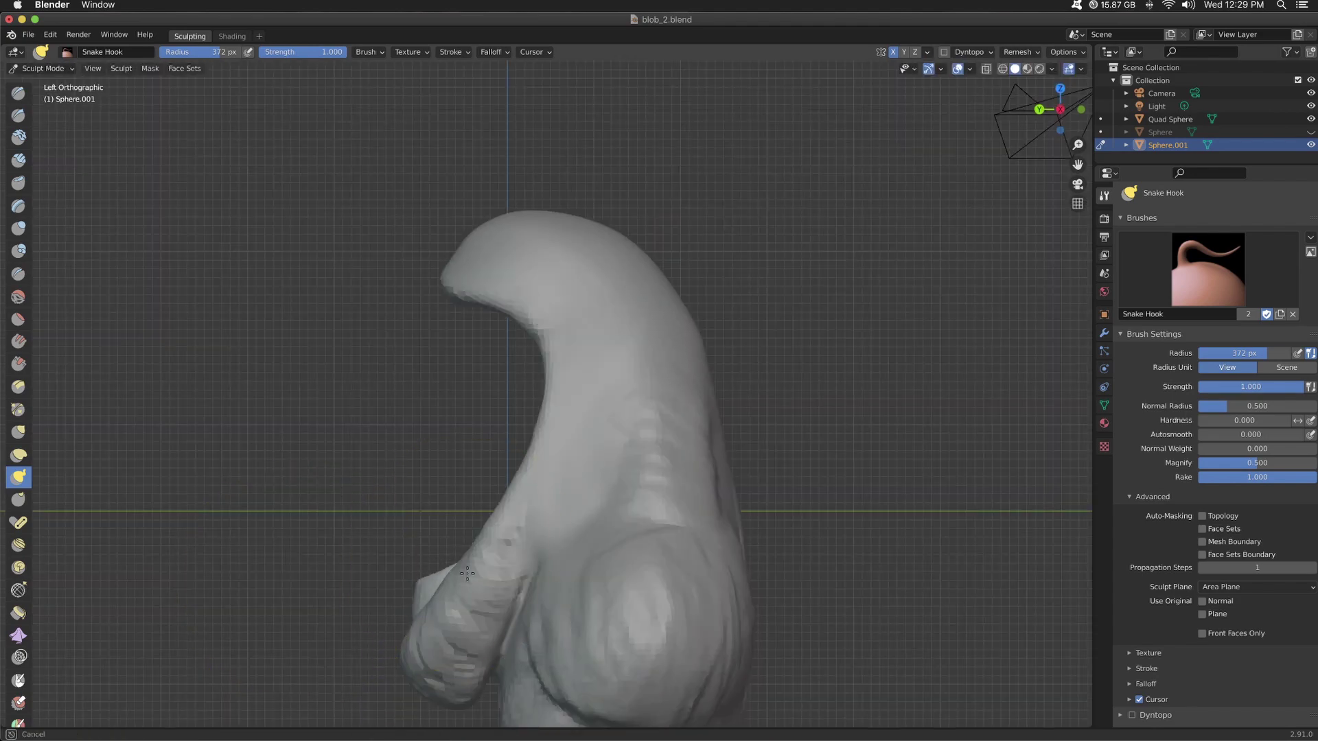
key(shift+z)
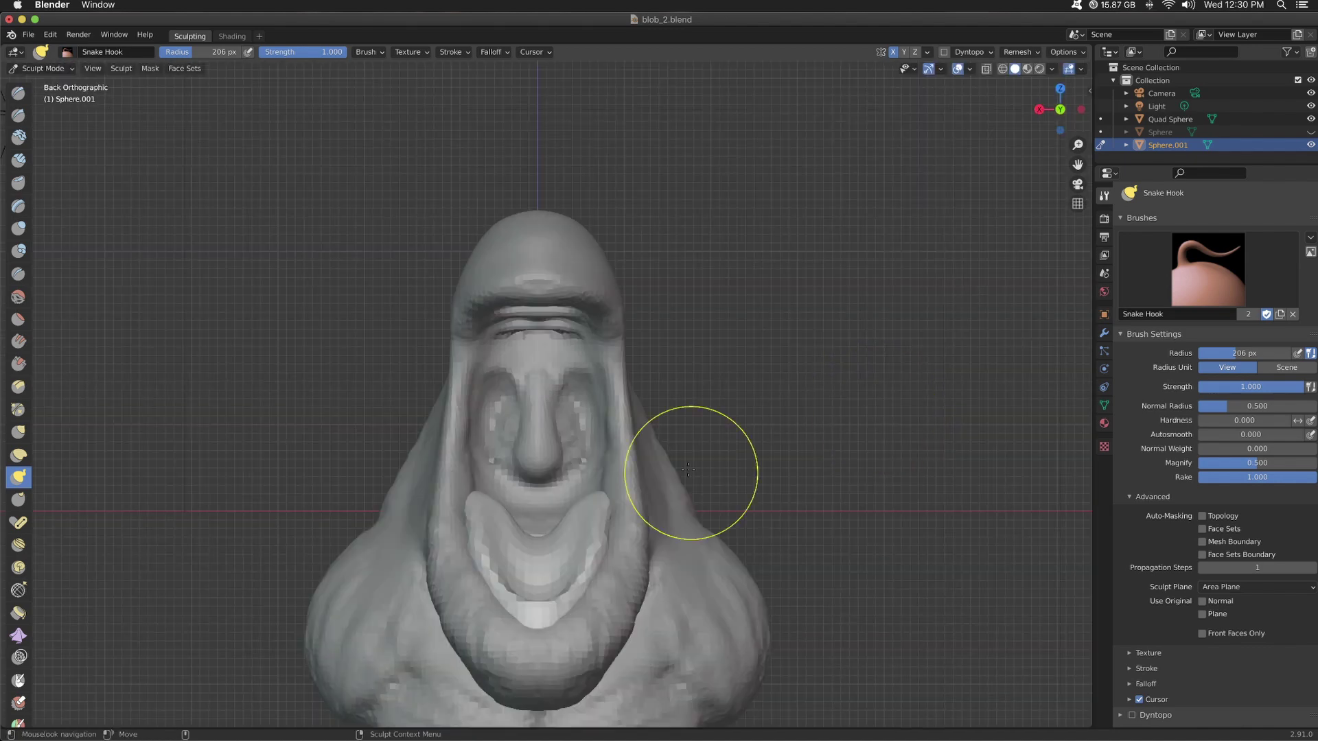
mouse_move(688, 470)
middle_down()
mouse_move(541, 575)
mouse_move(850, 382)
mouse_move(1235, 173)
middle_up()
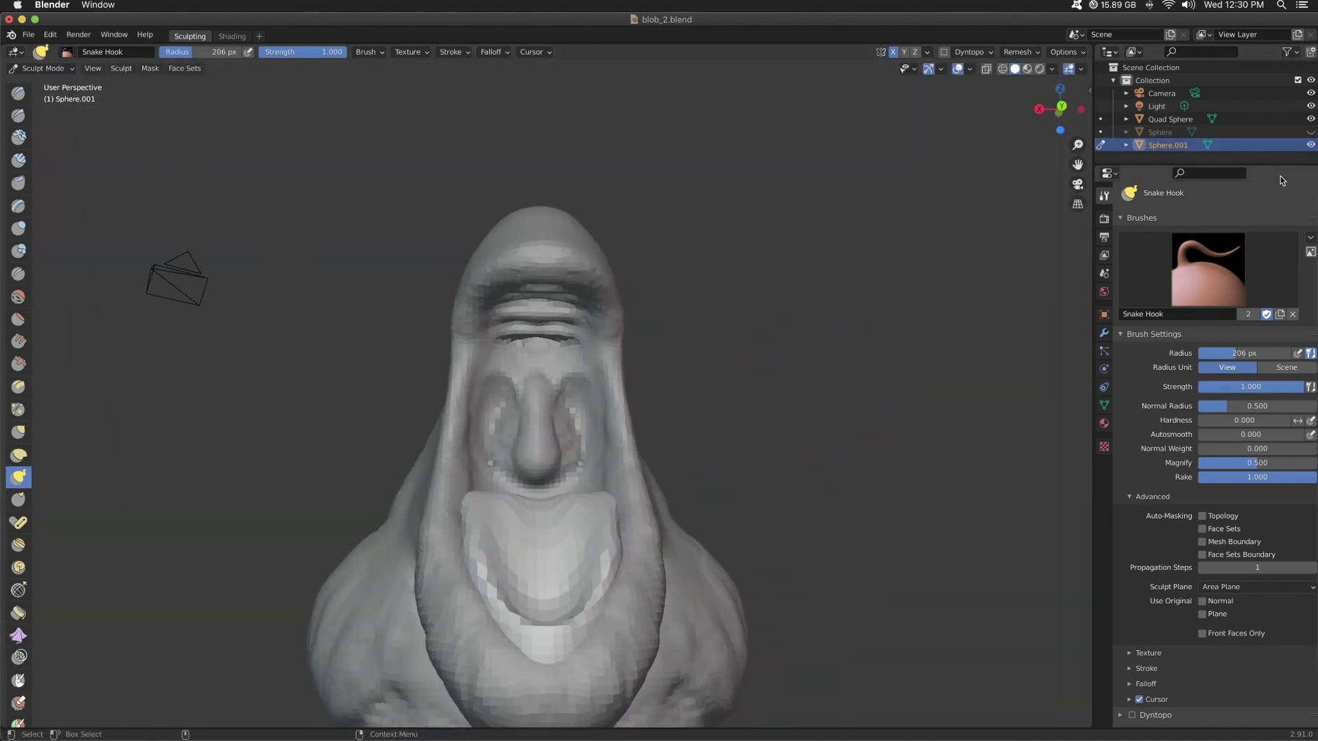
- Show the hidden limb briefly to check it against the mouth, then hide it and resume sculpting the mouth sphere
key(ctrl+Tab)
click(593, 391)
click(1311, 132)
mouse_move(868, 409)
middle_down()
mouse_move(920, 418)
mouse_move(847, 413)
middle_up()
click(523, 642)
key(ctrl+Tab)
click(1311, 132)
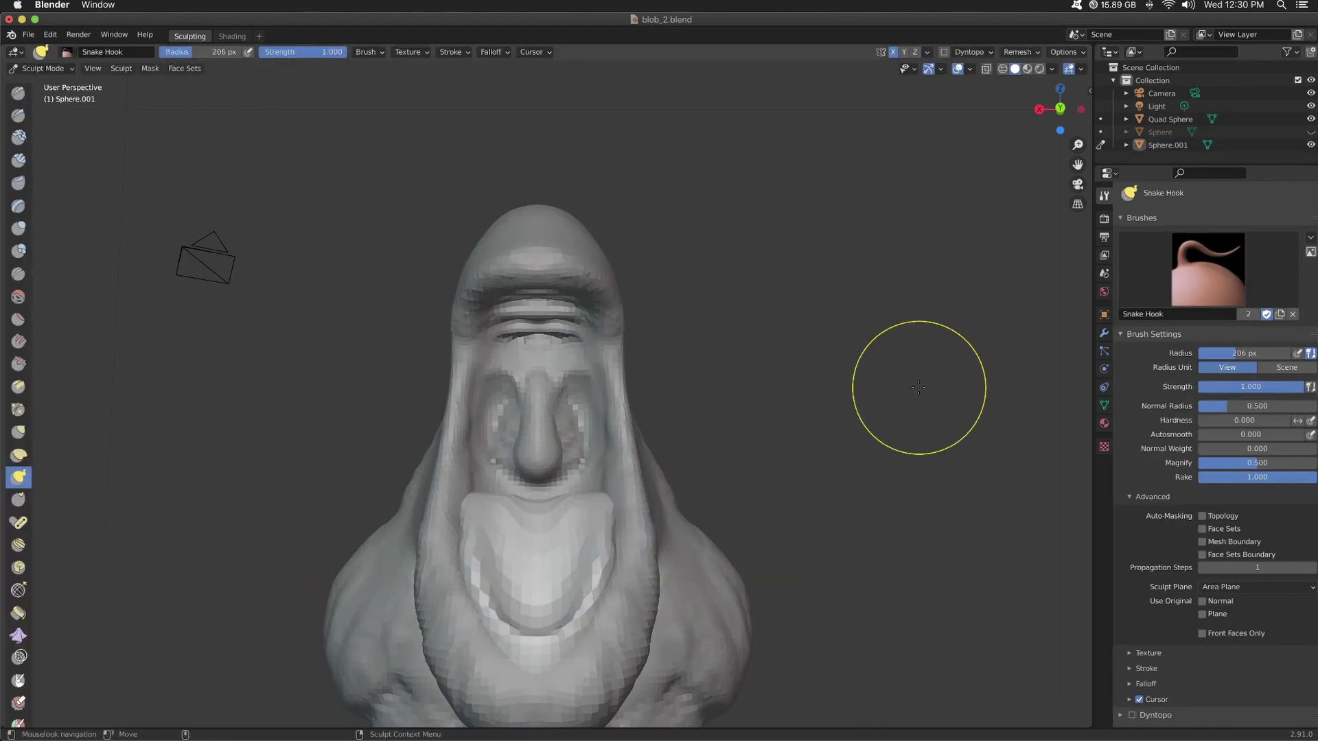
- Hollow out the mouth and build up a raised lip rim around it with Clay Strips at radius 126 px, strength 0.805
key(c)
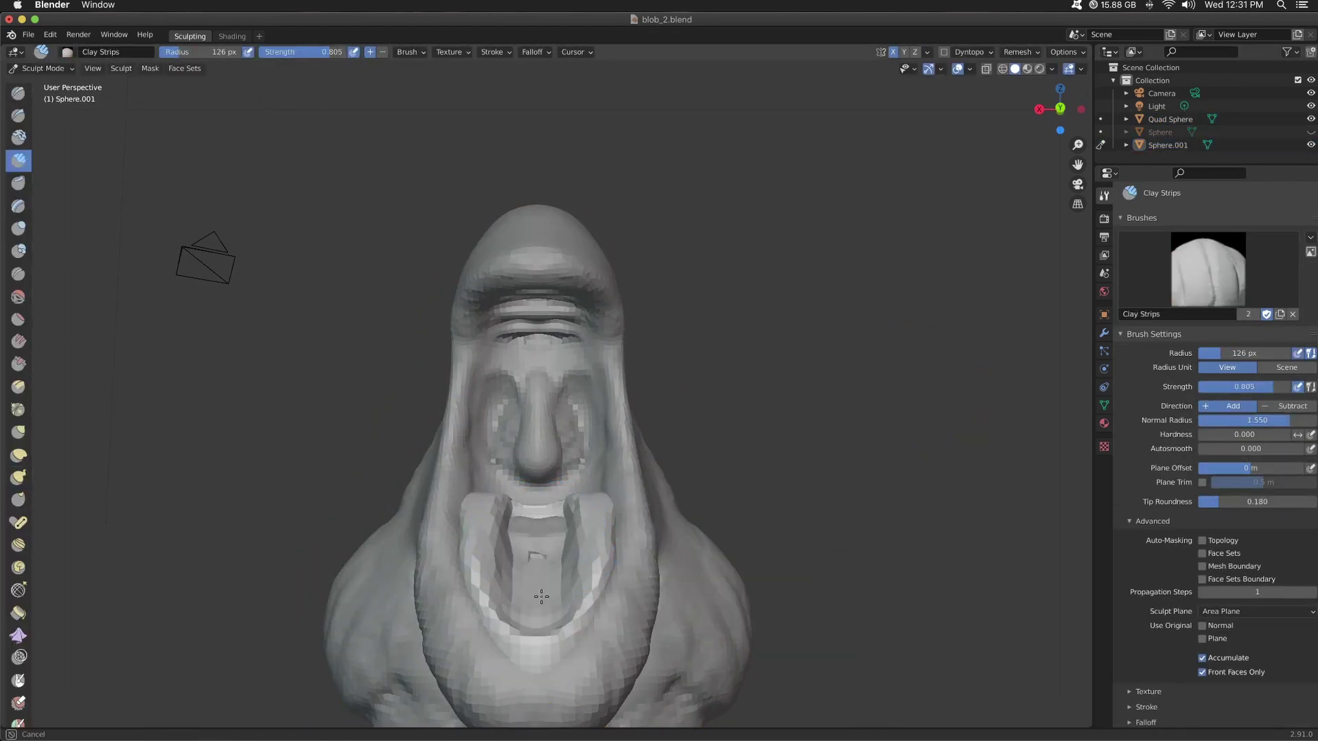
middle_drag(542, 596, 617, 540)
middle_drag(530, 467, 539, 493)
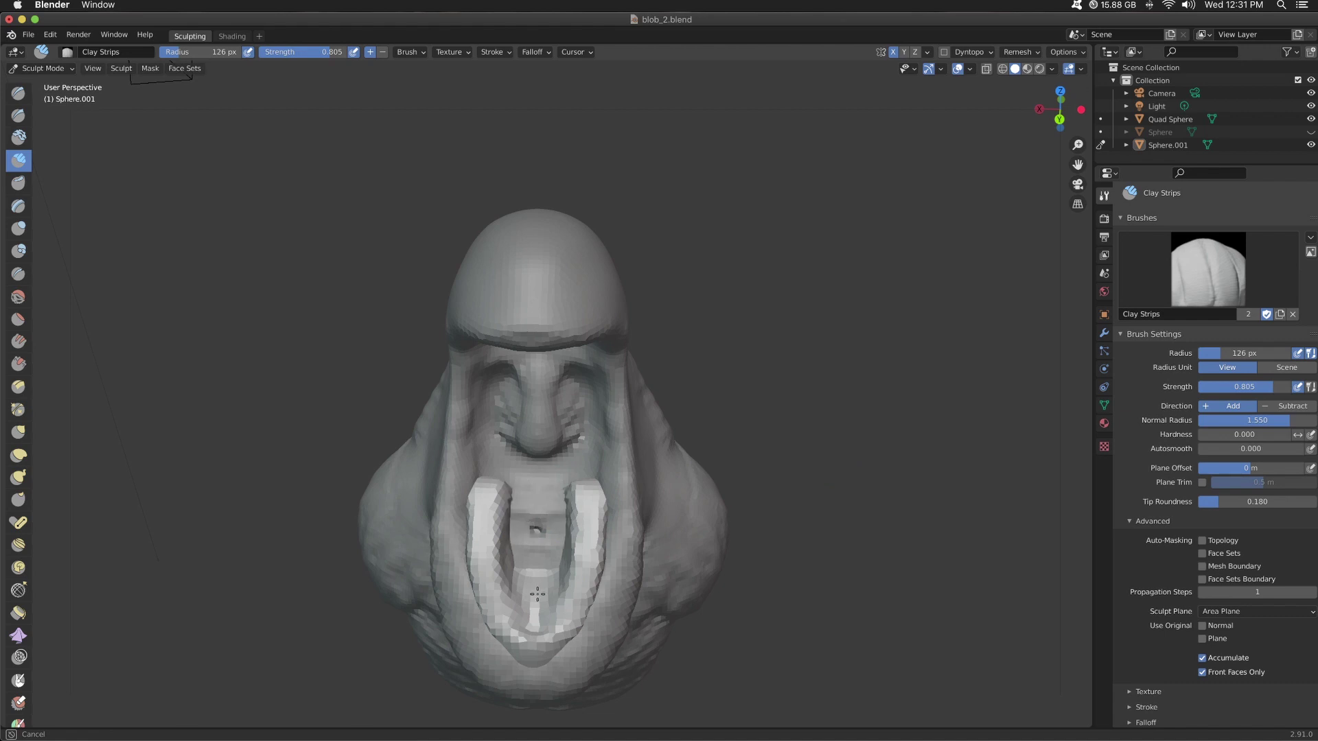
mouse_move(536, 555)
middle_down()
mouse_move(862, 456)
mouse_move(570, 581)
mouse_move(479, 509)
mouse_move(338, 553)
mouse_move(558, 489)
middle_up()
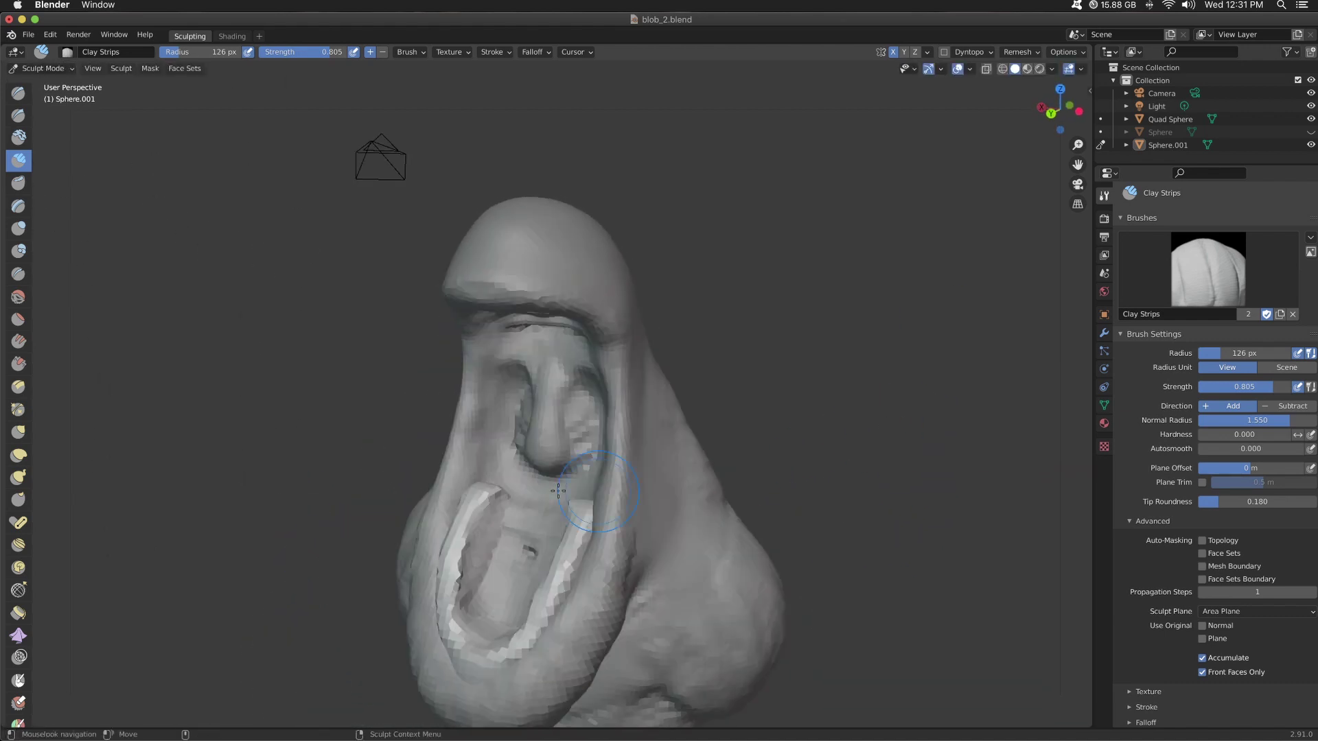
middle_drag(868, 467, 912, 385)
- Flatten the lip rim with the Flatten/Contrast brush, limited to front faces, at radius 62 px
key(shift+t)
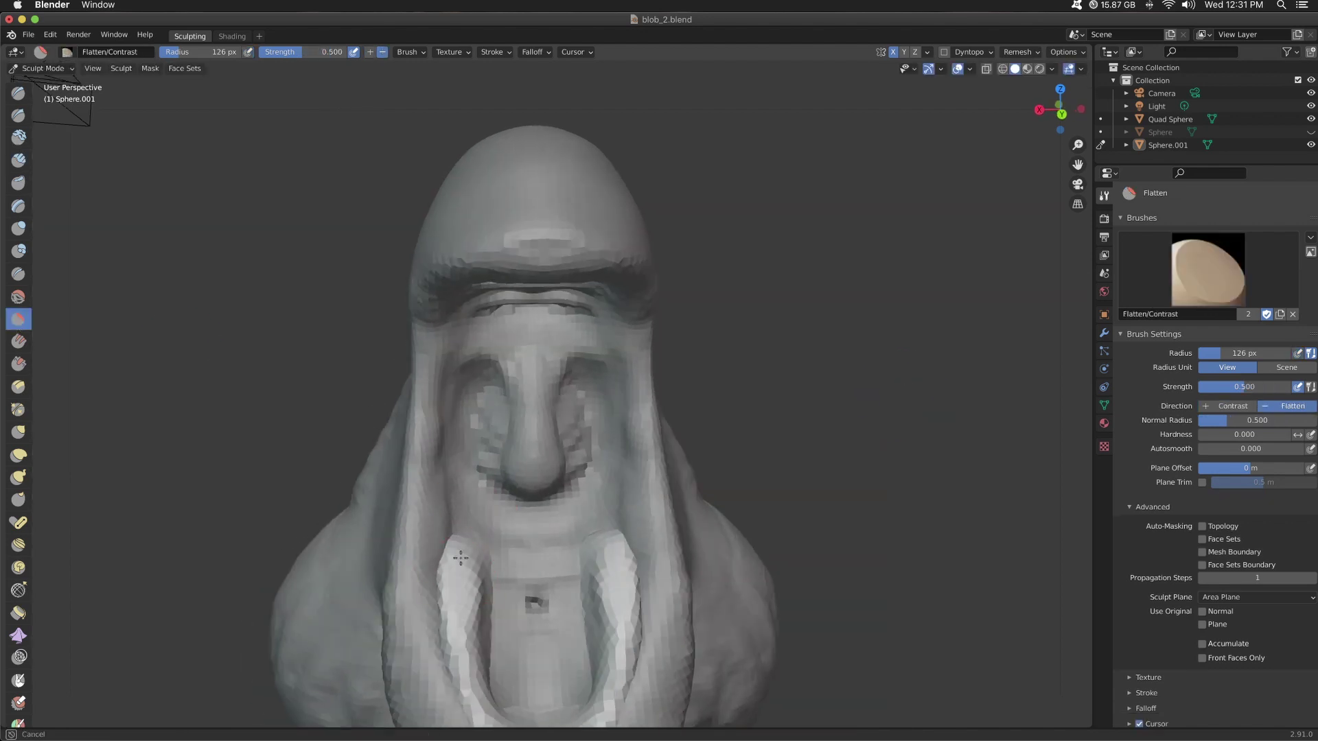
click(1201, 658)
key(f)
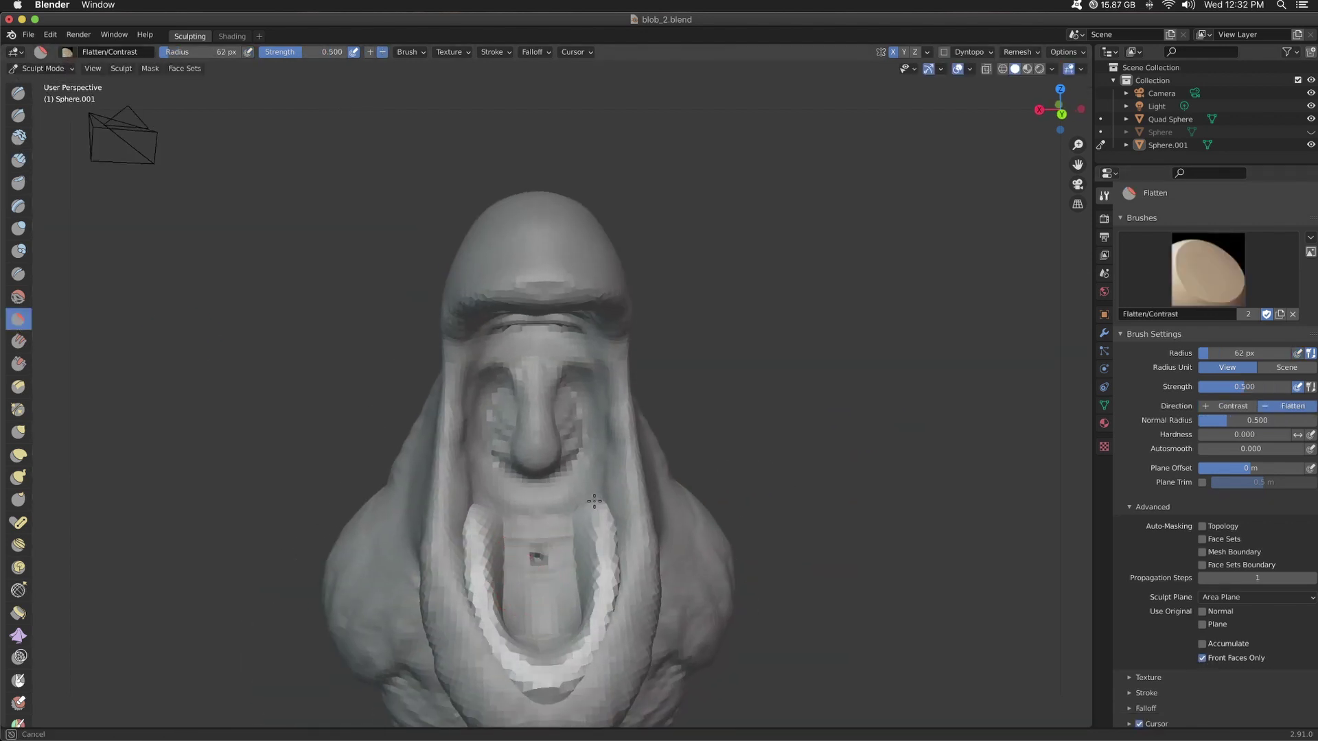
- Puff up the lips around the mouth with the Inflate/Deflate brush at radius 102 px
click(20, 228)
middle_drag(411, 570, 482, 572)
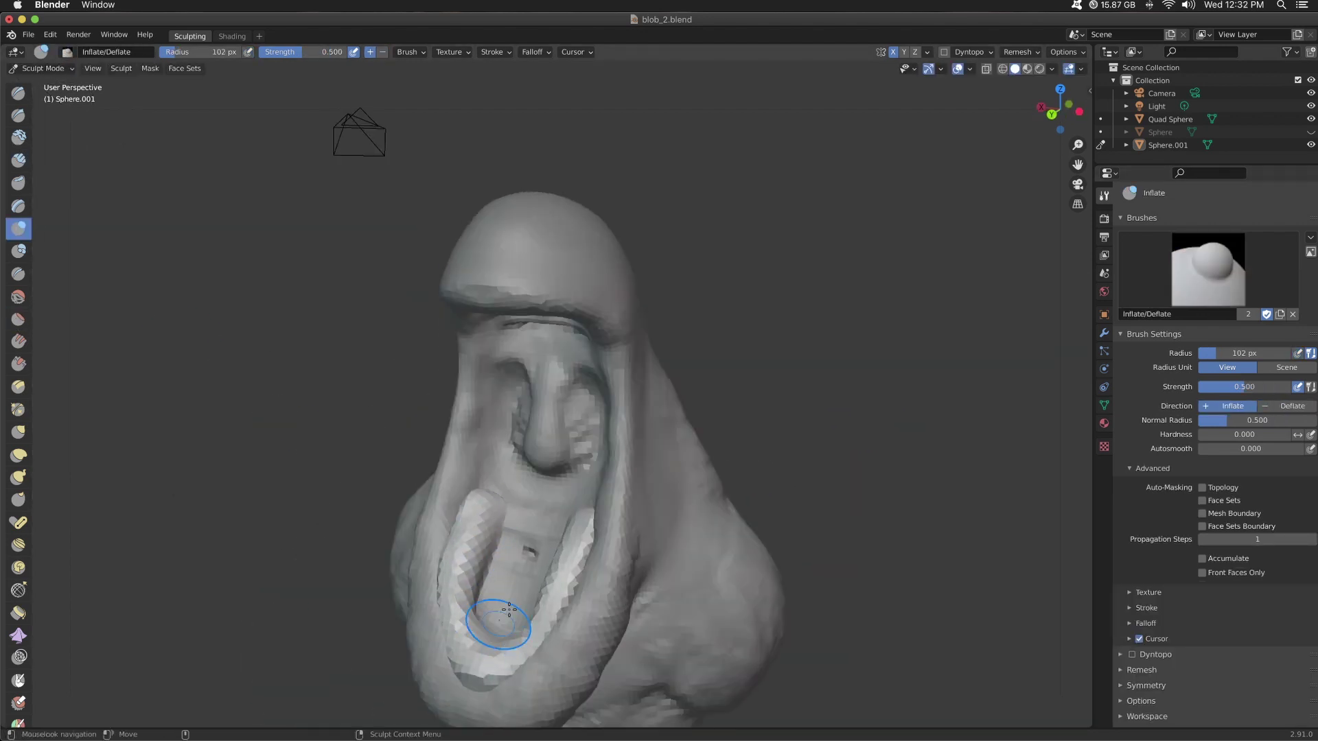
- Reshape the lower gum inside the mouth with the Snake Hook brush at radius 102 px and strength 1.000
mouse_move(824, 473)
middle_down()
mouse_move(941, 391)
mouse_move(872, 384)
mouse_move(827, 397)
mouse_move(866, 378)
middle_up()
click(18, 476)
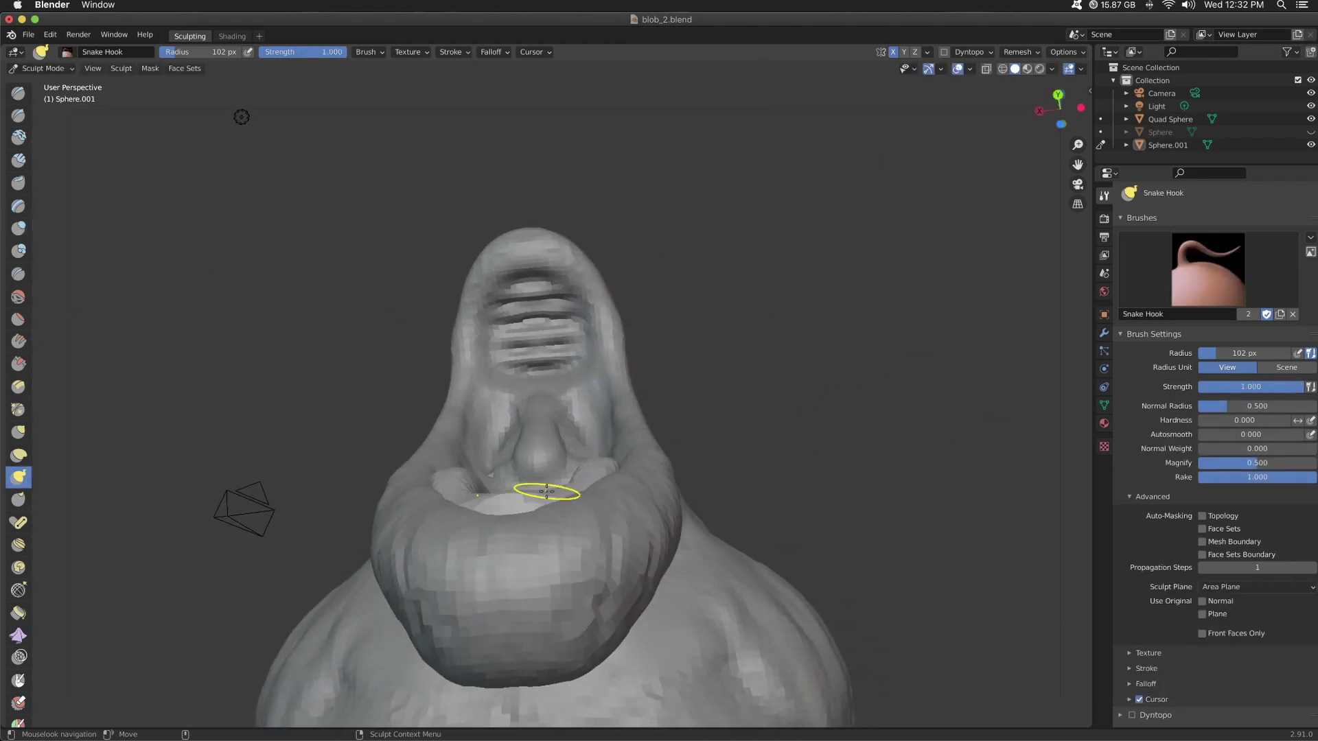
middle_drag(546, 491, 474, 588)
middle_drag(838, 446, 805, 403)
- Remesh the lower gum at a finer voxel size and sculpt tooth sockets along it with Clay Strips at radius 70 px
key(c)
drag(516, 637, 531, 640)
key(shift+r)
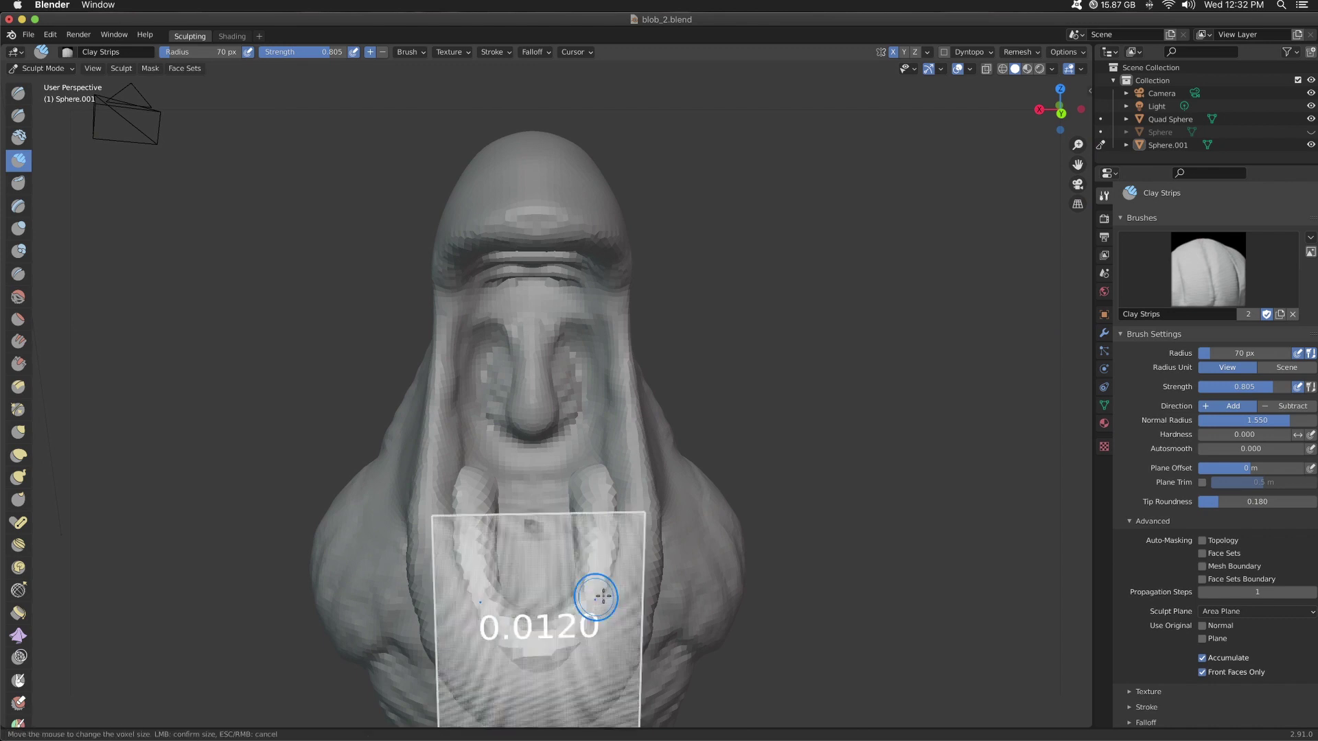
click(535, 642)
key(ctrl+r)
drag(475, 560, 486, 549)
scroll(536, 508, down, 2)
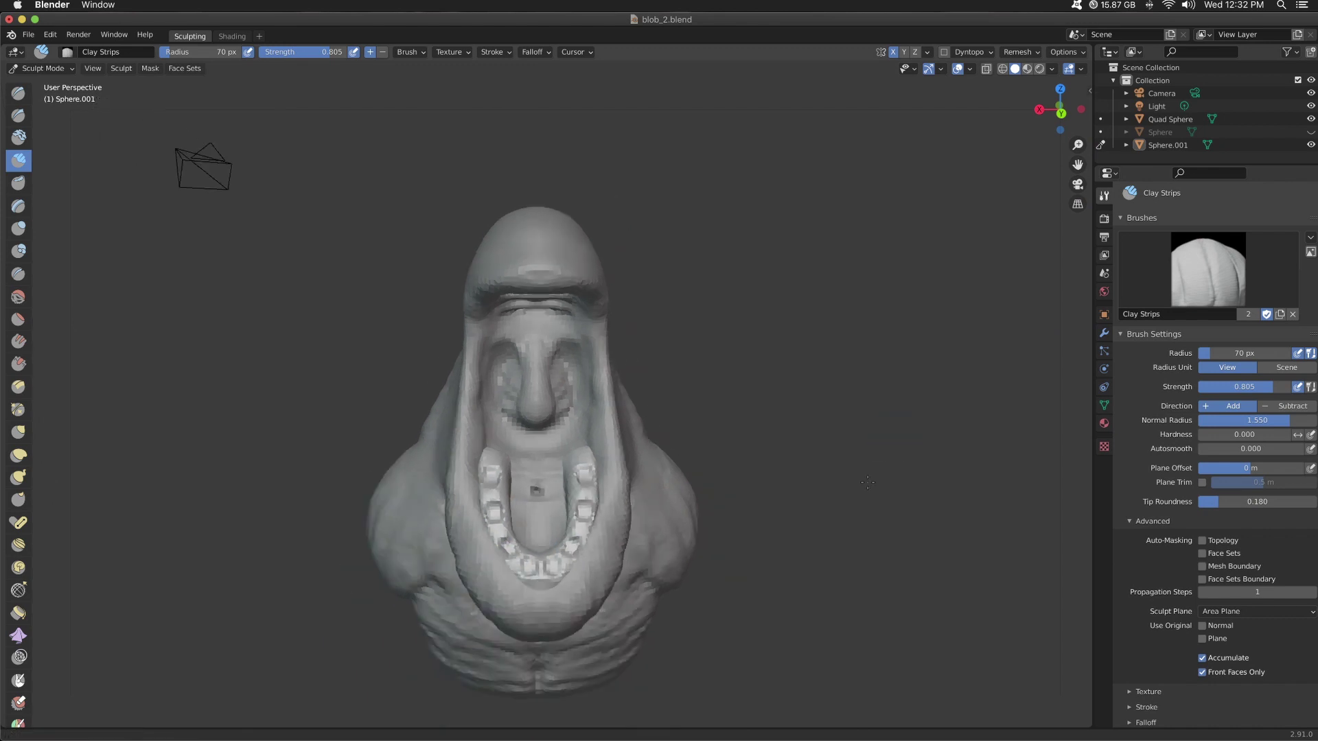
- Refine the tooth sockets on both sides of the lower gum with Clay Strips at strength 0.805
scroll(535, 508, up, 4)
middle_drag(521, 439, 579, 430)
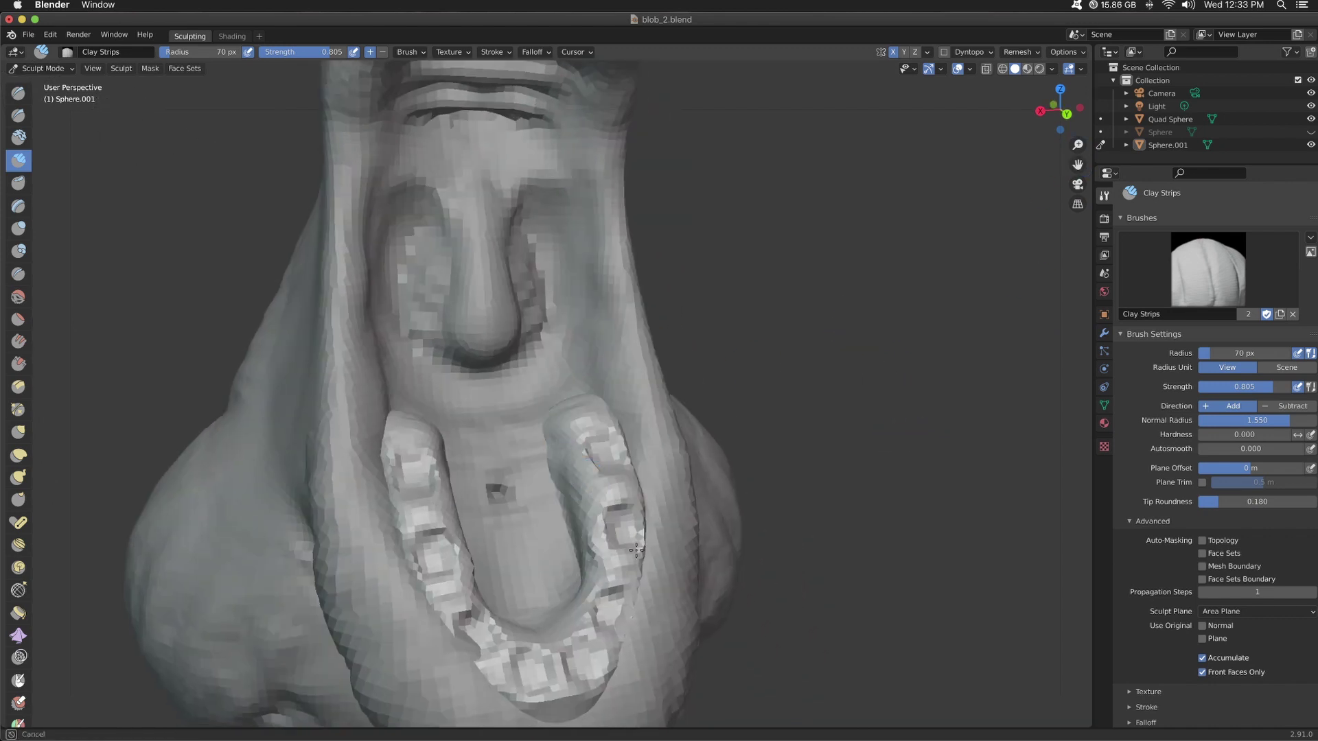
middle_drag(636, 549, 650, 561)
middle_drag(611, 509, 511, 515)
scroll(823, 528, down, 3)
mouse_move(868, 533)
middle_down()
mouse_move(873, 488)
mouse_move(871, 539)
middle_up()
- Show the hidden tongue and shape the ends of the lower gum around it with Clay Strips at radius 70 px
click(1310, 119)
middle_drag(539, 563, 451, 576)
mouse_move(404, 629)
middle_down()
mouse_move(361, 610)
mouse_move(723, 481)
middle_up()
middle_drag(607, 494, 820, 482)
mouse_move(618, 511)
middle_down()
mouse_move(605, 513)
mouse_move(790, 545)
mouse_move(473, 505)
mouse_move(729, 438)
mouse_move(521, 384)
mouse_move(415, 220)
mouse_move(403, 508)
mouse_move(82, 146)
mouse_move(583, 392)
middle_up()
click(18, 115)
key(c)
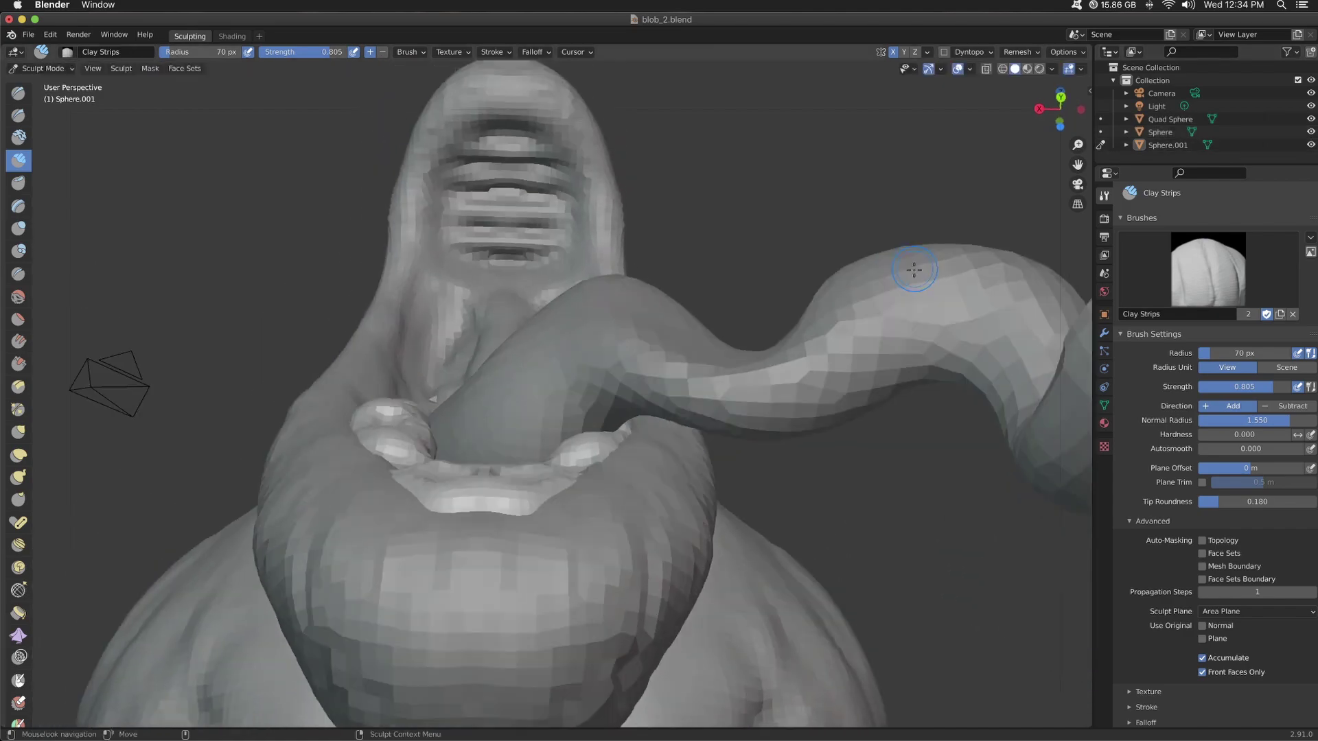
- Adjust the lower gum's shape around the tongue with the Grab brush at radius 392 px, strength 0.400, and voxel-remesh it
key(g)
middle_drag(496, 444, 721, 632)
middle_drag(867, 338, 734, 595)
middle_drag(645, 644, 502, 624)
middle_drag(721, 529, 849, 447)
key(shift+r)
click(800, 398)
key(ctrl+r)
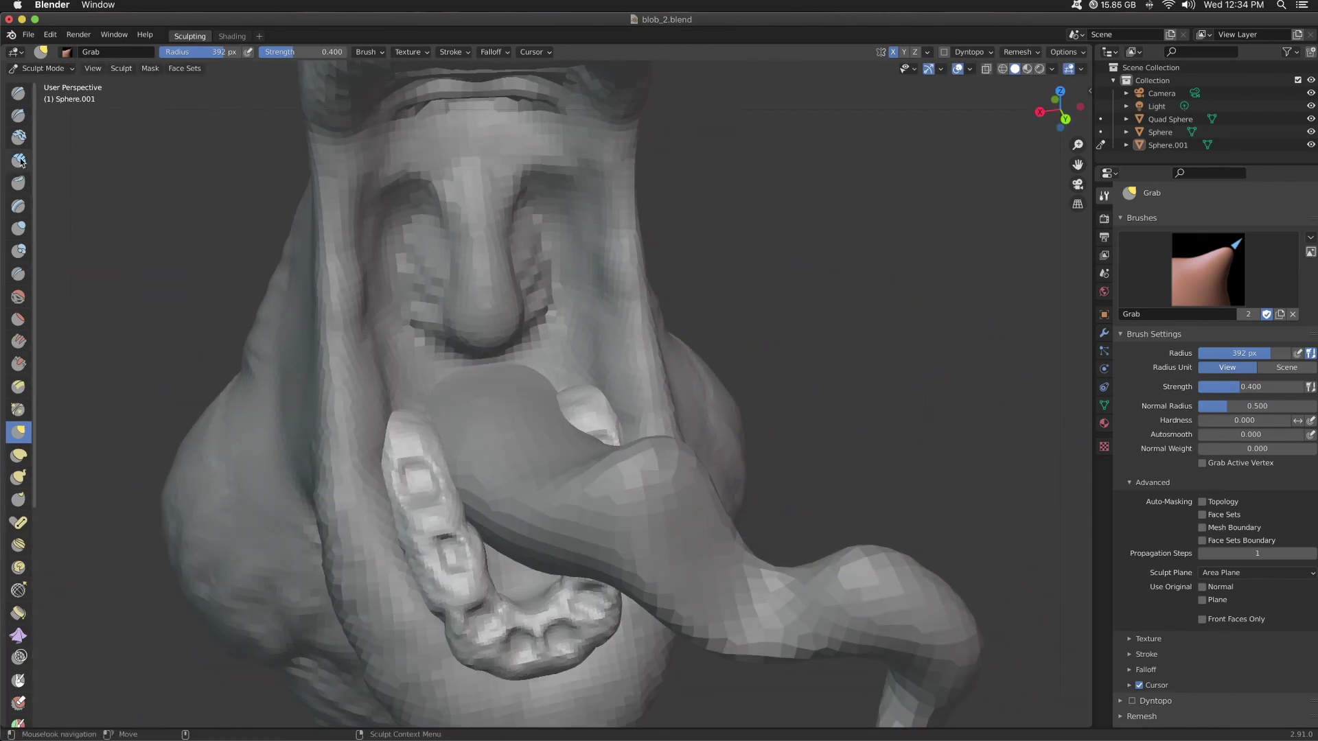
- Isolate the lower gum by hiding the body and tongue, and bulk up its sockets with Clay Strips at radius 130 px
click(18, 160)
middle_drag(584, 542, 635, 491)
key(f)
click(590, 529)
click(1311, 119)
click(1311, 132)
- Build up lumpy ridges on the front and outer sides of the lower gum with Clay Strips at radius 68 px
key(f)
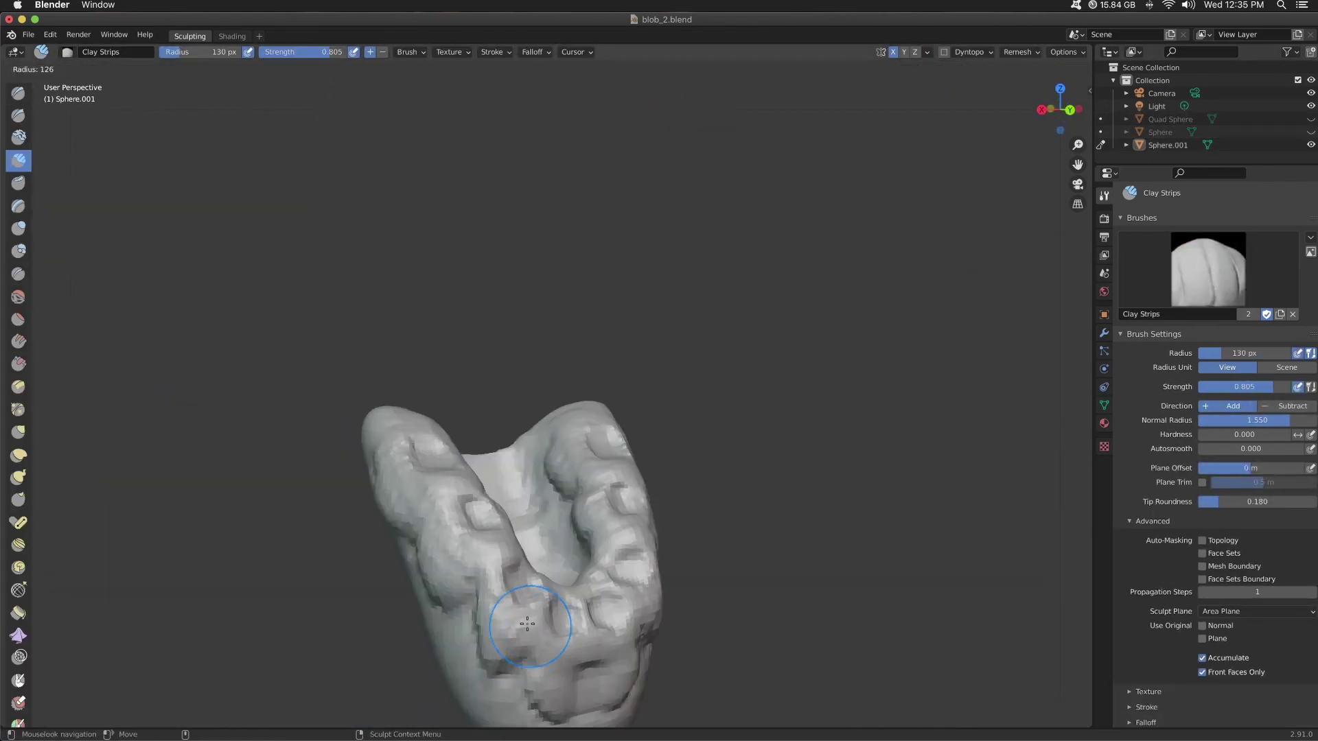
click(559, 618)
scroll(582, 435, up, 1)
mouse_move(868, 424)
middle_down()
mouse_move(900, 396)
mouse_move(537, 654)
middle_up()
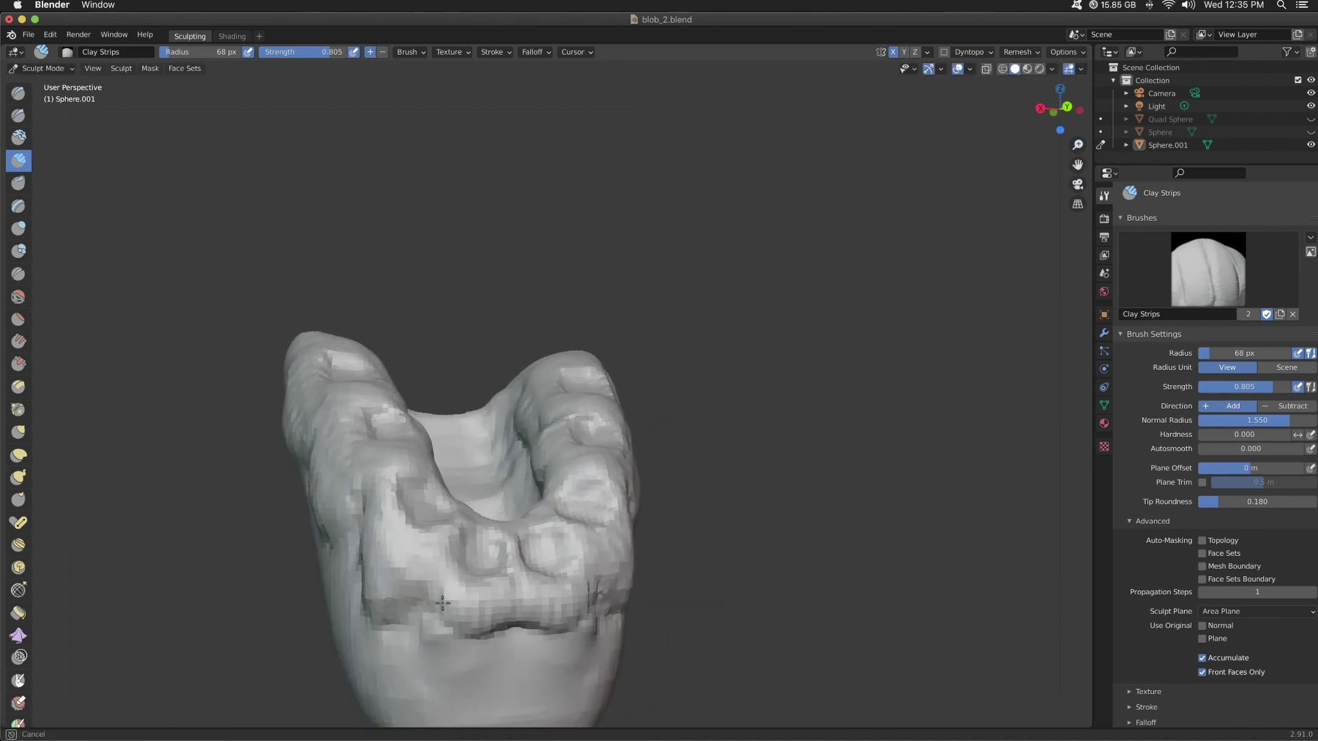
mouse_move(443, 603)
middle_down()
mouse_move(897, 465)
mouse_move(501, 540)
middle_up()
middle_drag(826, 313, 420, 527)
mouse_move(485, 292)
middle_down()
mouse_move(549, 245)
mouse_move(308, 485)
mouse_move(591, 269)
middle_up()
mouse_move(496, 579)
middle_down()
mouse_move(558, 476)
mouse_move(432, 476)
mouse_move(446, 506)
mouse_move(806, 492)
mouse_move(523, 496)
mouse_move(735, 518)
mouse_move(720, 531)
mouse_move(643, 478)
middle_up()
key(p)
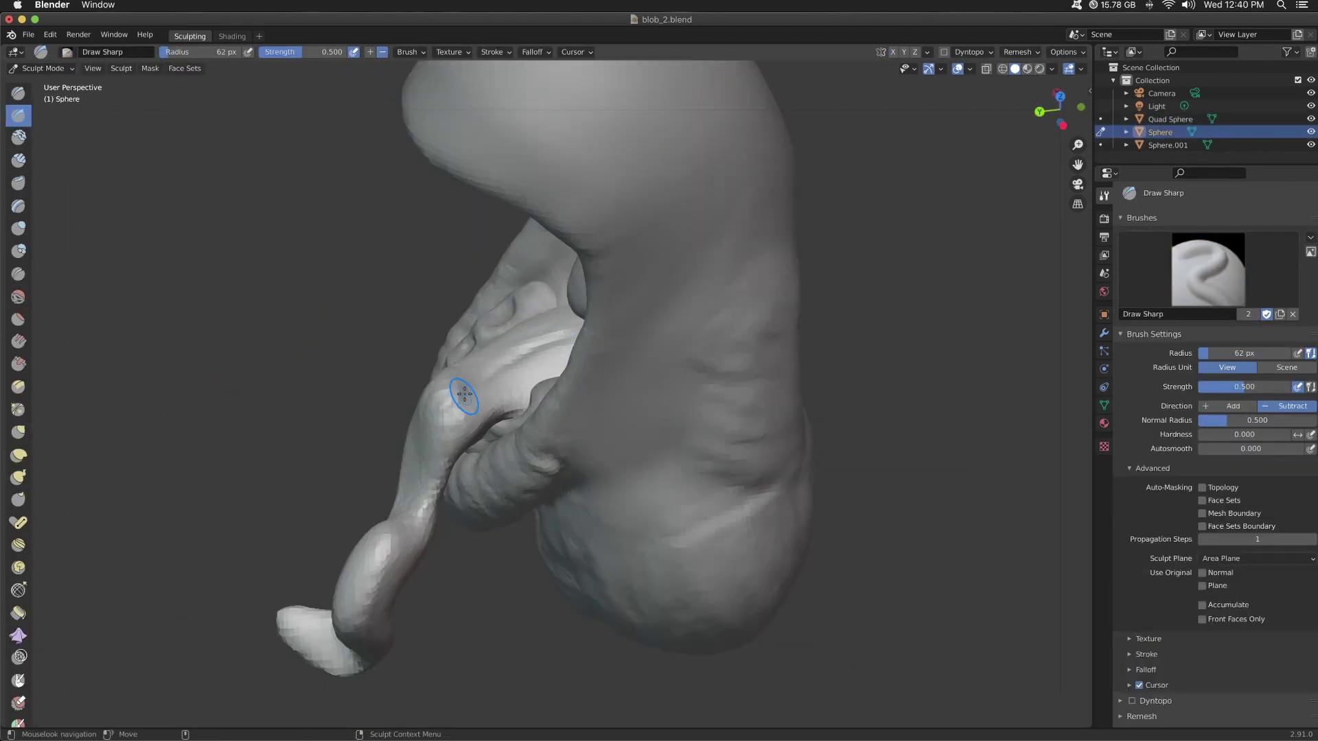
- Carve a lengthwise groove along the tongue with Draw Sharp set to subtract, radius 62 px, strength 0.500
middle_drag(464, 393, 551, 489)
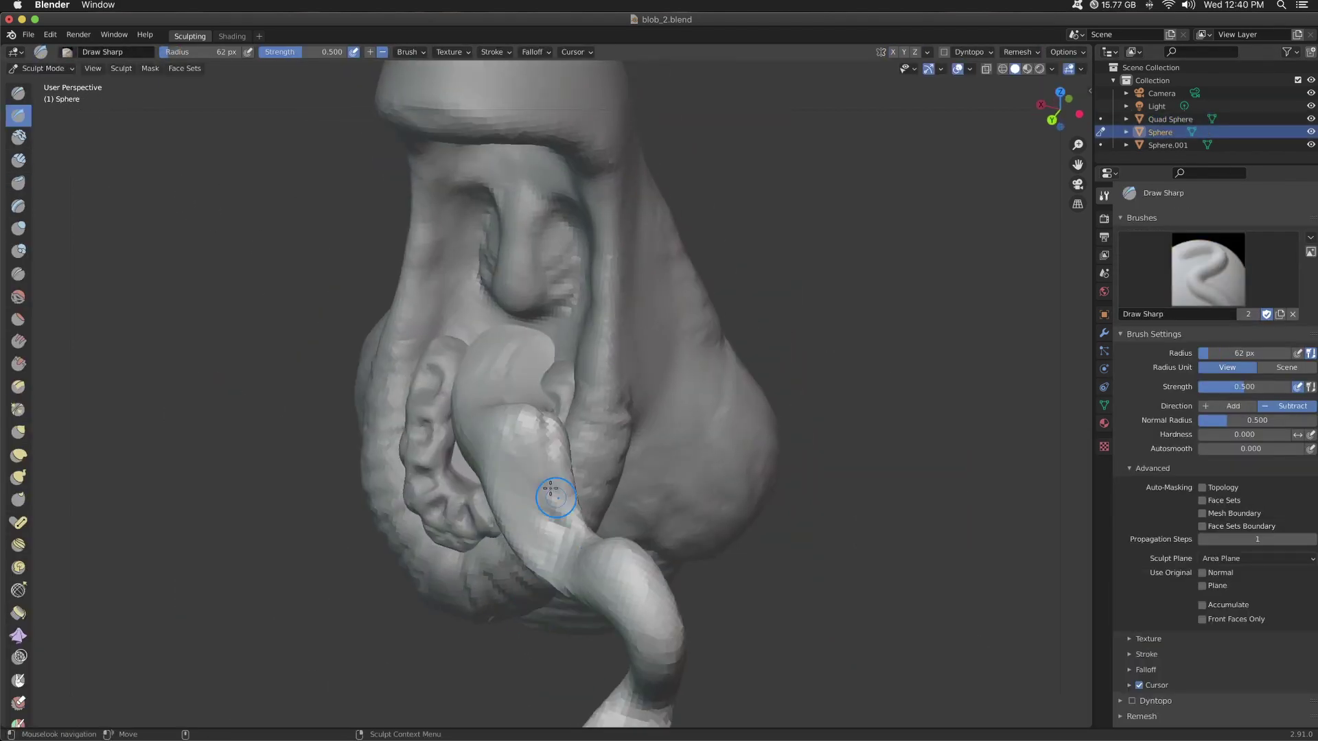
mouse_move(625, 568)
middle_down()
mouse_move(977, 558)
mouse_move(506, 353)
mouse_move(894, 353)
mouse_move(558, 673)
mouse_move(661, 588)
mouse_move(526, 356)
middle_up()
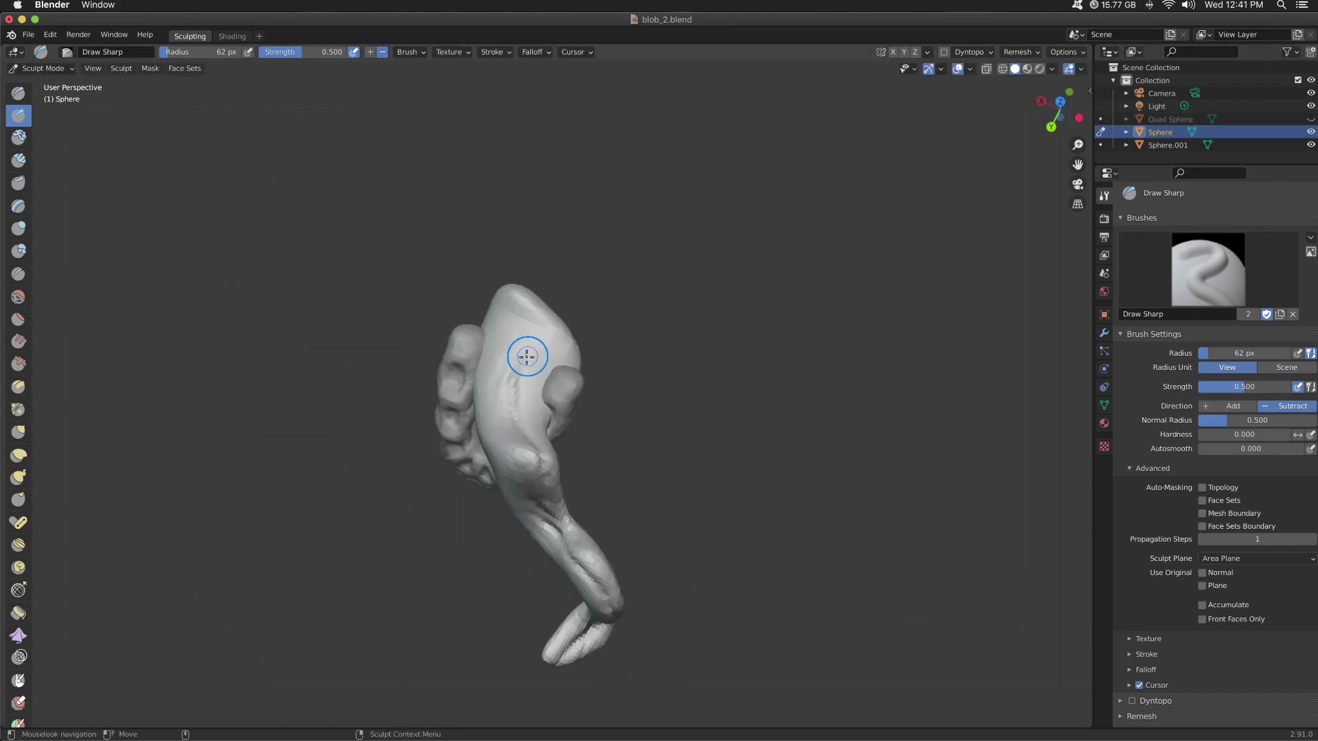
mouse_move(728, 532)
middle_down()
mouse_move(471, 573)
mouse_move(770, 564)
mouse_move(776, 350)
mouse_move(874, 411)
mouse_move(549, 518)
middle_up()
- Plump up the tongue on both sides of its groove with the Inflate/Deflate brush at radius 84 px, strength 0.500
key(i)
key(f)
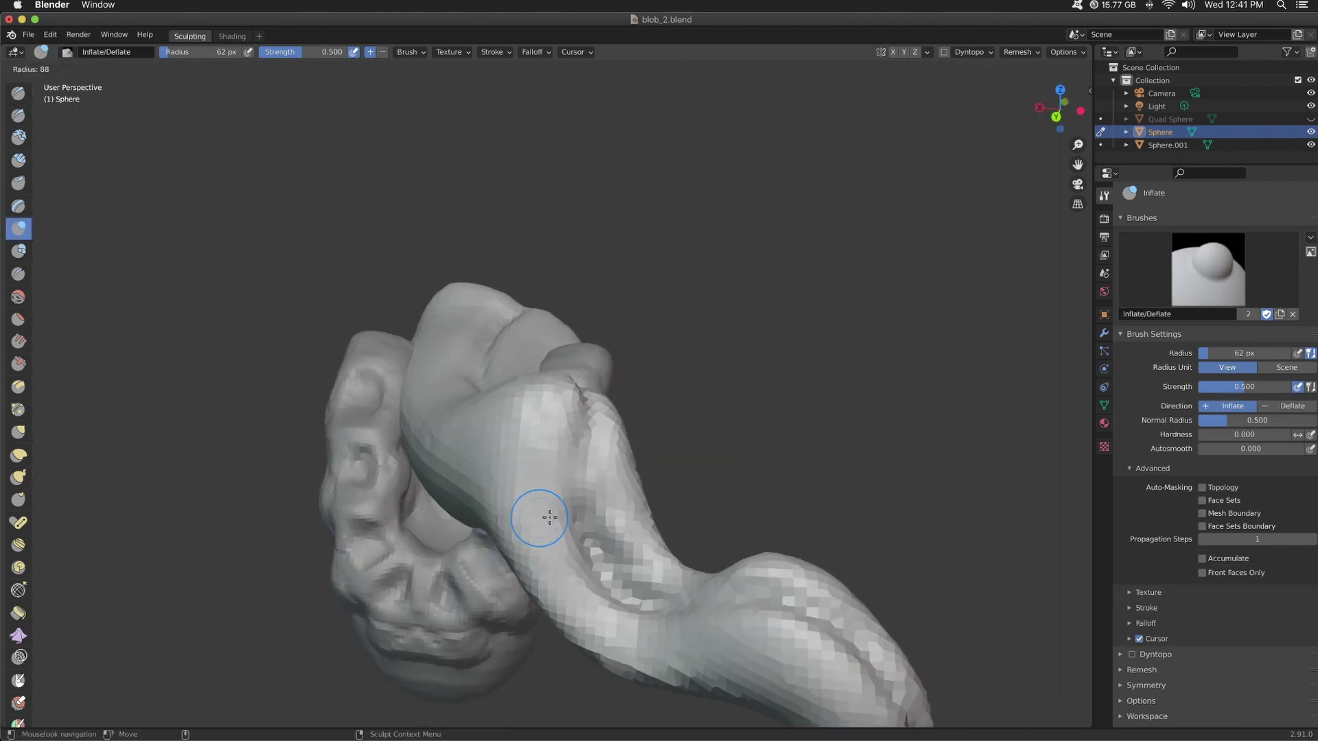
middle_drag(573, 602, 553, 586)
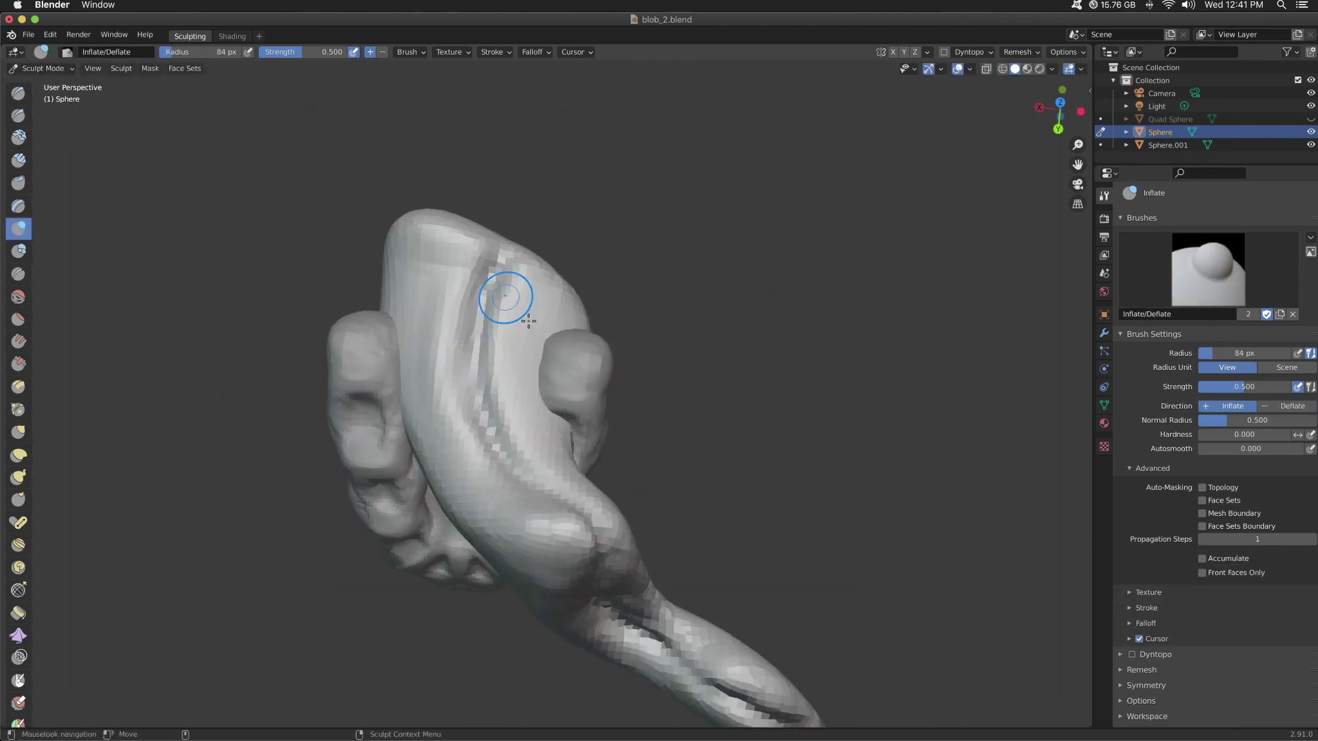
mouse_move(528, 321)
middle_down()
mouse_move(640, 506)
mouse_move(222, 473)
middle_up()
middle_drag(409, 513, 395, 414)
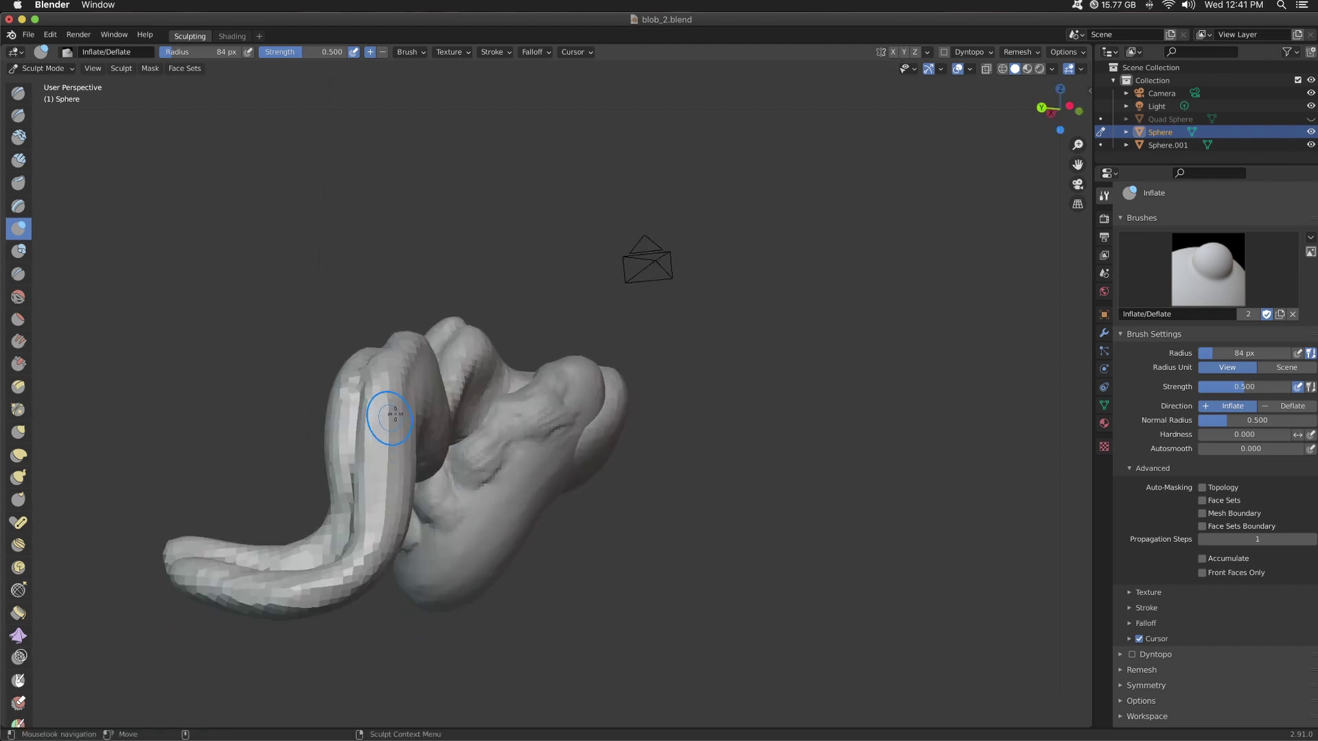
mouse_move(236, 443)
middle_down()
mouse_move(900, 542)
mouse_move(455, 365)
mouse_move(573, 397)
mouse_move(559, 435)
mouse_move(725, 298)
mouse_move(497, 404)
middle_up()
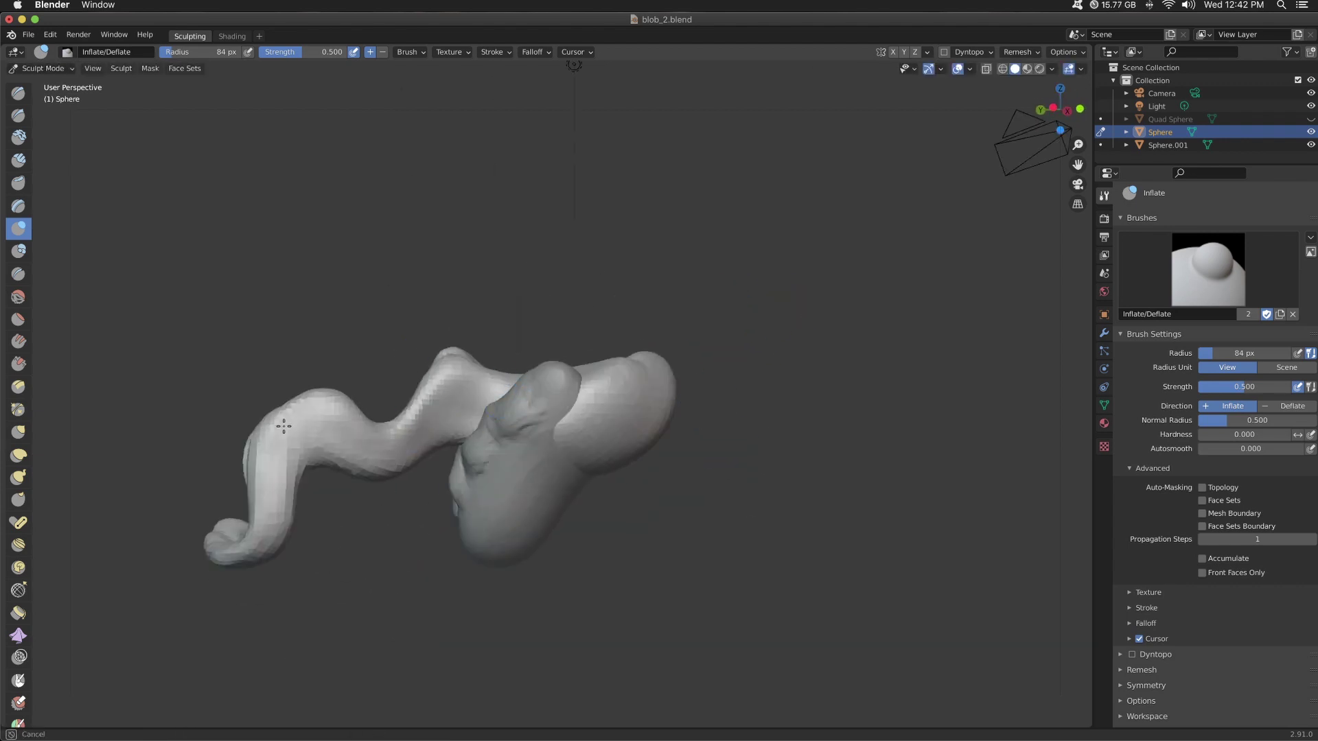
mouse_move(283, 426)
middle_down()
mouse_move(333, 471)
mouse_move(897, 450)
mouse_move(671, 550)
mouse_move(365, 519)
mouse_move(824, 556)
middle_up()
- Pull the tongue into a more sinuous, drooping curve out of the mouth with Snake Hook at radius 298 px
key(k)
key(f)
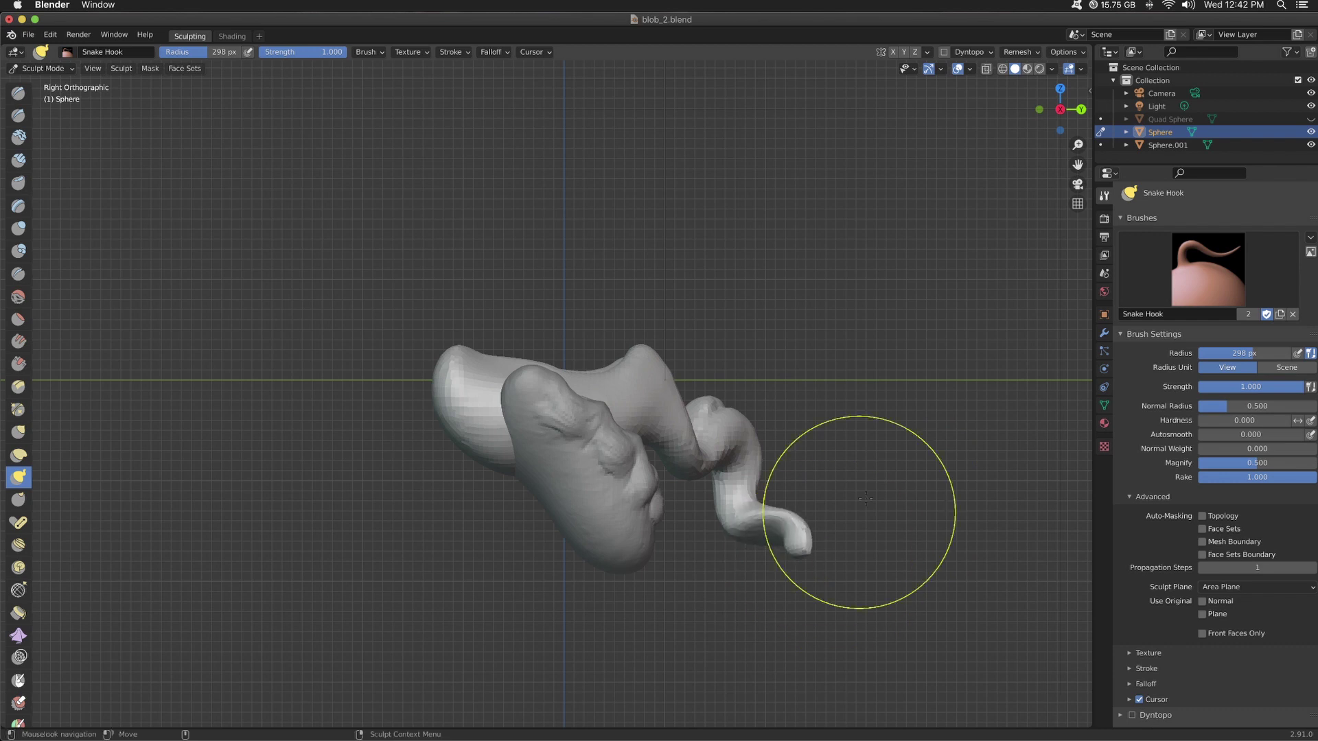
mouse_move(865, 499)
middle_down()
mouse_move(538, 506)
mouse_move(787, 508)
mouse_move(744, 486)
mouse_move(912, 285)
mouse_move(915, 364)
mouse_move(790, 385)
mouse_move(808, 365)
middle_up()
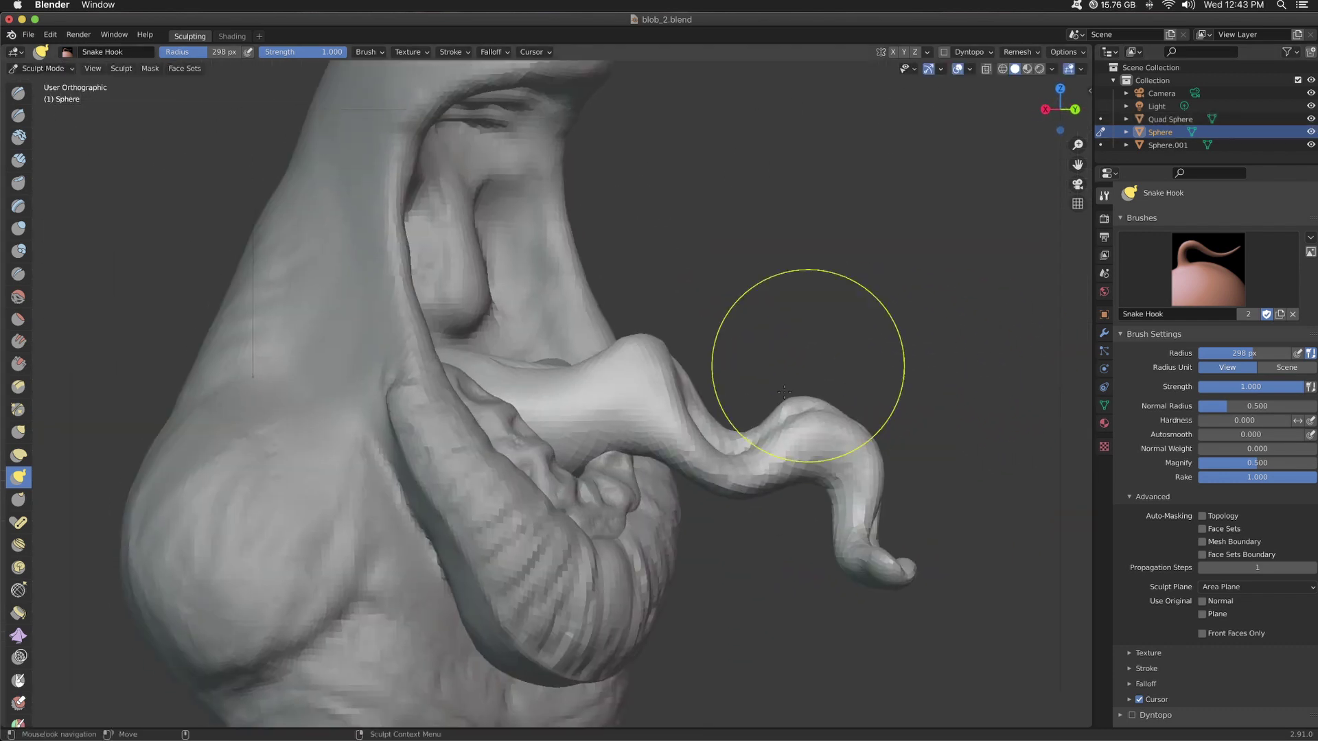
drag(603, 415, 605, 410)
- Tighten the tongue's folds with the Pinch brush at radius 104 px, strength 0.500, and remesh the tongue
mouse_move(831, 328)
middle_down()
mouse_move(788, 329)
mouse_move(797, 268)
middle_up()
key(p)
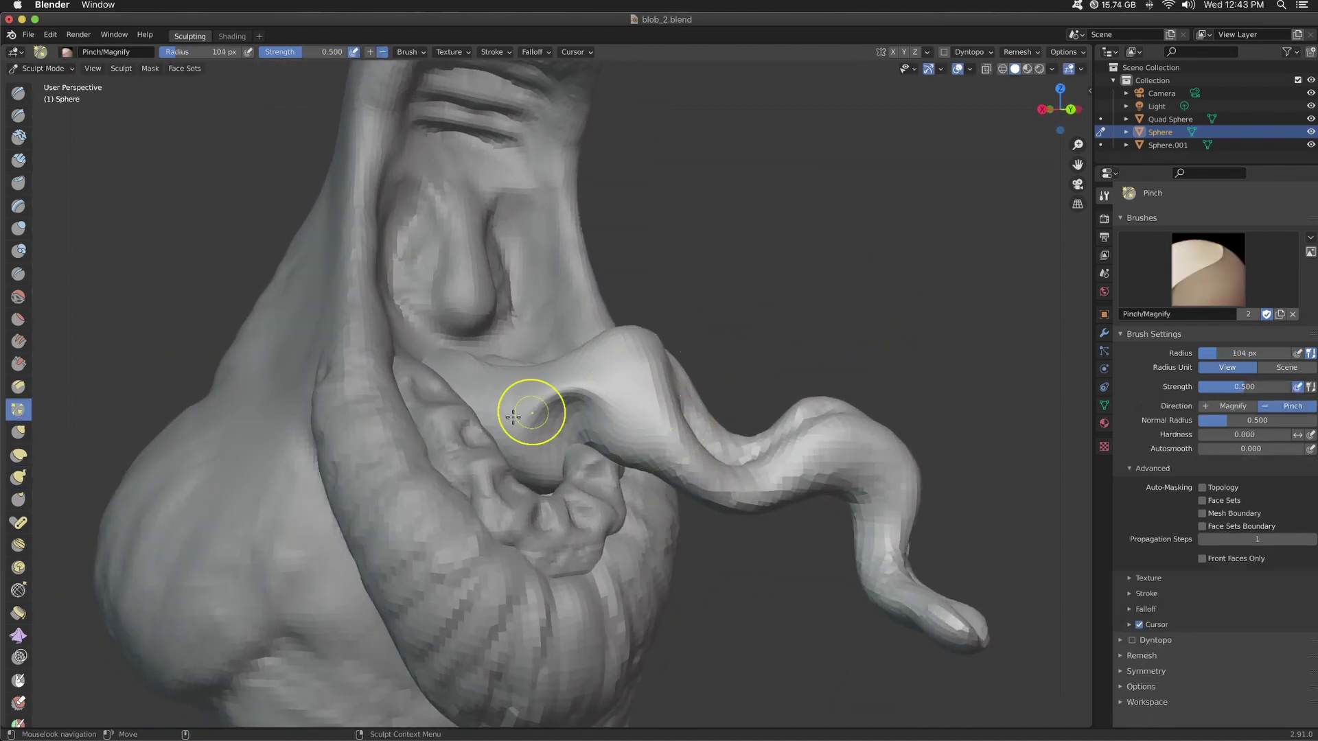
middle_drag(529, 412, 439, 418)
drag(437, 420, 434, 426)
middle_drag(434, 426, 667, 478)
mouse_move(838, 459)
middle_down()
mouse_move(167, 220)
mouse_move(844, 382)
mouse_move(762, 538)
mouse_move(701, 487)
mouse_move(430, 410)
mouse_move(377, 356)
middle_up()
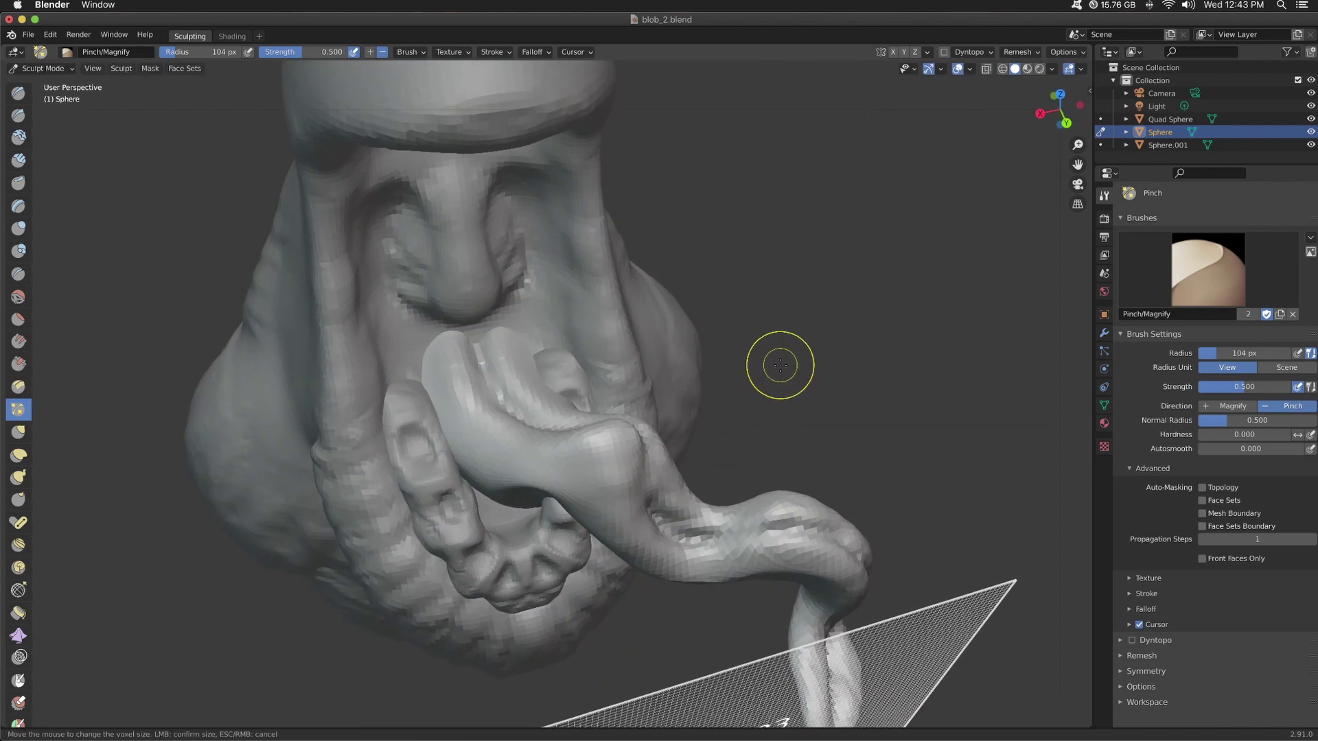
middle_drag(852, 441, 421, 221)
click(19, 116)
mouse_move(476, 532)
middle_down()
mouse_move(464, 417)
mouse_move(894, 558)
mouse_move(924, 503)
mouse_move(665, 297)
middle_up()
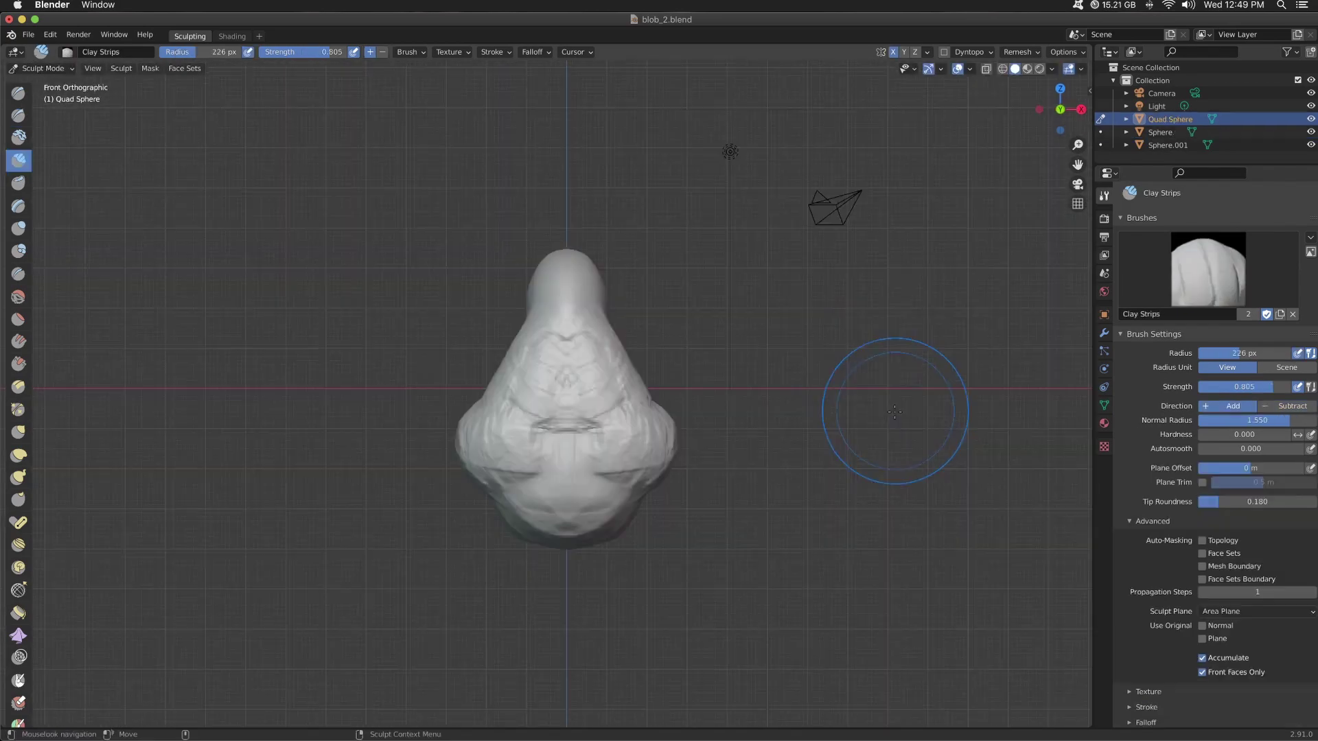
- Layer muscle bulk and skin folds over the body's back, sides and belly with Clay Strips at radius 226 and 86 px
mouse_move(883, 423)
middle_down()
mouse_move(519, 422)
mouse_move(764, 308)
mouse_move(780, 391)
mouse_move(883, 393)
mouse_move(667, 395)
middle_up()
middle_drag(807, 453, 677, 369)
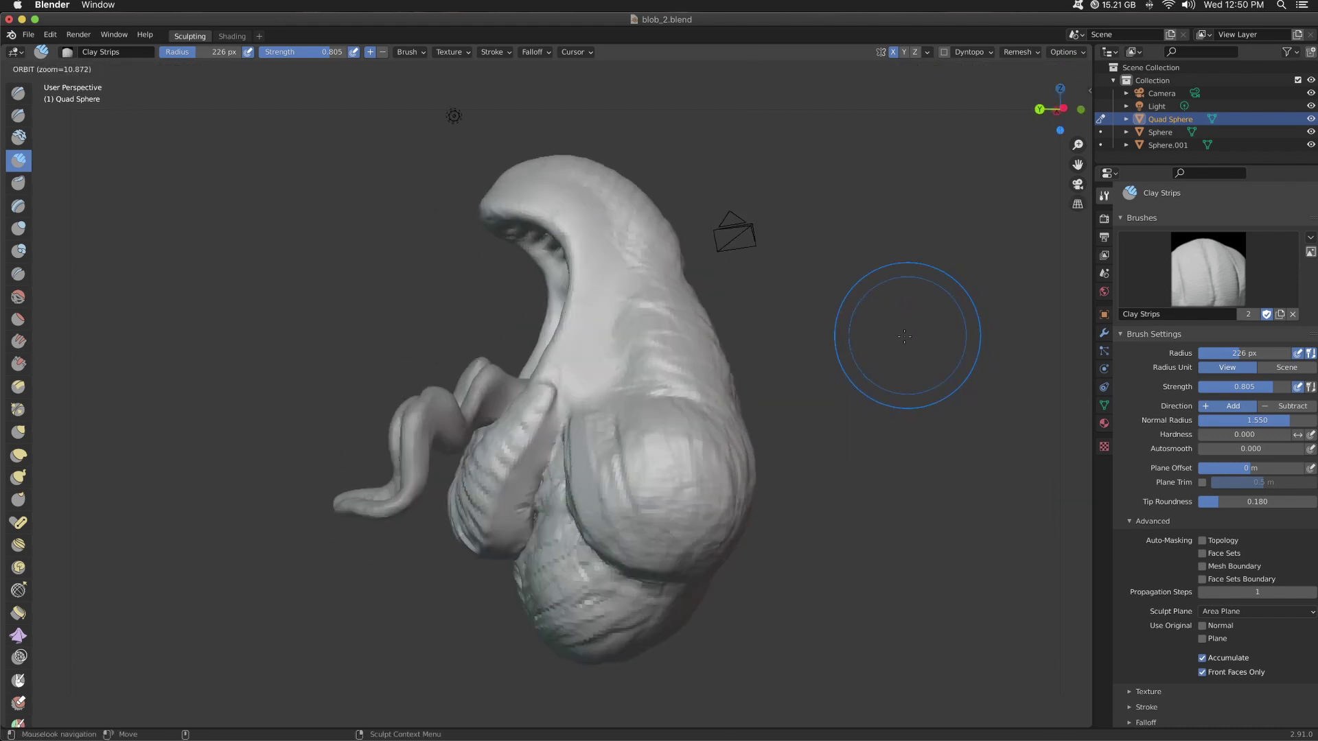
mouse_move(912, 429)
middle_down()
mouse_move(603, 258)
mouse_move(565, 593)
middle_up()
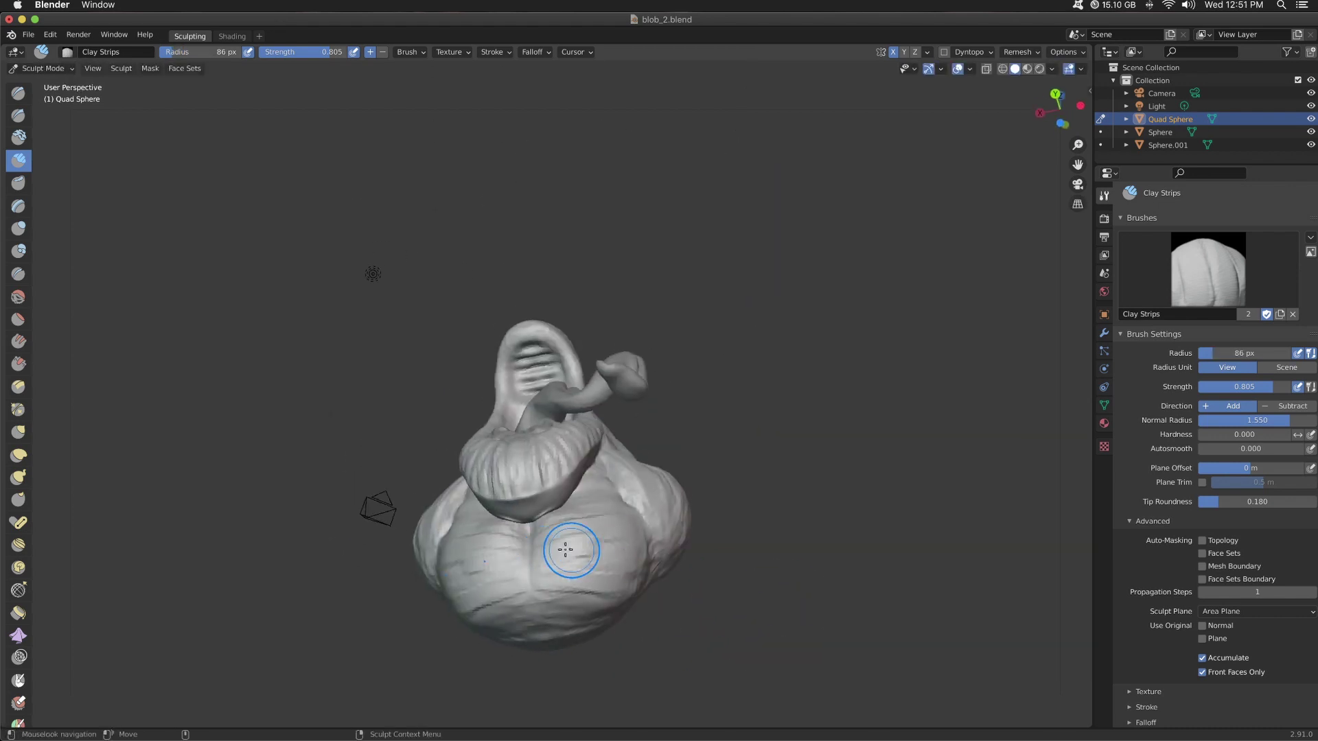
middle_drag(764, 600, 755, 596)
- Adjust the body's overall silhouette with the Grab brush at radius 136 and 320 px, strength 0.400
key(g)
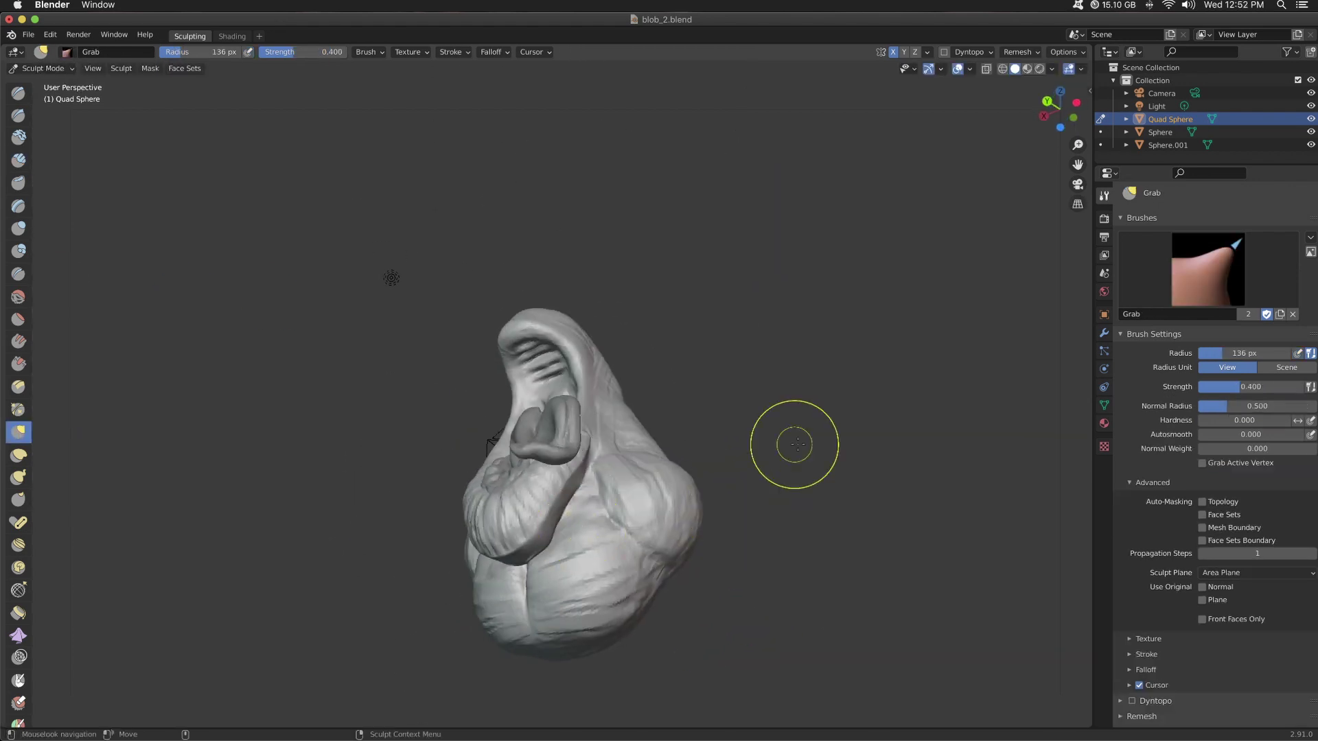
mouse_move(794, 444)
middle_down()
mouse_move(832, 541)
mouse_move(559, 624)
mouse_move(549, 613)
mouse_move(801, 579)
middle_up()
mouse_move(803, 492)
middle_down()
mouse_move(809, 383)
mouse_move(853, 462)
middle_up()
mouse_move(689, 431)
middle_down()
mouse_move(755, 412)
mouse_move(892, 274)
mouse_move(1112, 161)
mouse_move(549, 479)
middle_up()
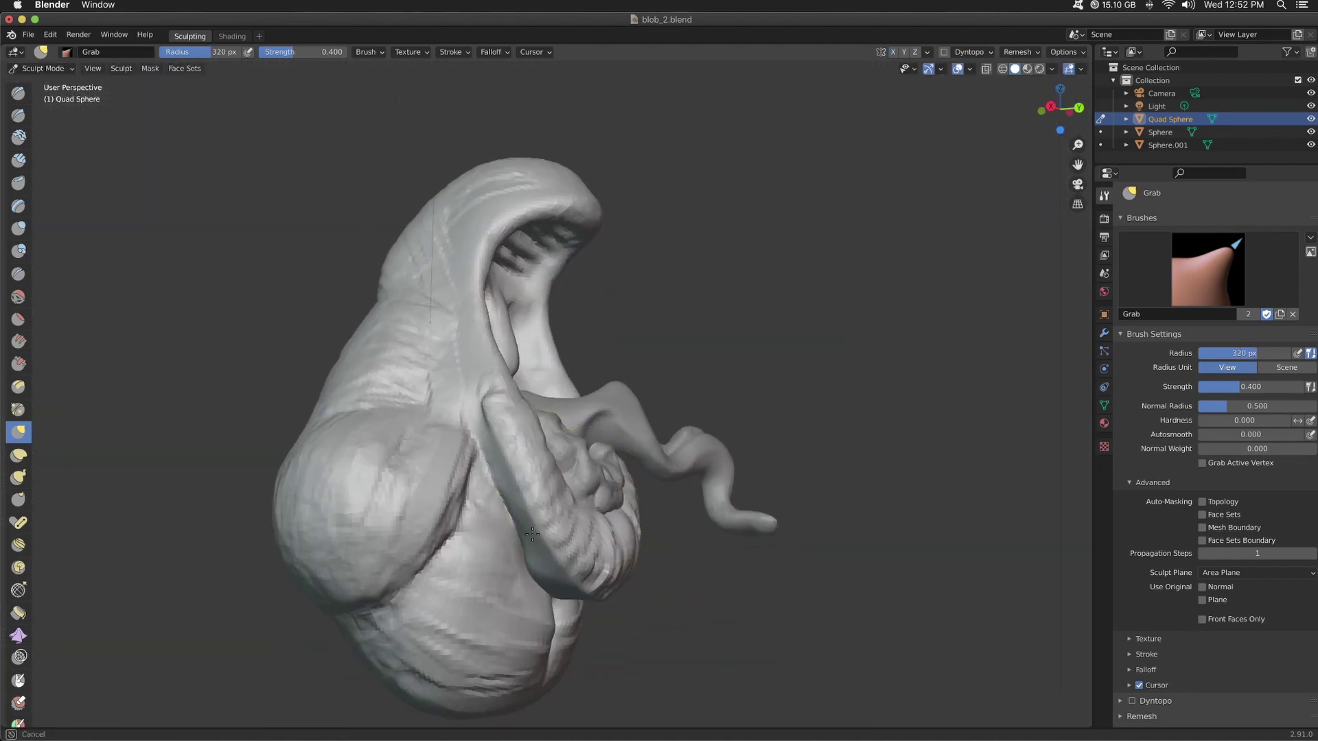
mouse_move(532, 534)
middle_down()
mouse_move(650, 608)
mouse_move(685, 559)
mouse_move(463, 506)
middle_up()
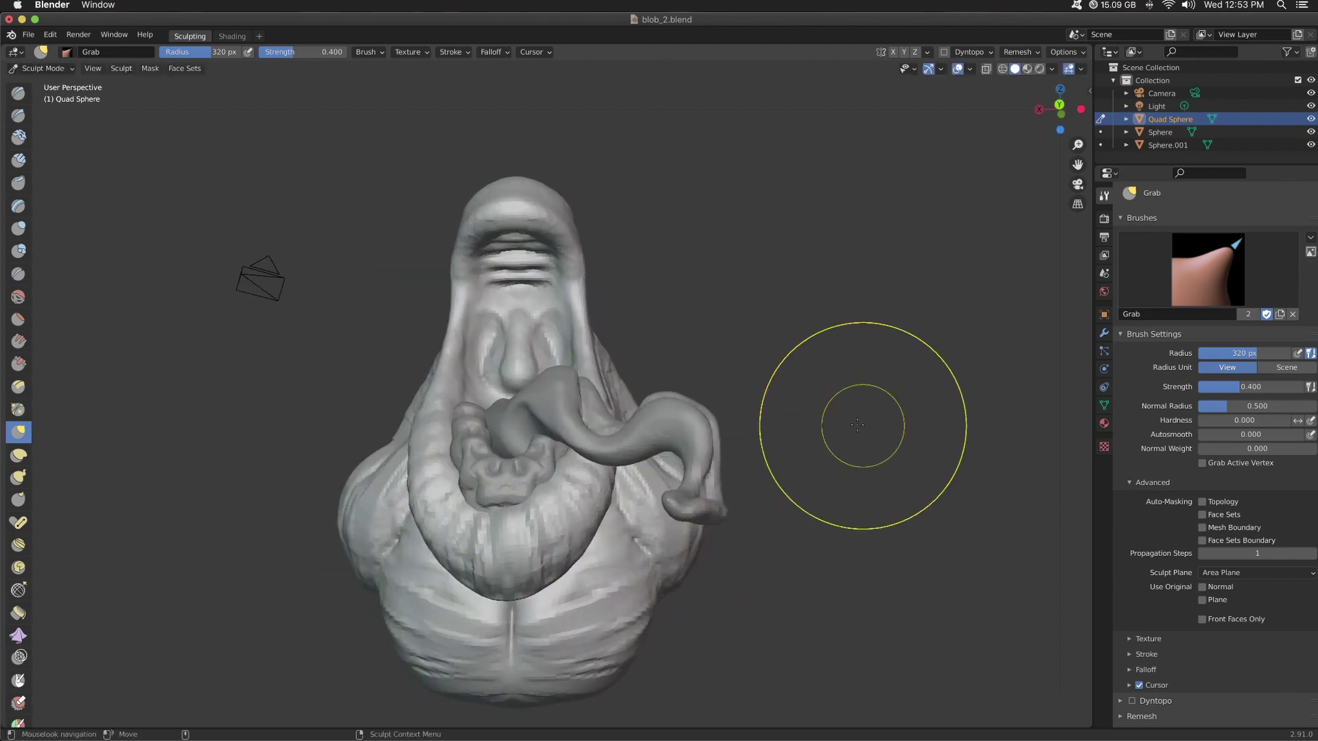
middle_drag(857, 425, 653, 526)
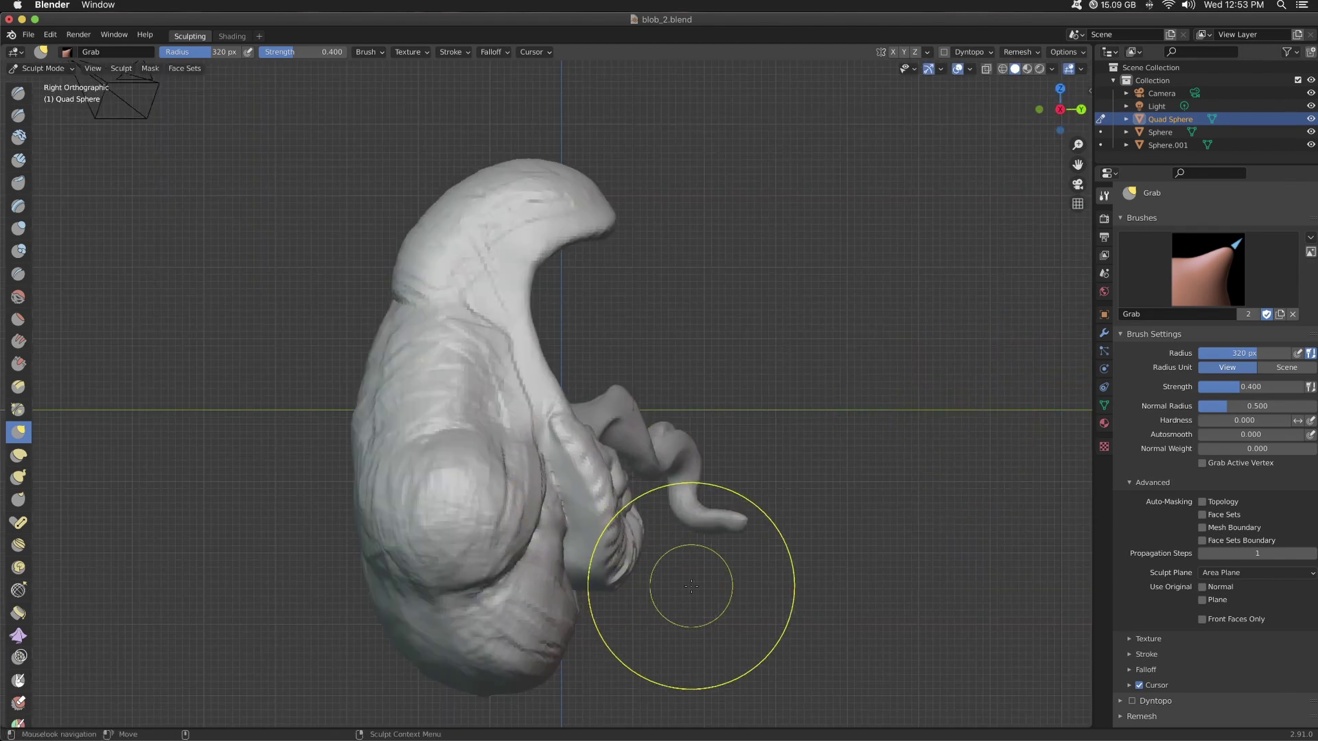
- Reshape the hood and its brow edge with the Grab brush at a radius of about 270 px
middle_drag(691, 586, 527, 220)
mouse_move(765, 409)
ctrl+middle_down()
mouse_move(809, 330)
mouse_move(649, 282)
ctrl+middle_up()
key(f)
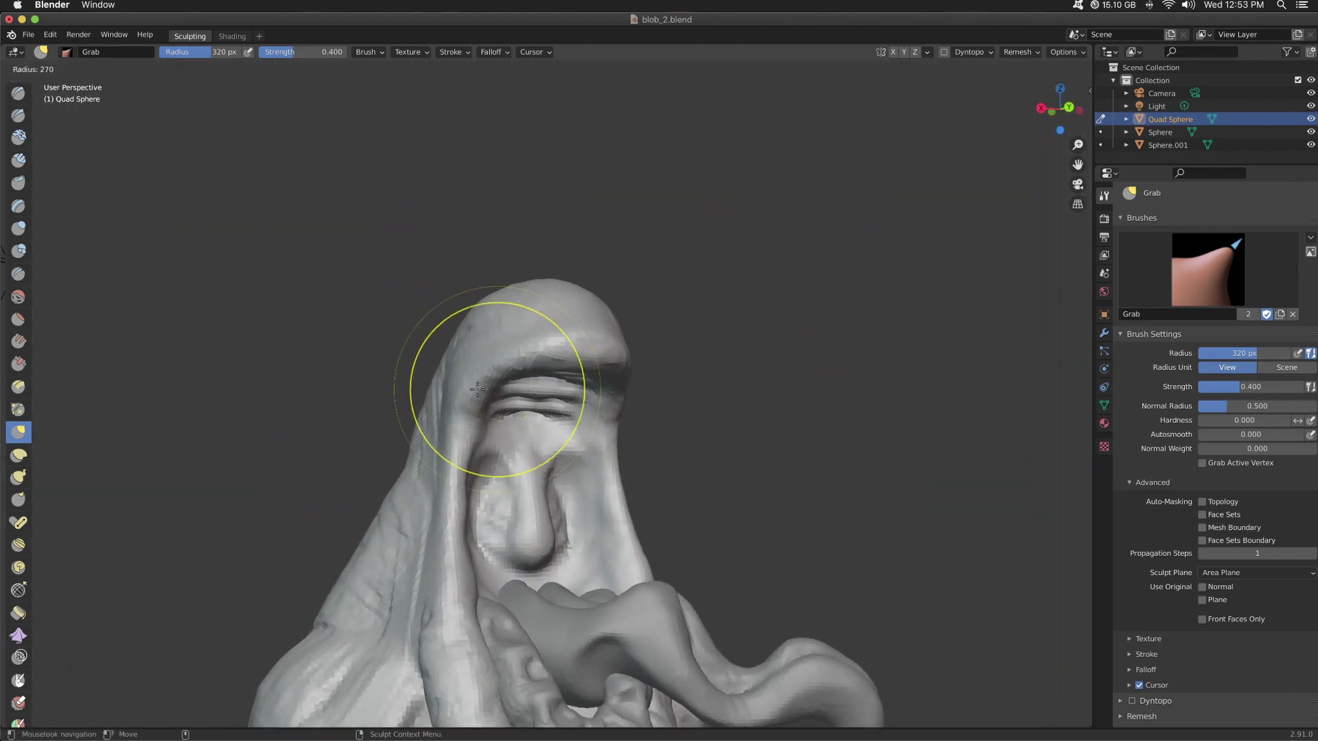
click(478, 390)
mouse_move(478, 389)
middle_down()
mouse_move(732, 344)
mouse_move(794, 359)
mouse_move(759, 359)
mouse_move(755, 295)
middle_up()
middle_drag(167, 260, 350, 346)
- Build an upper gum around the ridged palate with Clay Strips at radius 180 and 74 px, smoothing its edge
click(19, 161)
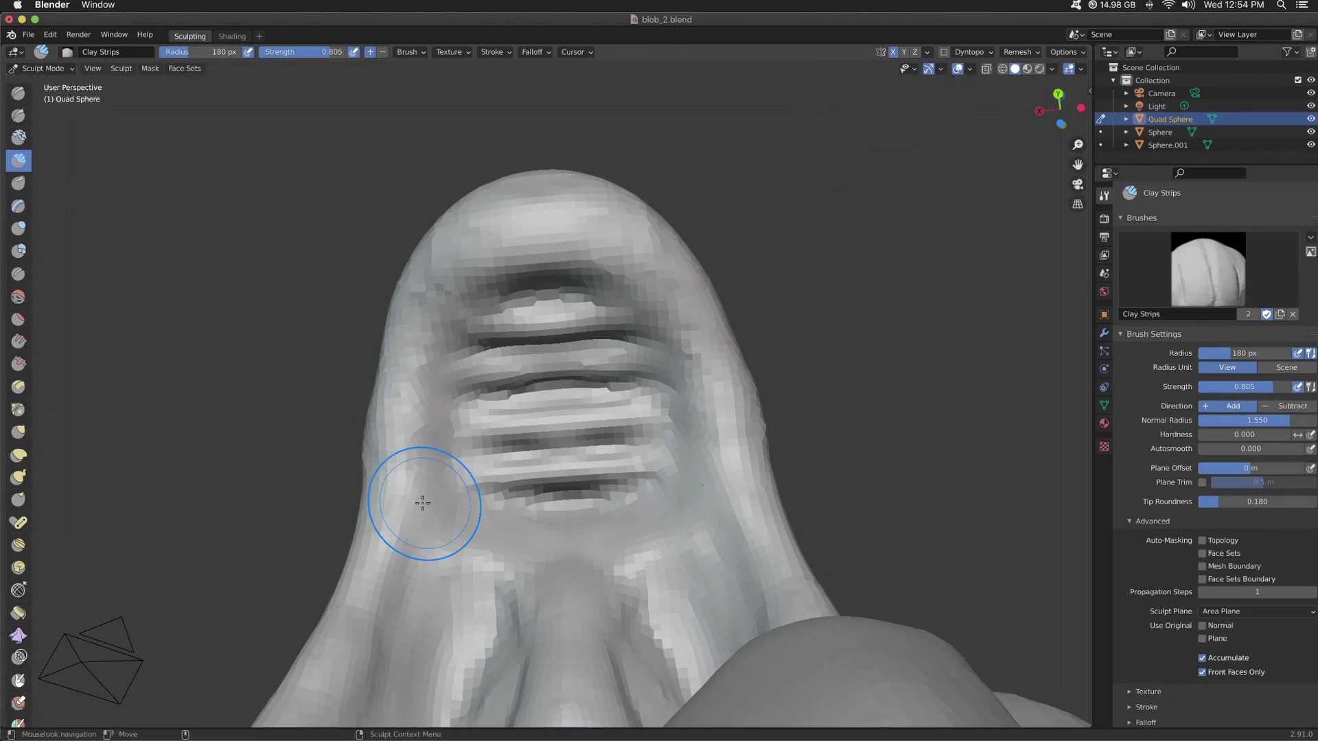
mouse_move(422, 503)
mouse_down()
mouse_move(535, 289)
mouse_move(446, 473)
mouse_move(542, 302)
mouse_up()
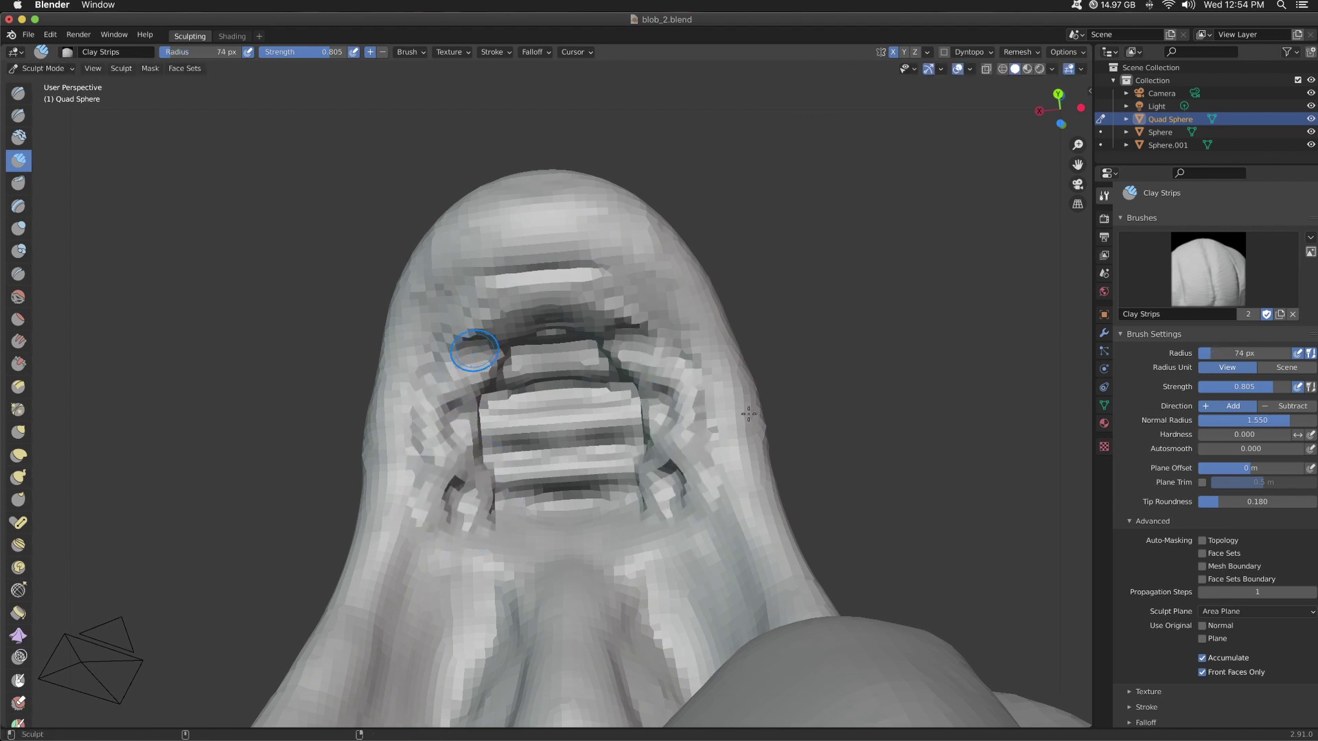
shift+drag(473, 350, 449, 360)
- Sculpt a row of tooth sockets around the upper gum under the hood with Clay Strips at radius 74 px
middle_drag(530, 293, 657, 265)
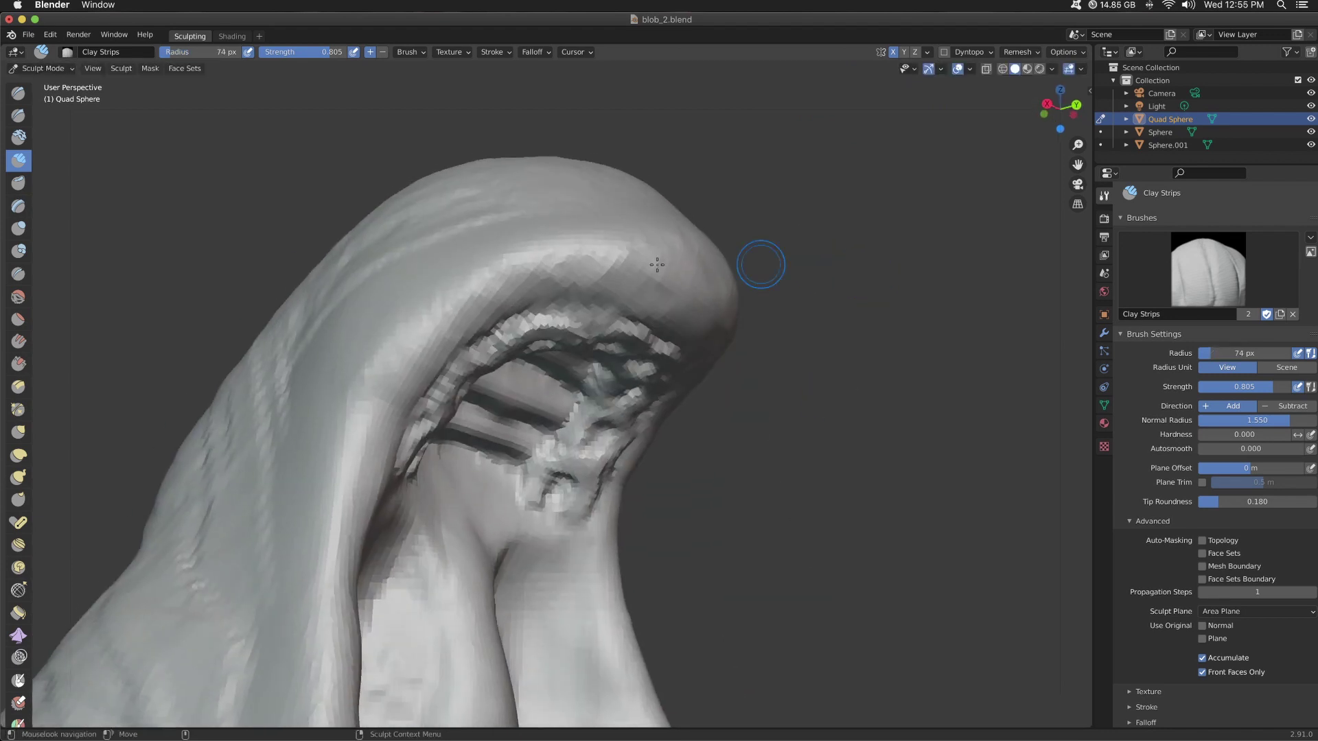
middle_drag(524, 317, 434, 363)
mouse_move(413, 489)
middle_down()
mouse_move(832, 427)
mouse_move(732, 338)
mouse_move(462, 420)
middle_up()
mouse_move(804, 342)
middle_down()
mouse_move(785, 359)
mouse_move(485, 312)
middle_up()
middle_drag(900, 327, 868, 254)
drag(614, 367, 652, 422)
middle_drag(837, 404, 832, 480)
drag(647, 467, 643, 491)
middle_drag(873, 430, 853, 437)
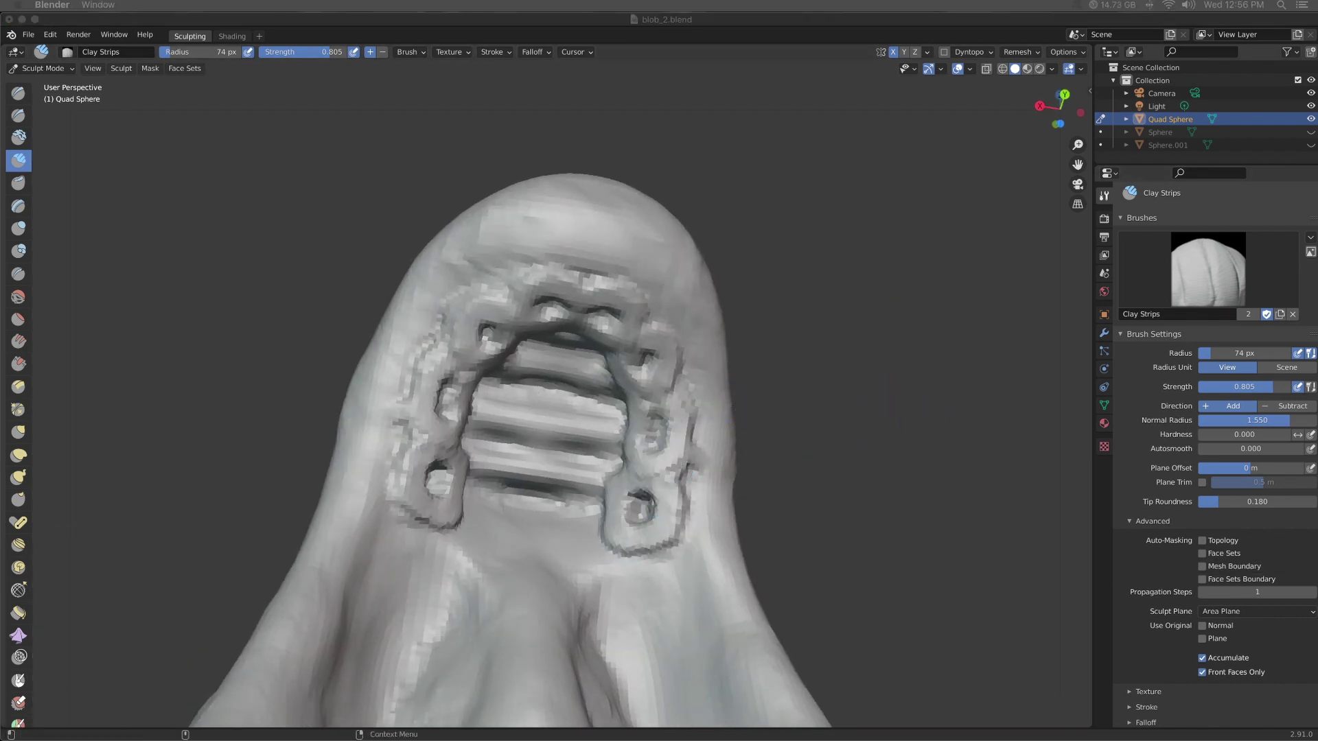
- Turn on the viewport statistics overlay and show the hidden tongue and lower gum
click(963, 71)
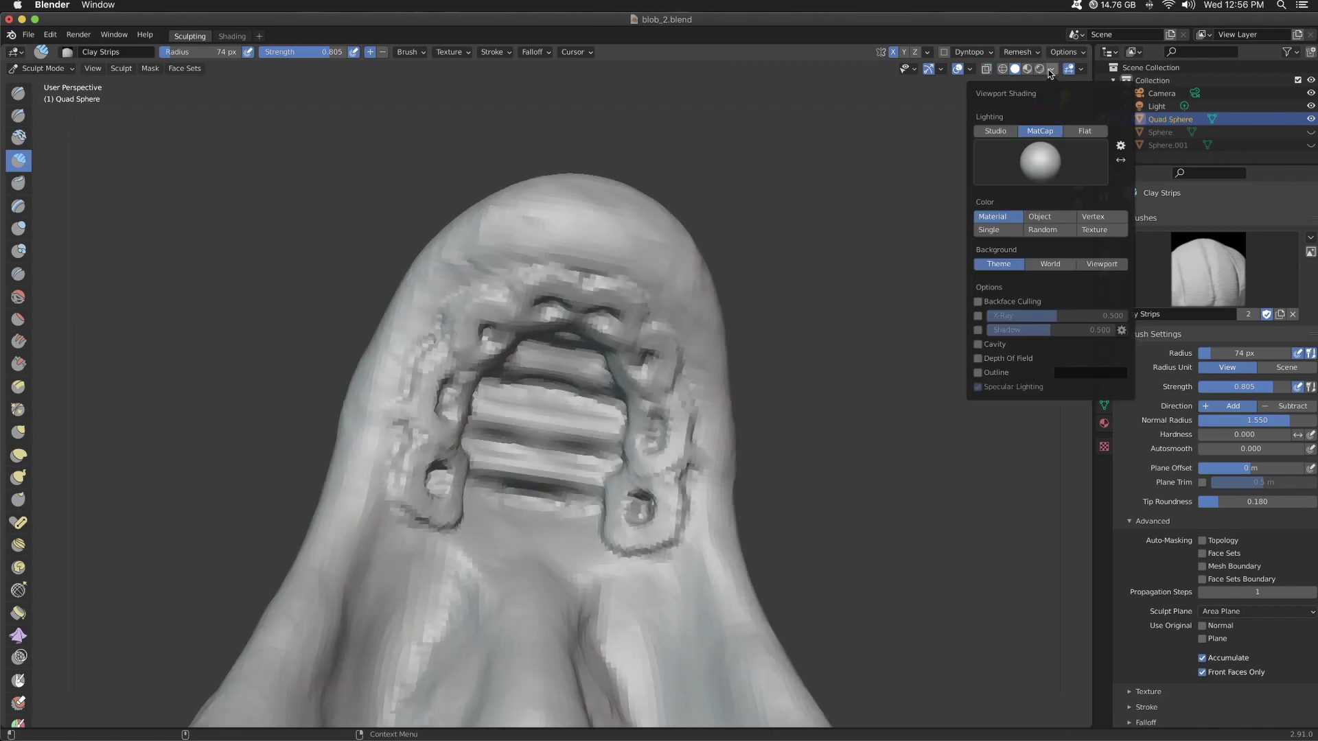
scroll(851, 505, down, 7)
click(1310, 131)
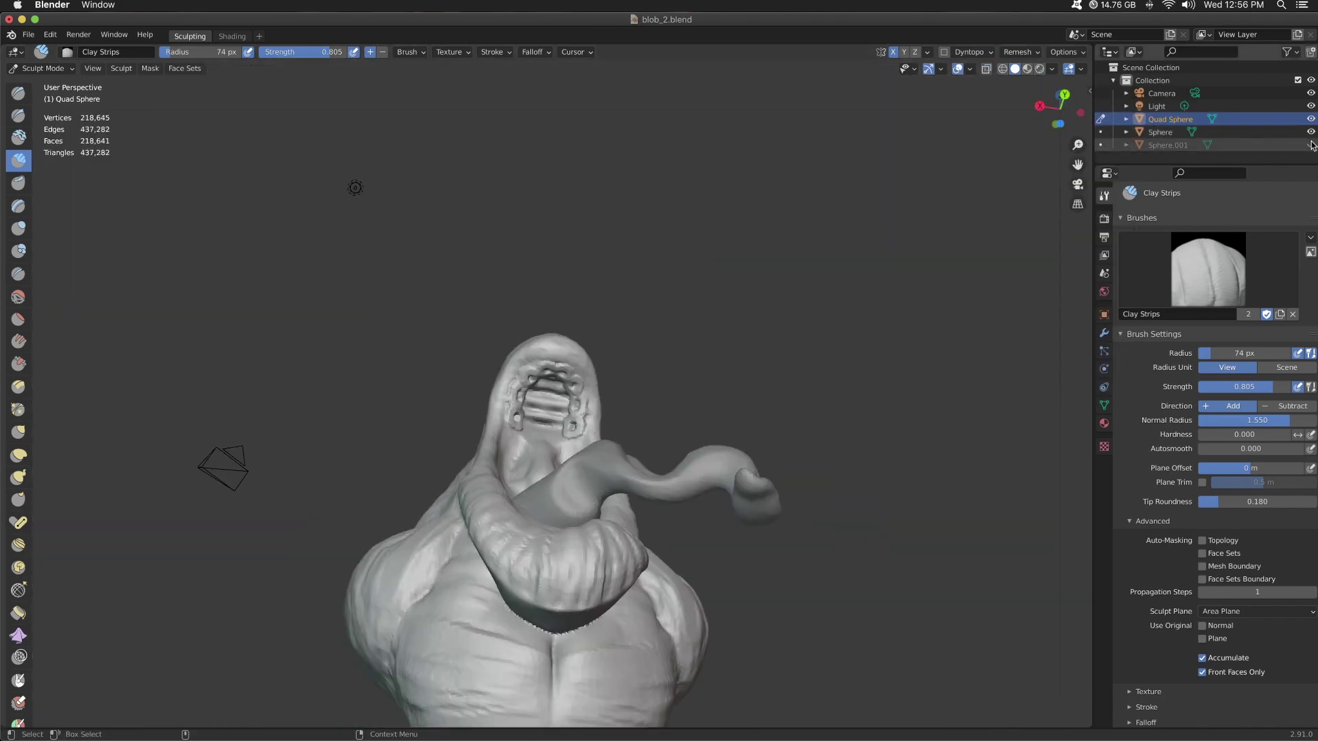
click(1310, 145)
- Check the mesh statistics of the separate parts in Object Mode, and return to sculpting the body
key(ctrl+Tab)
click(707, 474)
click(597, 629)
mouse_move(689, 302)
middle_down()
mouse_move(768, 383)
mouse_move(700, 432)
mouse_move(778, 467)
mouse_move(529, 504)
middle_up()
key(ctrl+Tab)
- Add fleshy folds between the palate and the nose with Clay Strips on the body mesh
scroll(668, 447, up, 6)
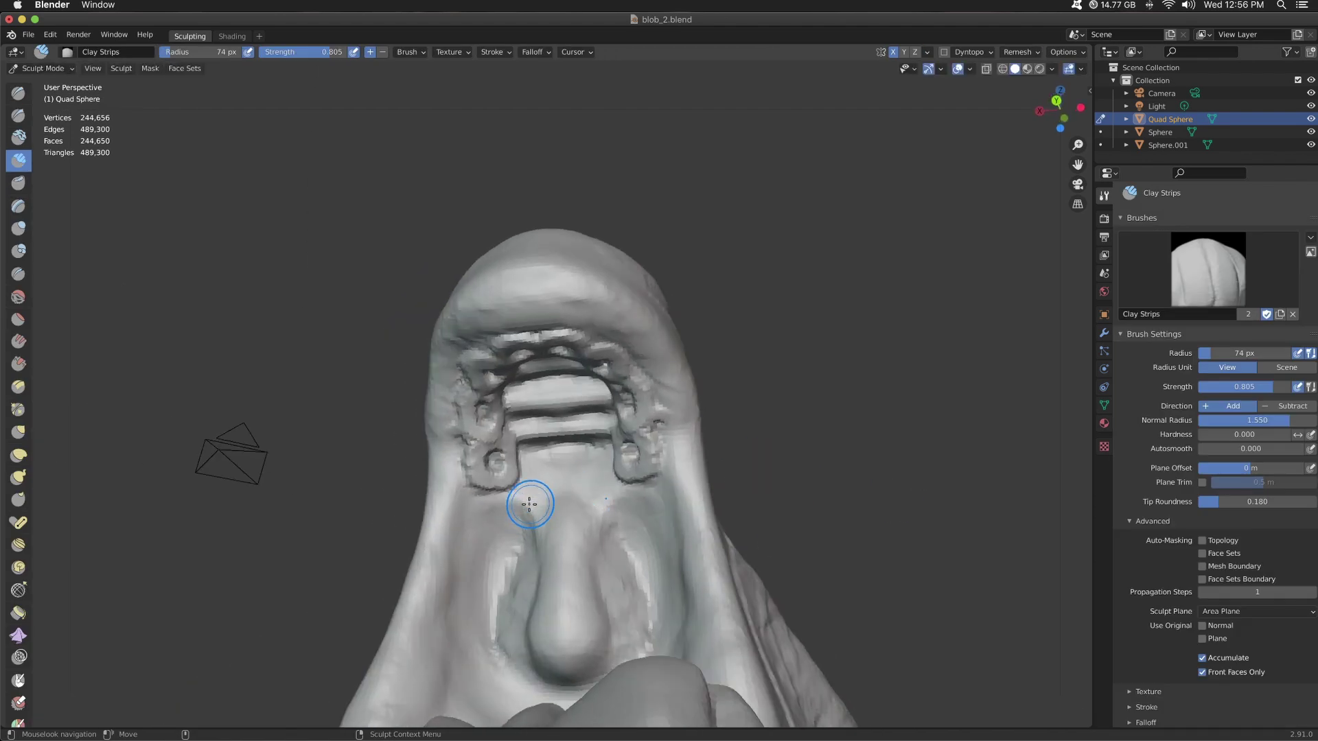
middle_drag(542, 455, 494, 570)
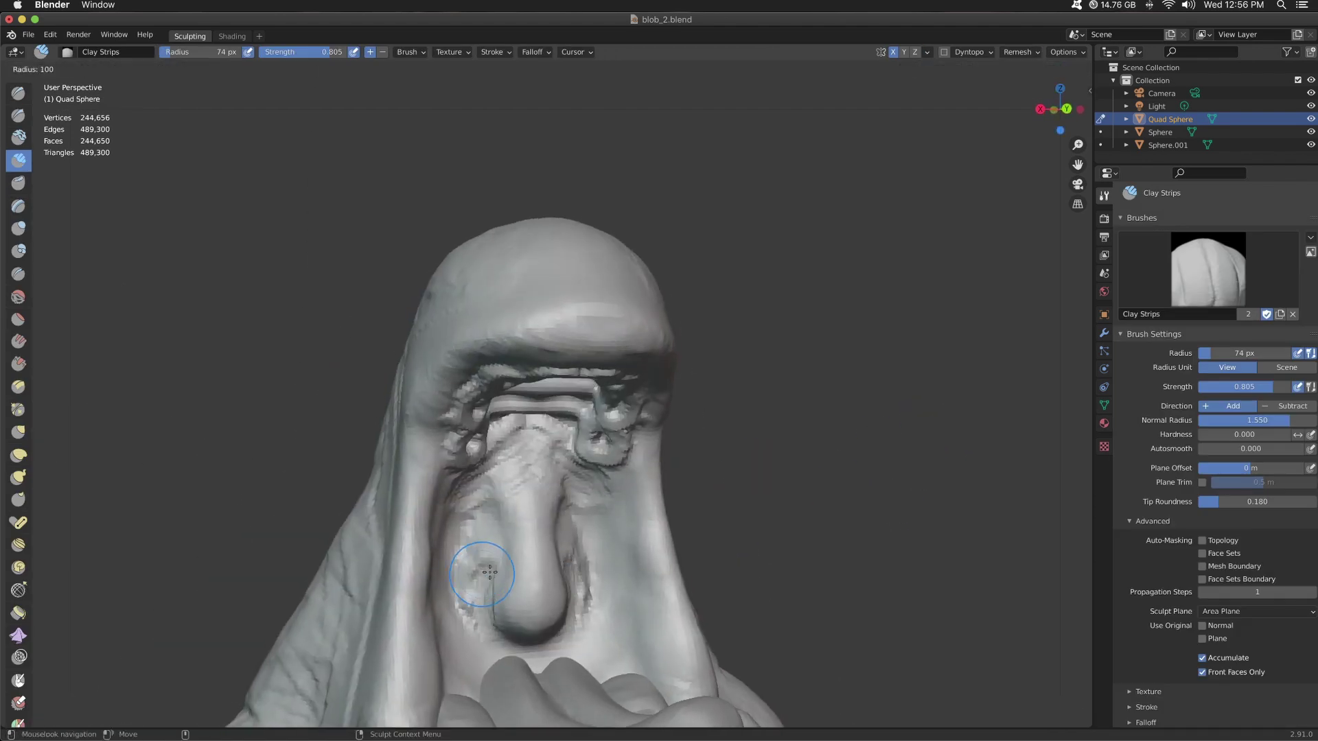
middle_drag(789, 506, 608, 655)
scroll(985, 603, down, 5)
mouse_move(986, 603)
middle_down()
mouse_move(906, 529)
mouse_move(929, 529)
middle_up()
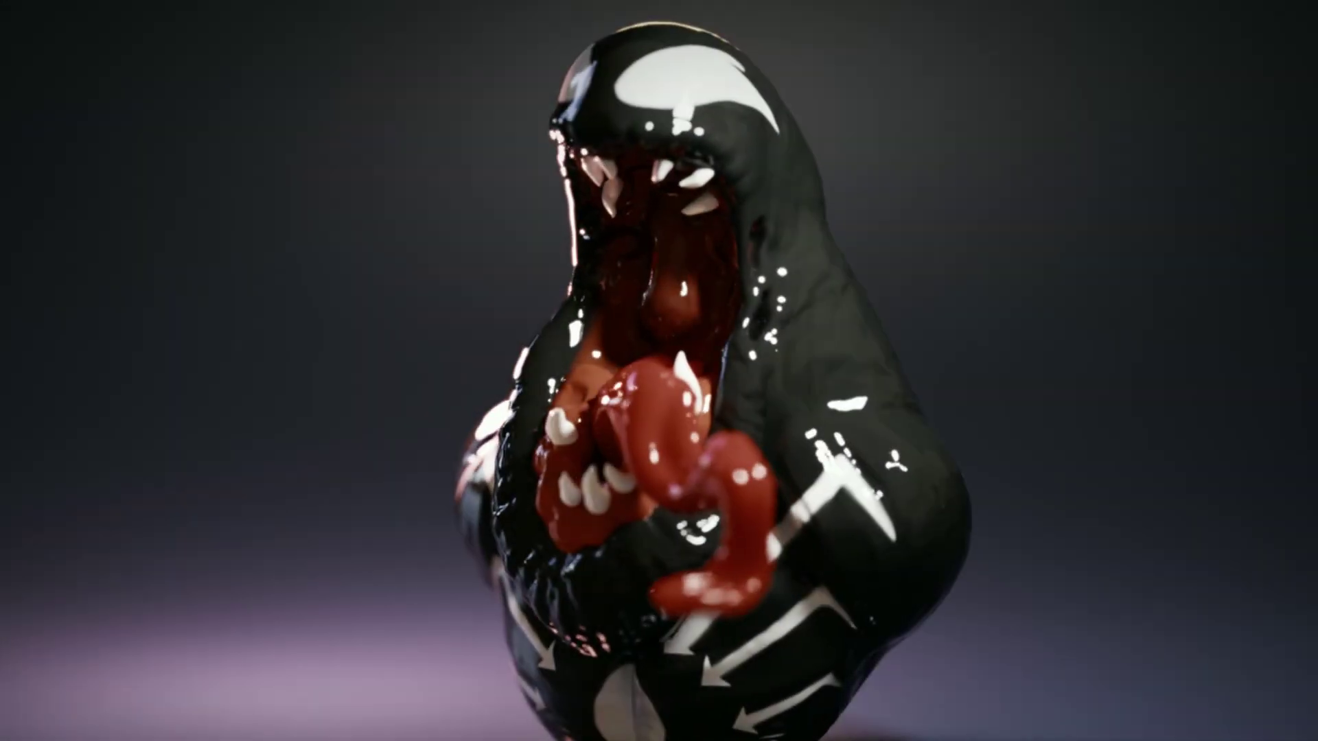